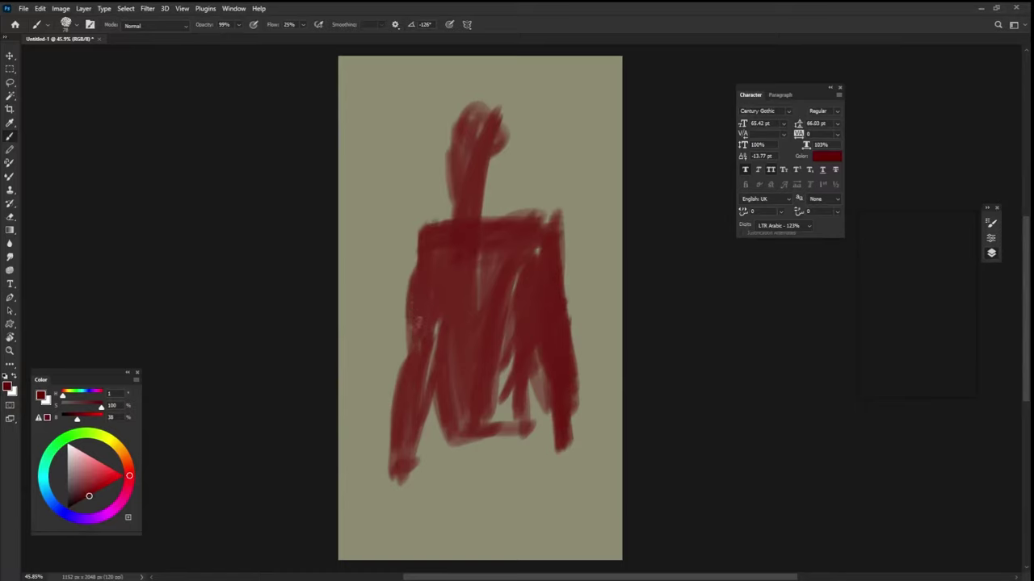
Fill in the figure's torso with dark red brush strokes, covering the background gaps between the shoulders and waist.
mouse_move(422, 258)
mouse_down()
mouse_move(409, 260)
mouse_move(416, 229)
mouse_move(472, 209)
mouse_move(505, 215)
mouse_move(478, 208)
mouse_move(483, 186)
mouse_move(495, 211)
mouse_move(452, 178)
mouse_move(441, 192)
mouse_move(444, 142)
mouse_move(443, 162)
mouse_move(477, 125)
mouse_move(502, 134)
mouse_move(485, 170)
mouse_move(442, 149)
mouse_move(475, 157)
mouse_move(486, 260)
mouse_move(436, 363)
mouse_move(483, 227)
mouse_move(489, 422)
mouse_up()
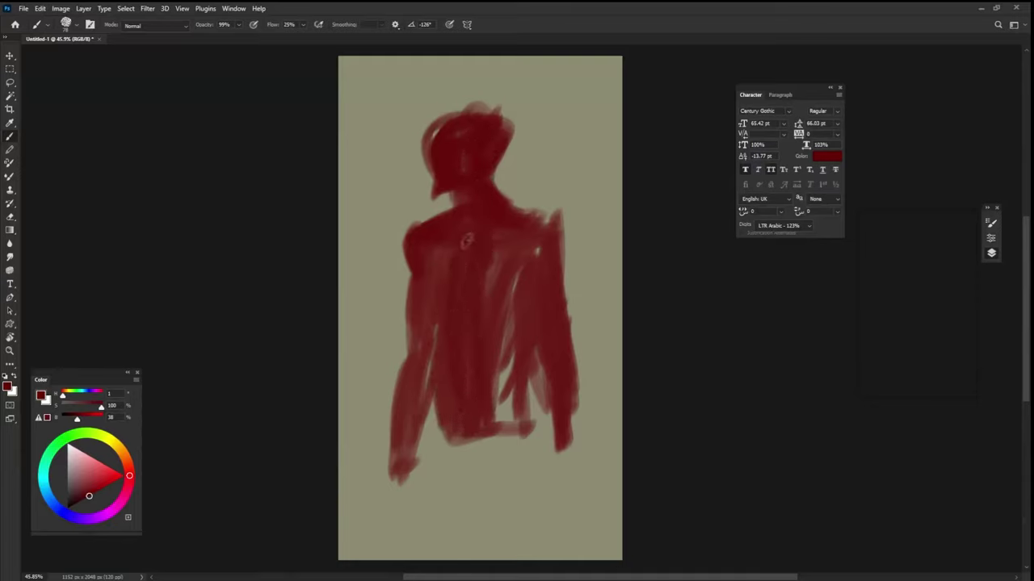
mouse_move(482, 241)
mouse_down()
mouse_move(481, 441)
mouse_move(500, 424)
mouse_up()
mouse_move(499, 278)
mouse_down()
mouse_move(513, 445)
mouse_move(528, 404)
mouse_up()
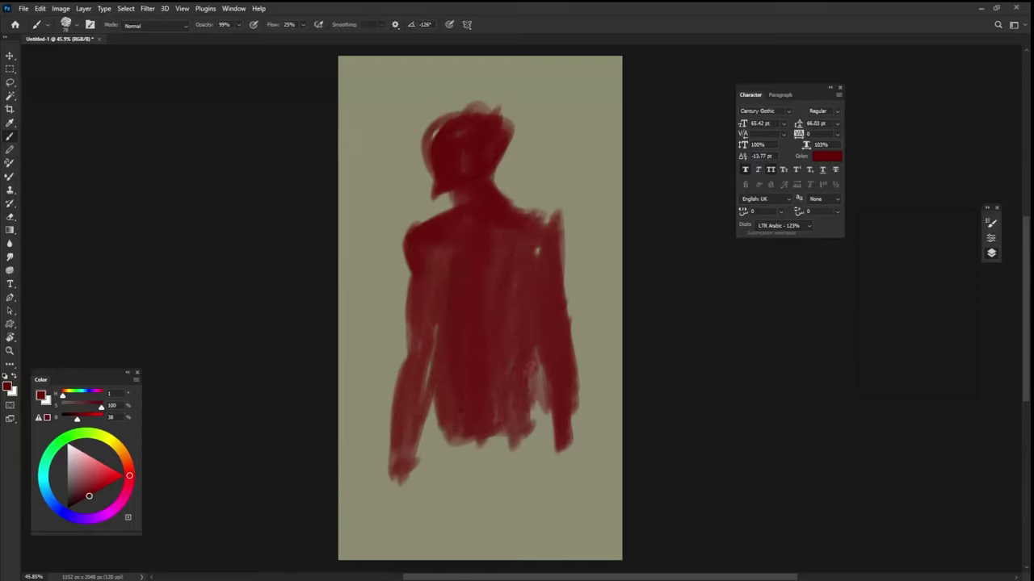
mouse_move(538, 347)
mouse_down()
mouse_move(537, 251)
mouse_move(501, 444)
mouse_up()
drag(432, 327, 442, 394)
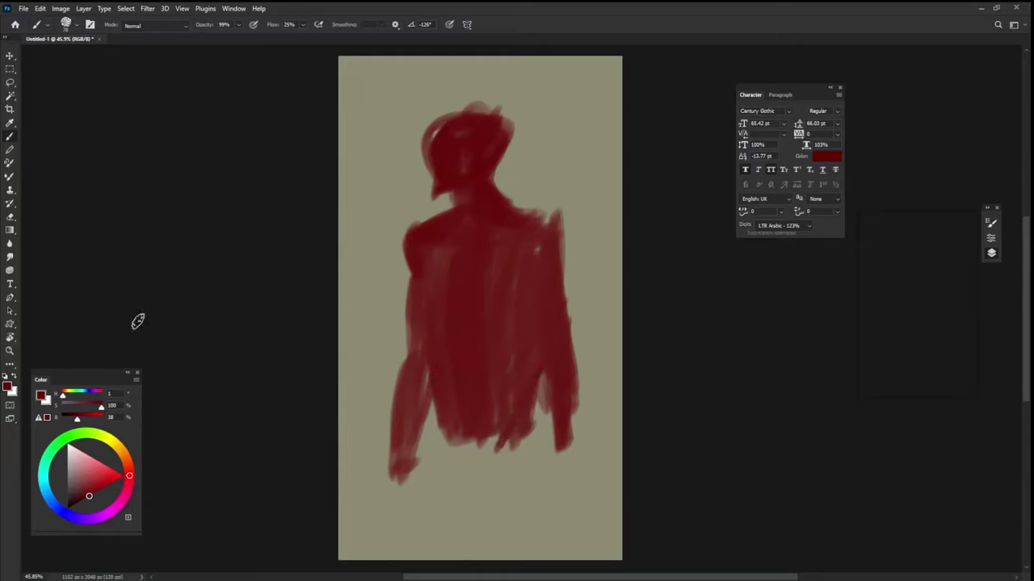
Paint a darker red shadow over the neck and upper chest, and block in bright orange light on both shoulders.
drag(84, 500, 79, 501)
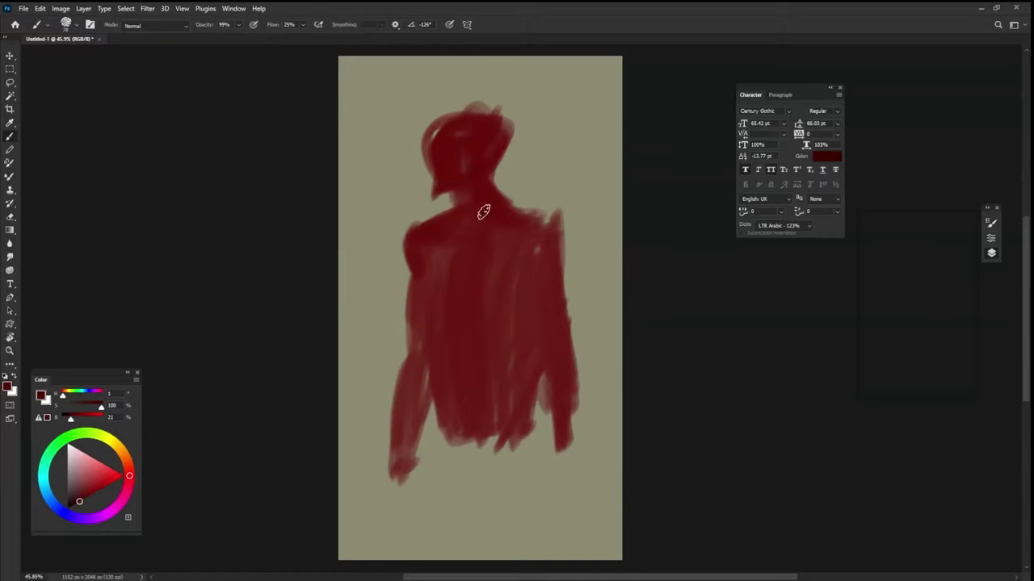
mouse_move(495, 213)
mouse_down()
mouse_move(439, 237)
mouse_move(452, 277)
mouse_move(471, 260)
mouse_move(460, 284)
mouse_move(473, 197)
mouse_up()
drag(130, 474, 126, 463)
click(101, 489)
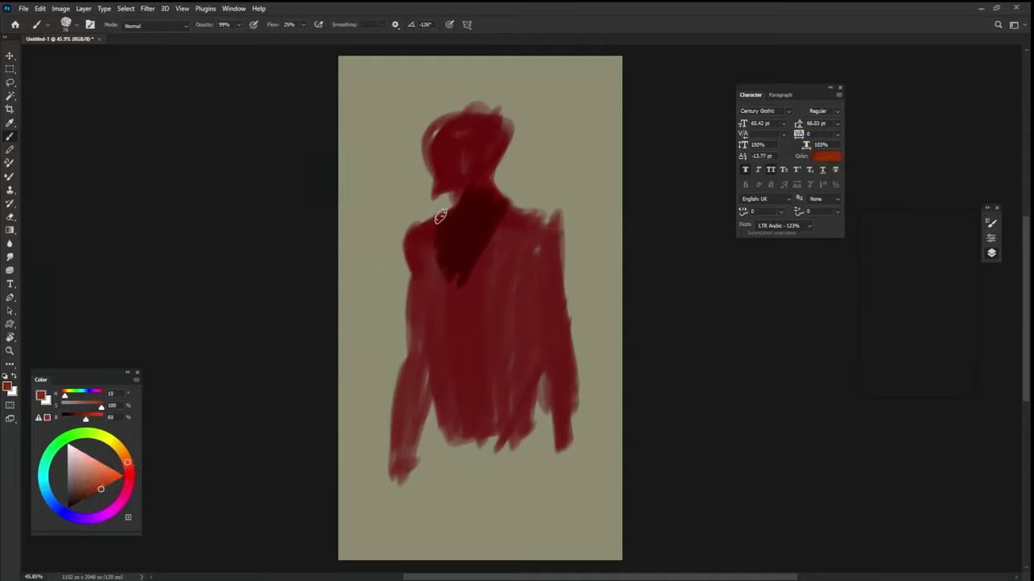
mouse_move(440, 217)
mouse_down()
mouse_move(416, 247)
mouse_move(416, 233)
mouse_move(436, 248)
mouse_up()
click(114, 480)
mouse_move(508, 211)
mouse_down()
mouse_move(483, 270)
mouse_move(524, 235)
mouse_move(559, 225)
mouse_move(523, 241)
mouse_up()
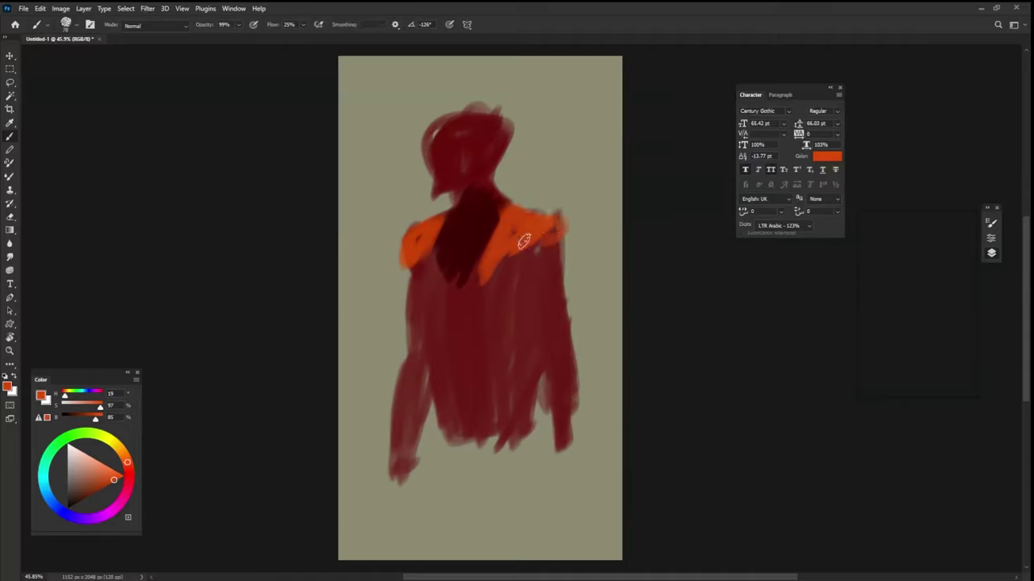
Shape the head with dark red along the face profile, crown and nape, and add orange light on the cheek and jaw.
alt+click(472, 194)
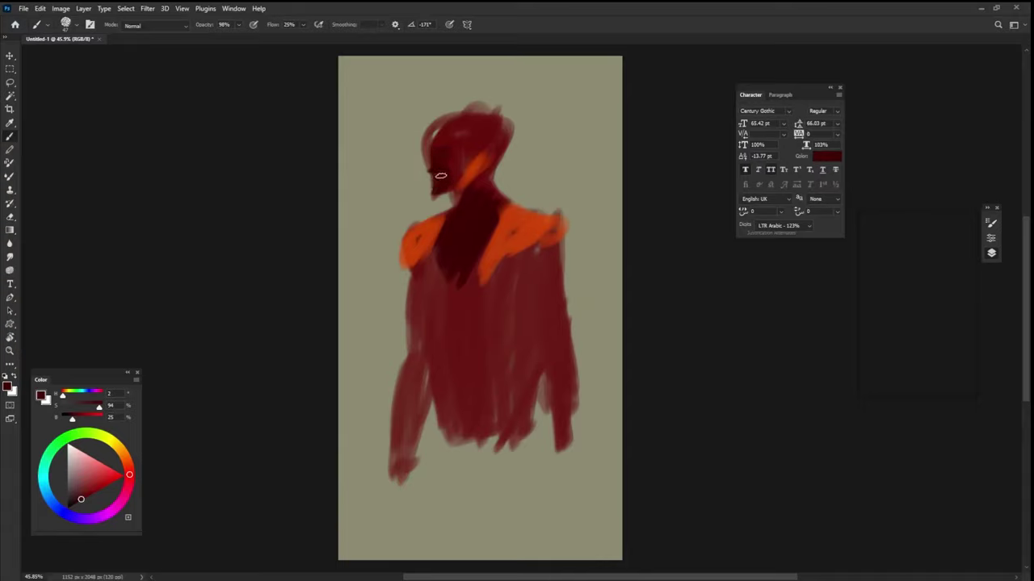
mouse_move(434, 153)
mouse_down()
mouse_move(426, 130)
mouse_move(437, 130)
mouse_up()
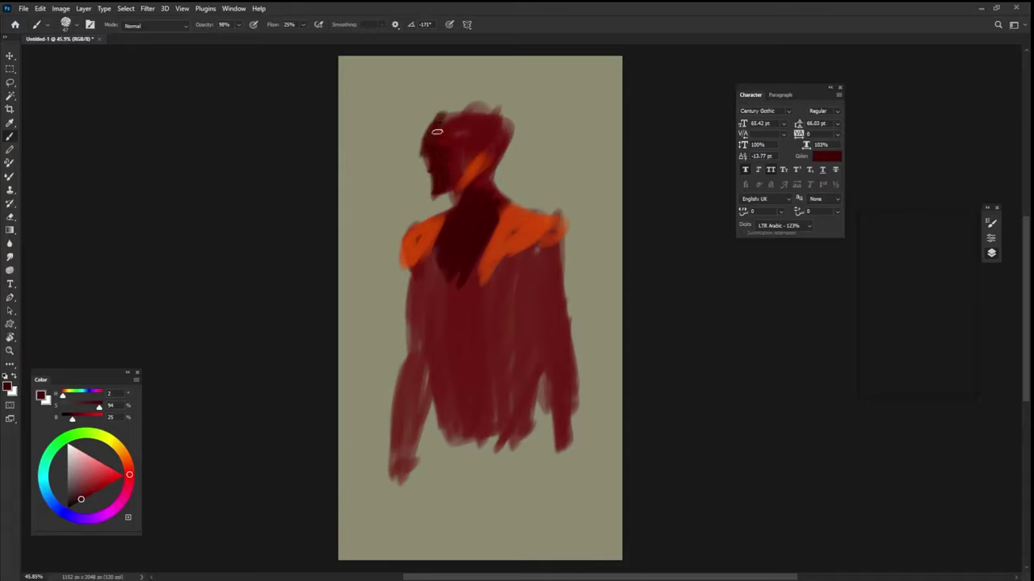
alt+right_click(485, 177)
alt+click(472, 168)
mouse_move(467, 167)
mouse_down()
mouse_move(455, 188)
mouse_move(463, 176)
mouse_move(463, 166)
mouse_move(449, 191)
mouse_move(447, 136)
mouse_move(440, 169)
mouse_move(445, 142)
mouse_up()
alt+click(439, 168)
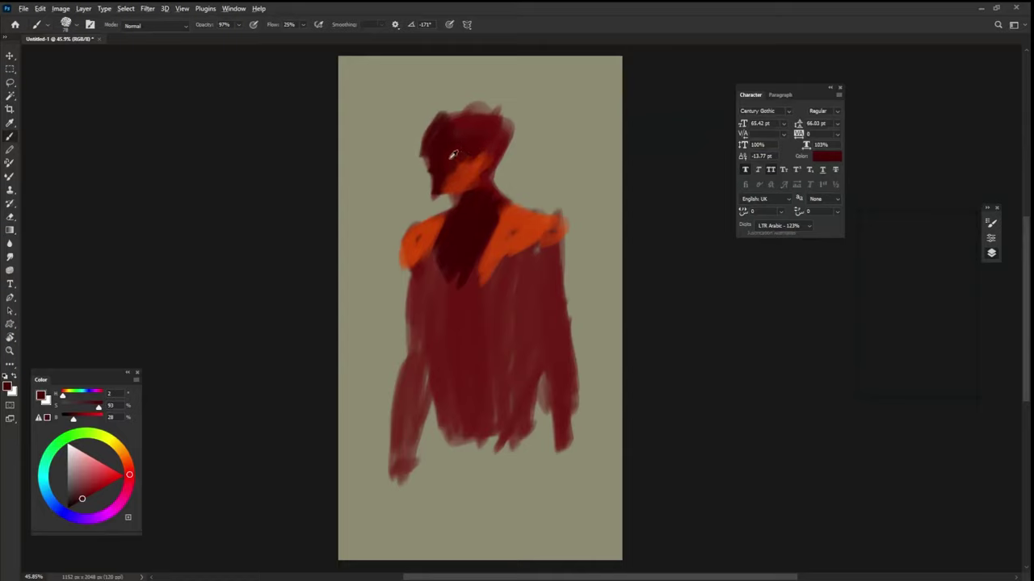
mouse_move(445, 108)
mouse_down()
mouse_move(499, 115)
mouse_move(507, 152)
mouse_move(511, 139)
mouse_move(501, 137)
mouse_move(492, 159)
mouse_move(508, 211)
mouse_up()
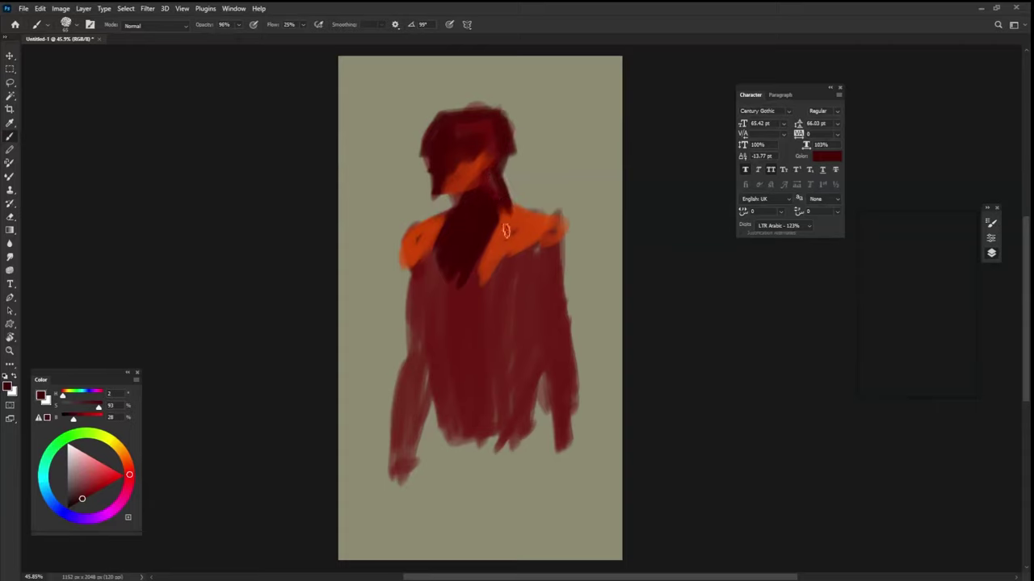
Paint the sampled background colour under the chin and over the shoulder below it to narrow the neck and lower the shoulder line.
alt+click(404, 173)
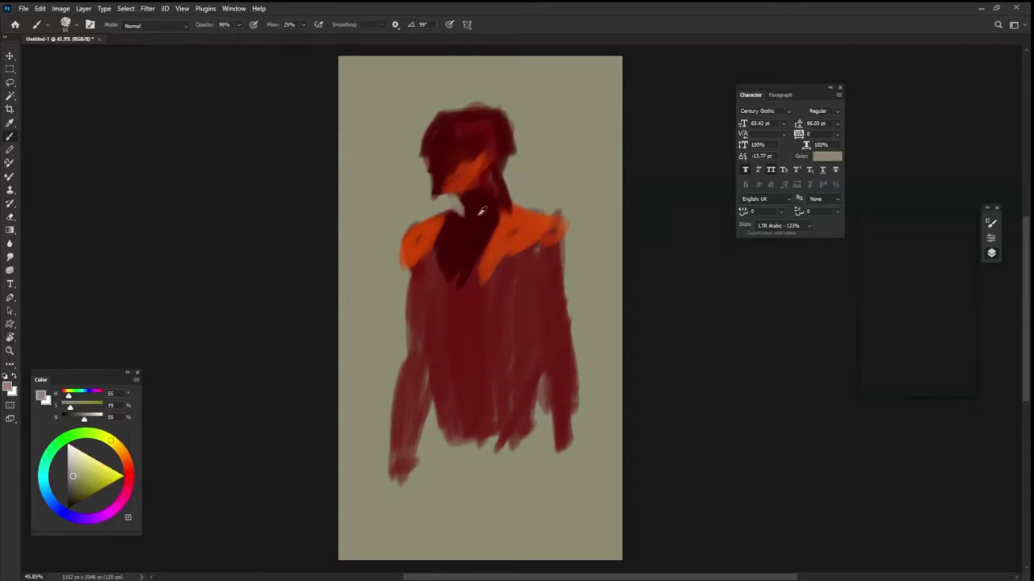
alt+click(478, 215)
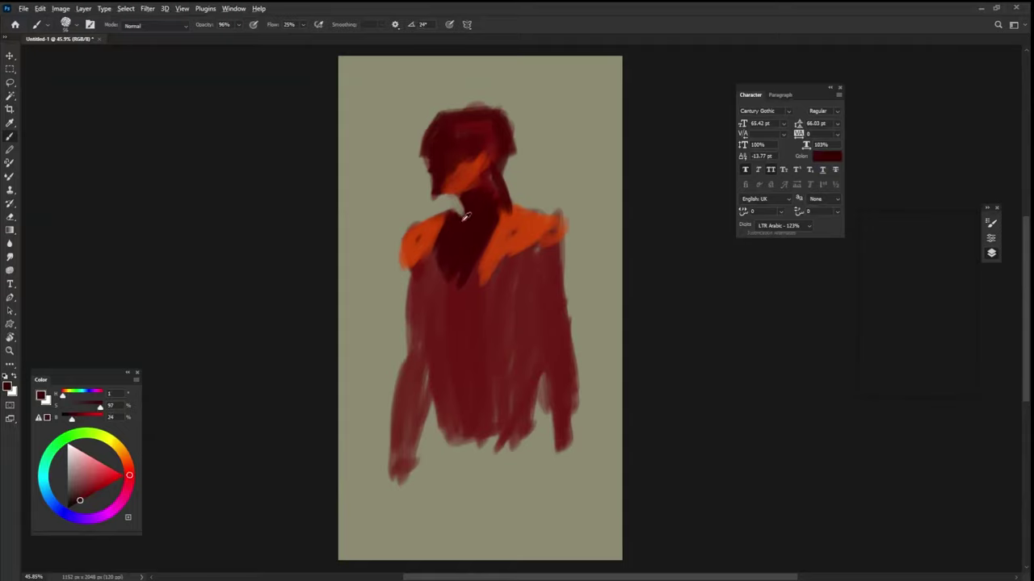
alt+click(396, 214)
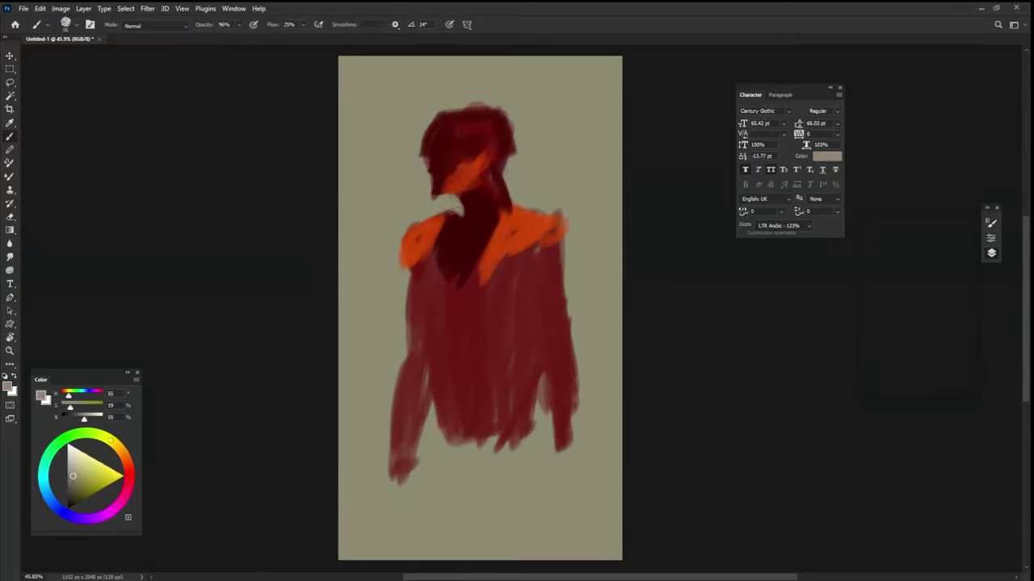
drag(454, 214, 403, 245)
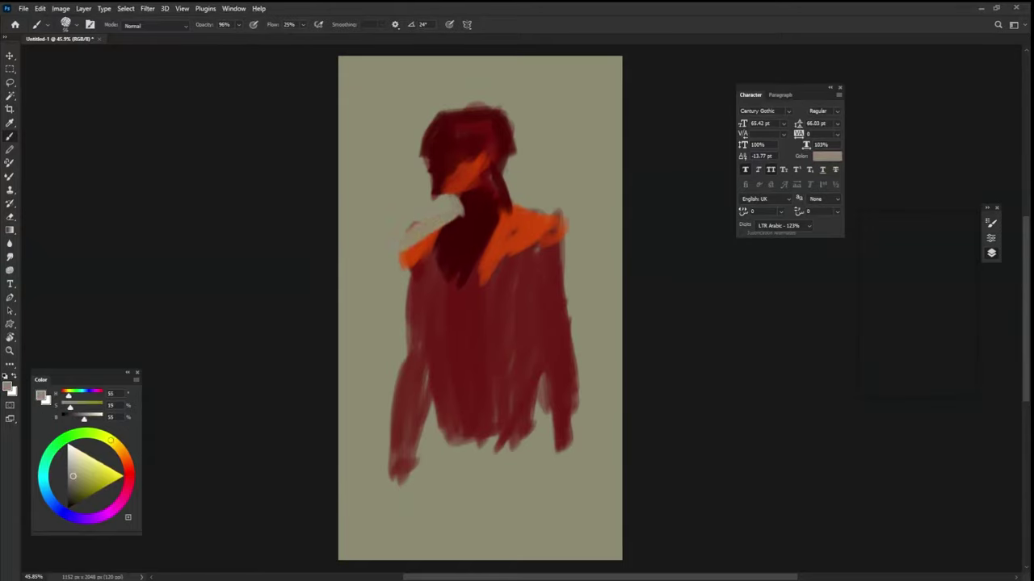
Redefine the lowered shoulder with sampled orange and clean its outer edge with the background colour.
alt+click(453, 230)
alt+click(430, 237)
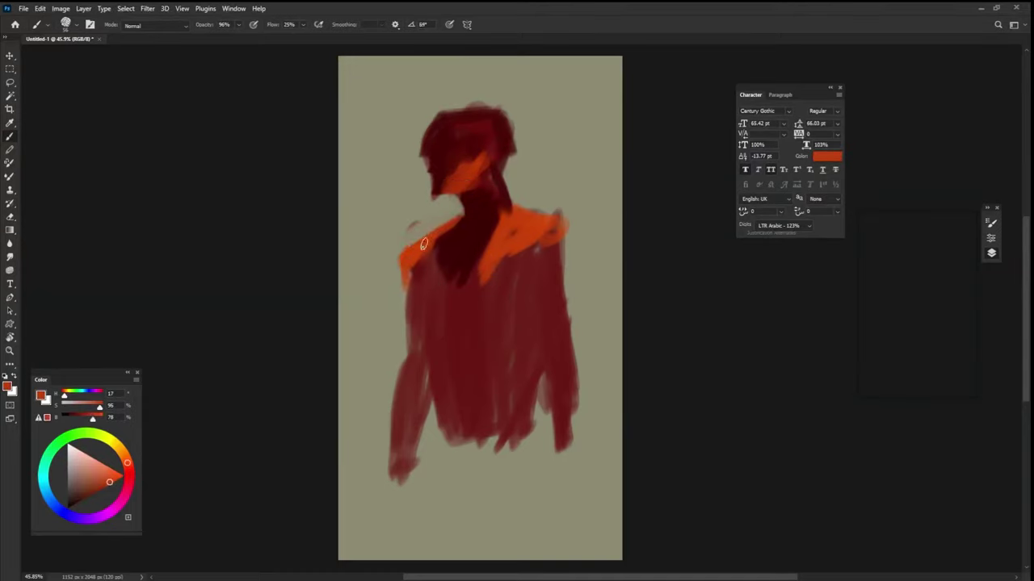
alt+click(405, 280)
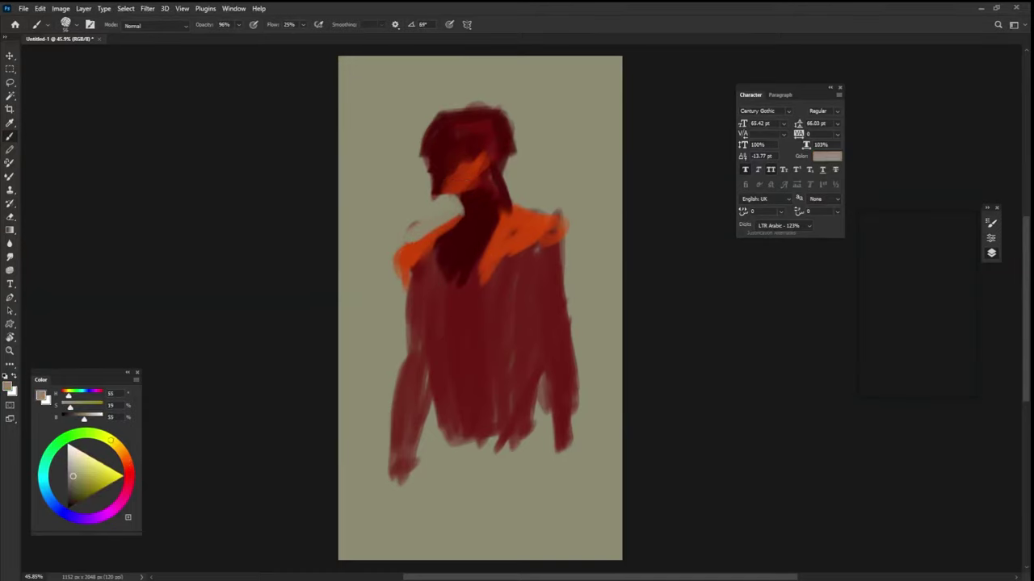
alt+click(417, 249)
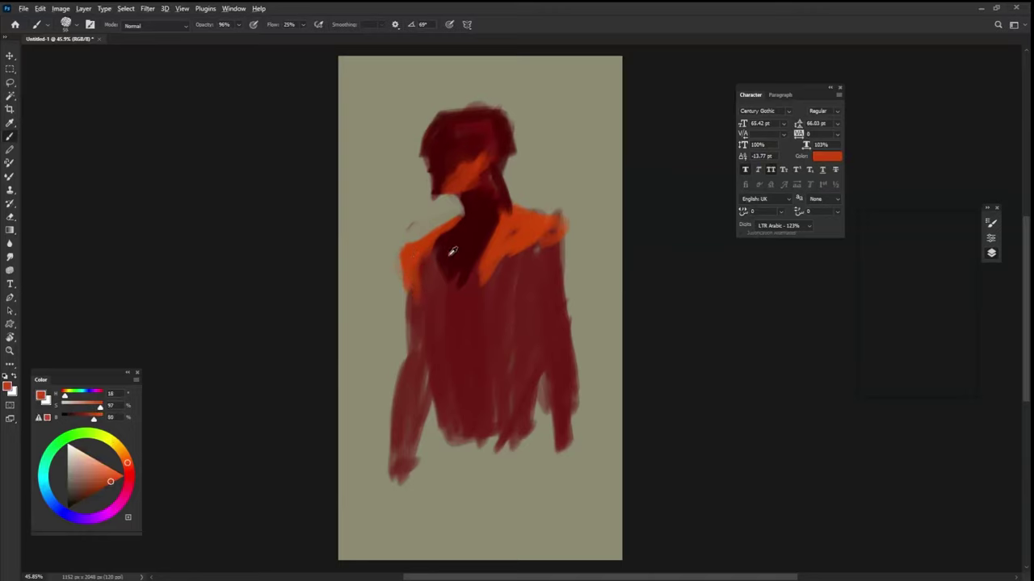
Paint dark red shadows along both sides of the torso and broaden the upper arm opposite the face.
alt+click(440, 235)
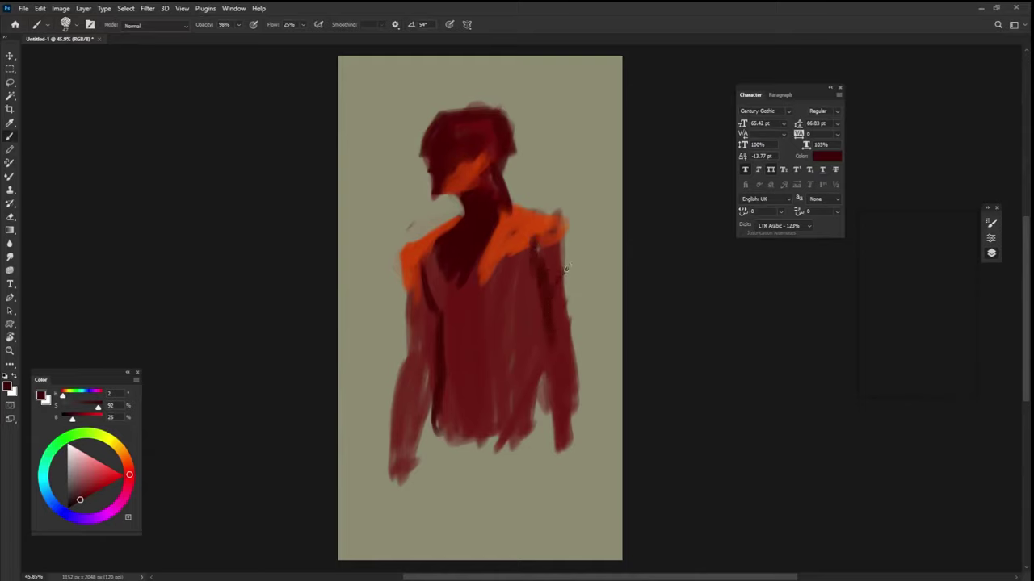
drag(553, 299, 555, 332)
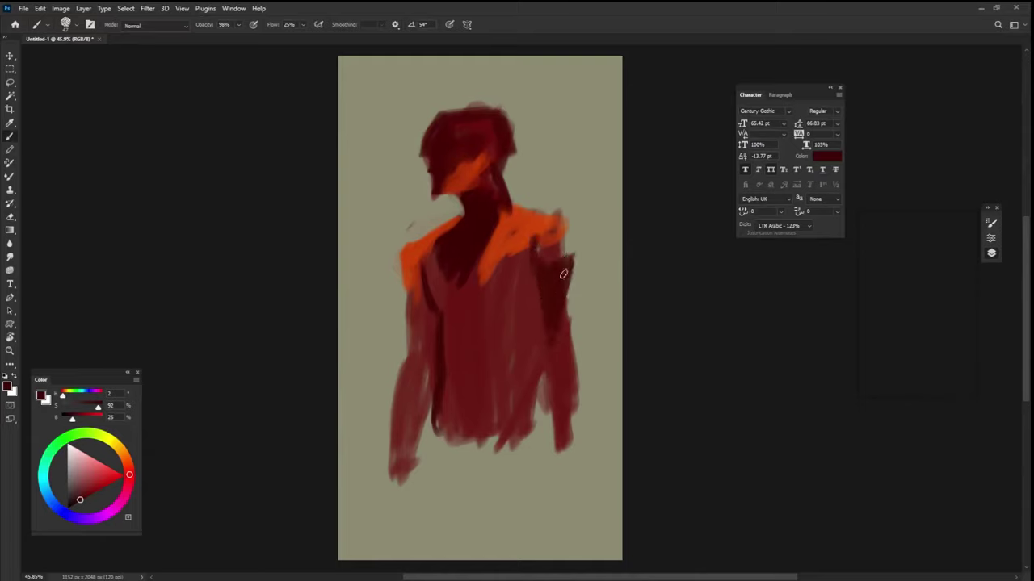
mouse_move(571, 241)
mouse_down()
mouse_move(546, 225)
mouse_move(547, 251)
mouse_move(550, 227)
mouse_move(569, 256)
mouse_up()
Round off the shoulder behind the head with background colour and orange, and add orange light down the back of the head and neck.
alt+click(552, 180)
alt+click(543, 232)
alt+click(530, 219)
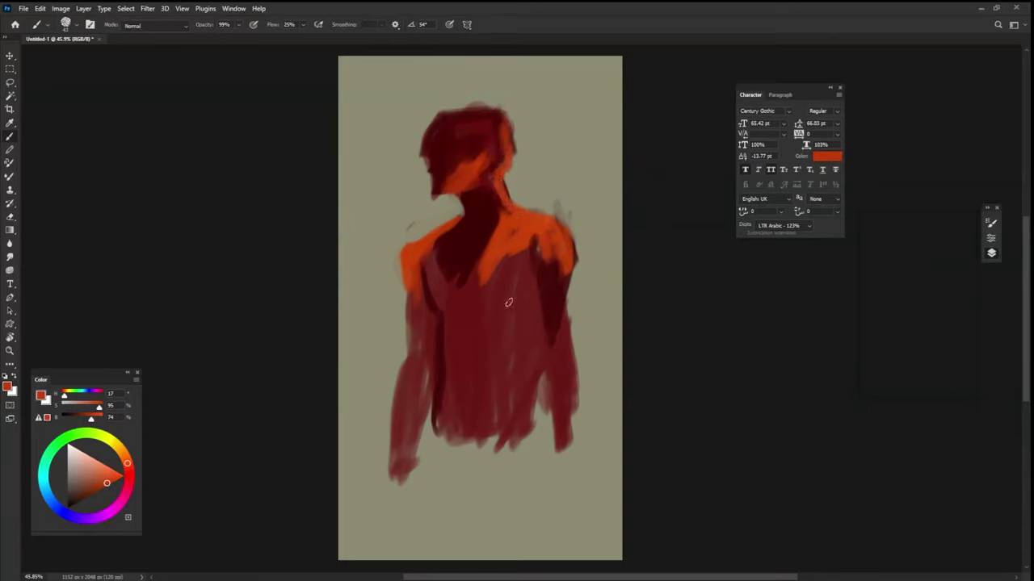
Extend the dark red shadow from the neck down over the middle of the chest.
alt+click(482, 224)
mouse_move(490, 262)
mouse_down()
mouse_move(466, 300)
mouse_move(424, 256)
mouse_move(433, 266)
mouse_move(440, 254)
mouse_move(444, 278)
mouse_up()
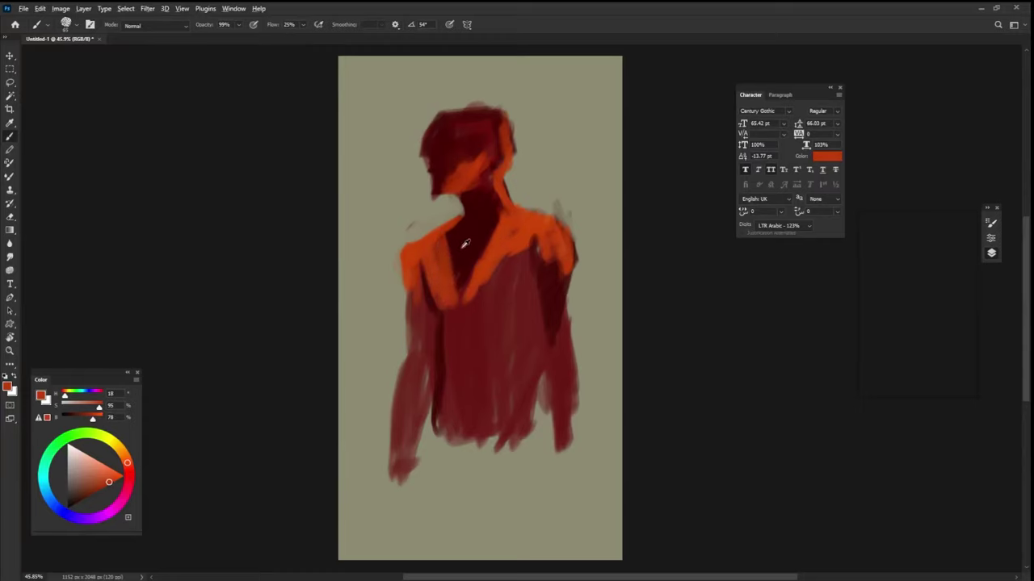
alt+click(465, 243)
mouse_move(444, 229)
mouse_down()
mouse_move(426, 270)
mouse_move(476, 247)
mouse_move(483, 274)
mouse_move(461, 316)
mouse_move(418, 243)
mouse_move(415, 289)
mouse_move(420, 276)
mouse_move(428, 322)
mouse_move(420, 363)
mouse_up()
Paint orange light along the outer edges of both arms down to the wrists.
alt+click(415, 290)
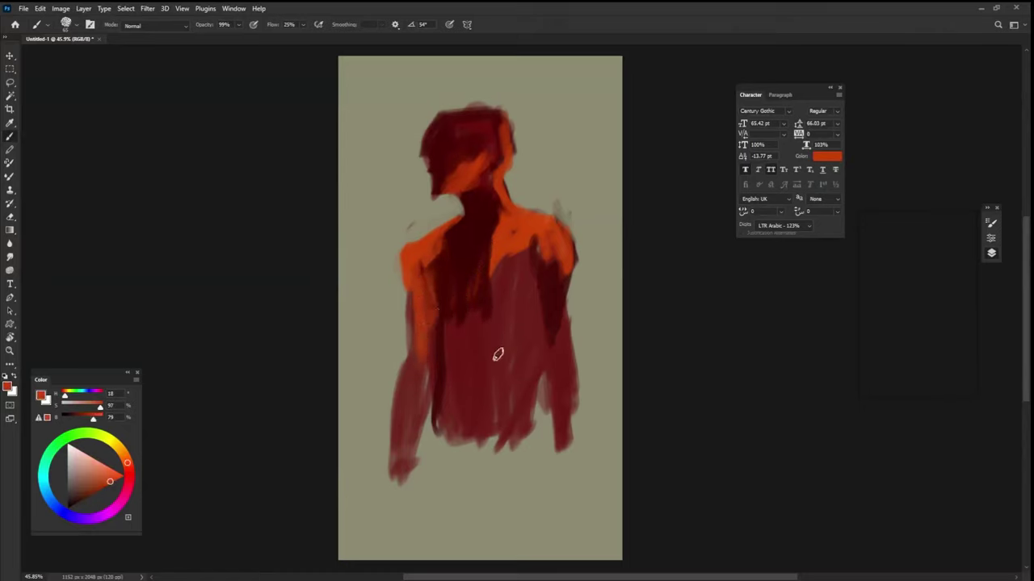
alt+click(408, 375)
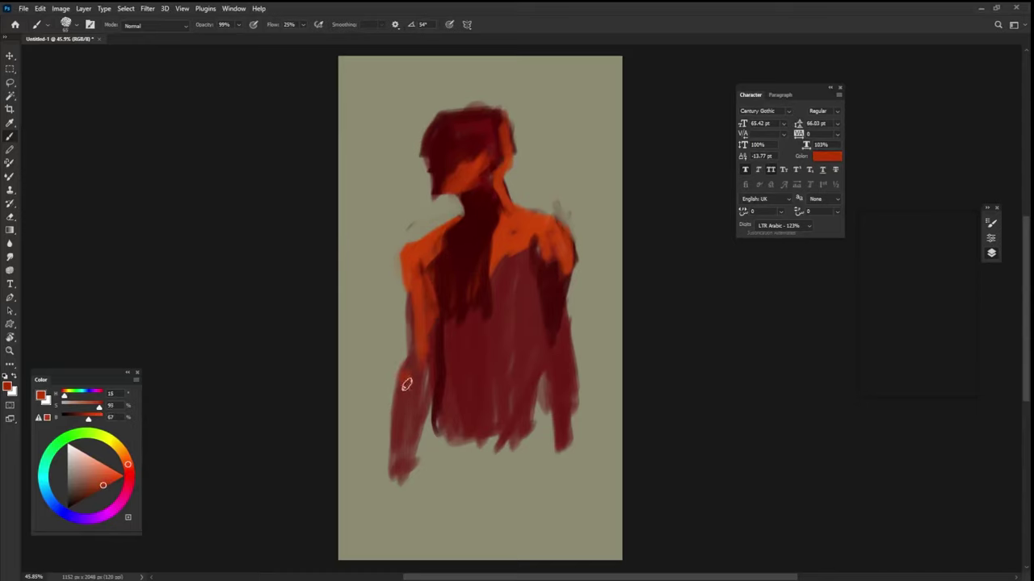
mouse_move(406, 384)
mouse_down()
mouse_move(396, 420)
mouse_move(410, 398)
mouse_up()
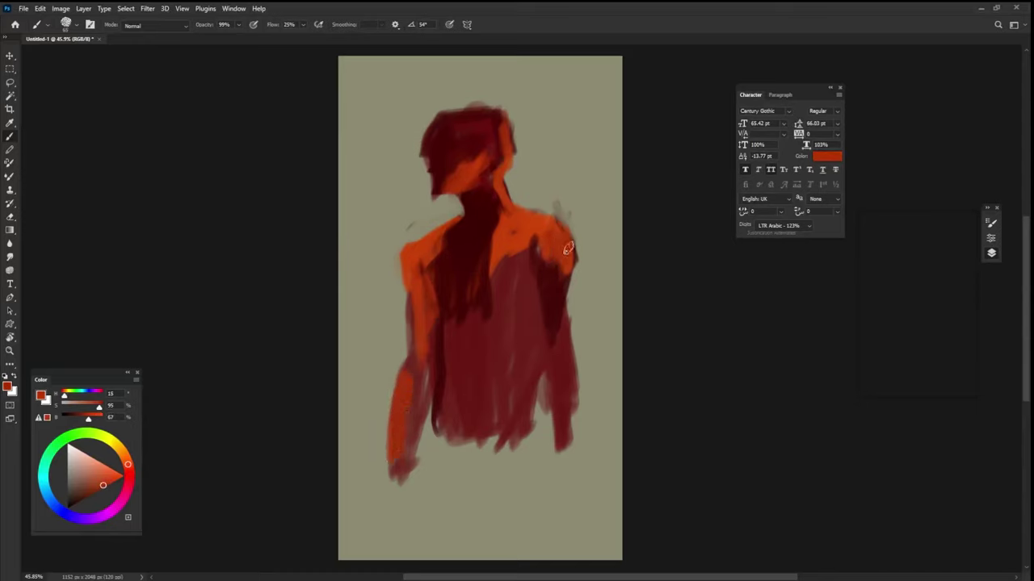
drag(568, 249, 563, 316)
drag(565, 354, 556, 436)
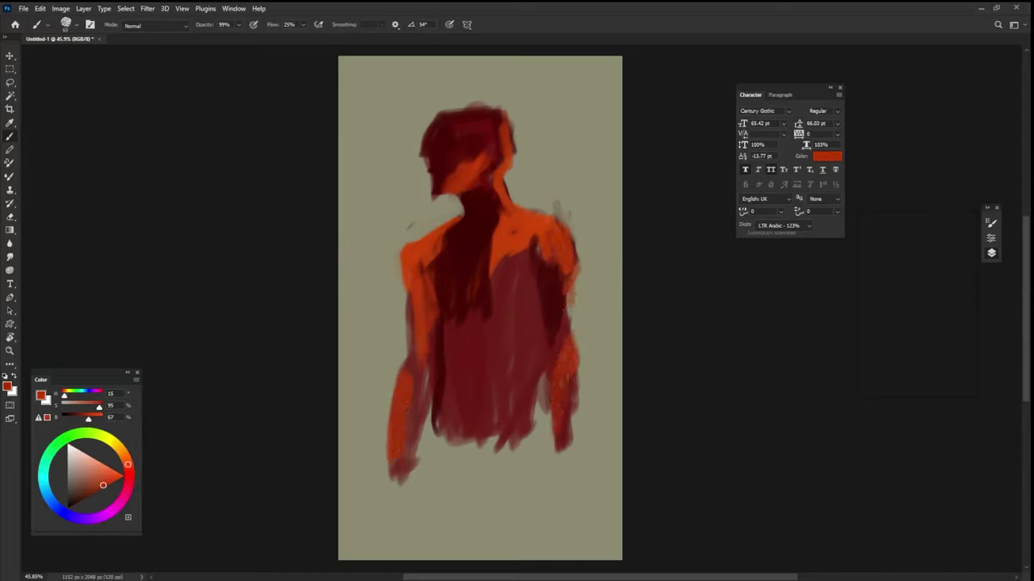
Darken the abdomen and lower torso with a deep, nearly black red at 17% brightness using a larger brush.
alt+click(556, 303)
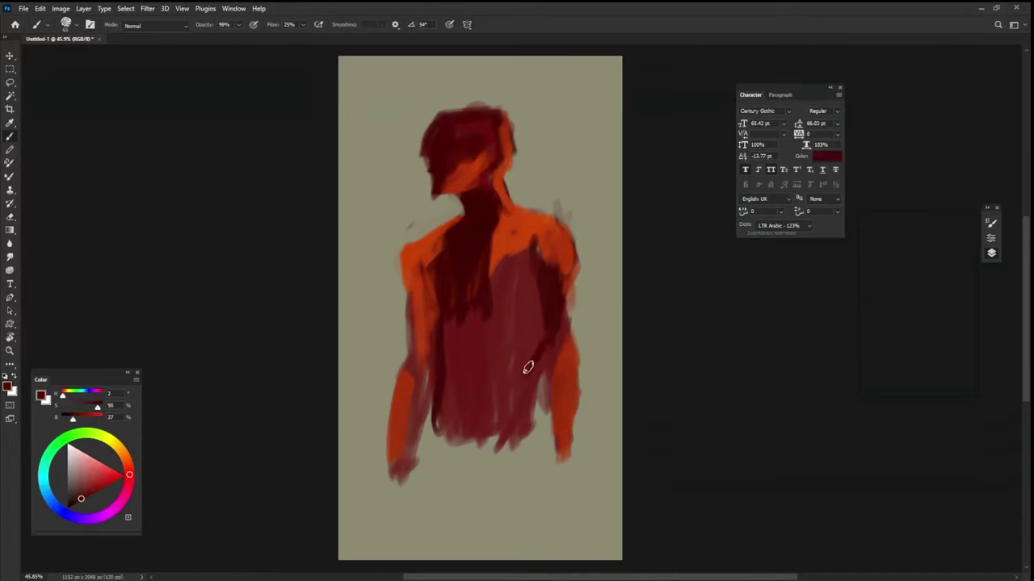
mouse_move(527, 367)
mouse_down()
mouse_move(529, 421)
mouse_move(518, 439)
mouse_move(467, 432)
mouse_move(451, 419)
mouse_move(480, 397)
mouse_move(469, 428)
mouse_move(446, 394)
mouse_move(452, 340)
mouse_move(485, 411)
mouse_move(499, 394)
mouse_move(464, 444)
mouse_move(475, 433)
mouse_move(458, 434)
mouse_move(464, 410)
mouse_move(452, 426)
mouse_move(454, 285)
mouse_move(478, 283)
mouse_move(520, 316)
mouse_up()
click(77, 502)
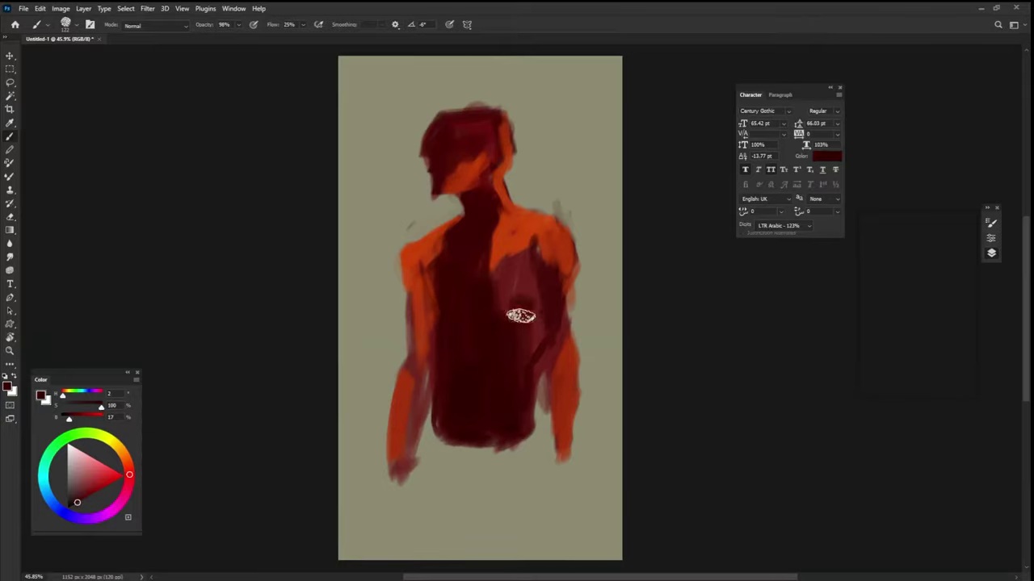
Paint deep red shadows on the inner sides of both forearms, leaving an orange rim on the outer edges.
alt+right_click(455, 373)
alt+click(450, 376)
mouse_move(419, 373)
mouse_down()
mouse_move(407, 447)
mouse_move(415, 380)
mouse_up()
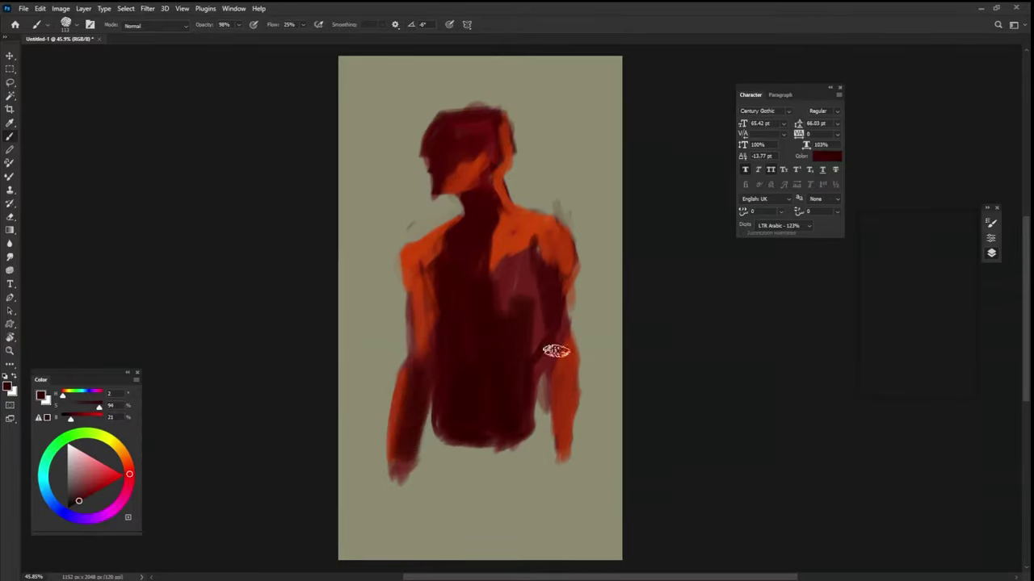
mouse_move(555, 351)
mouse_down()
mouse_move(558, 443)
mouse_move(560, 369)
mouse_up()
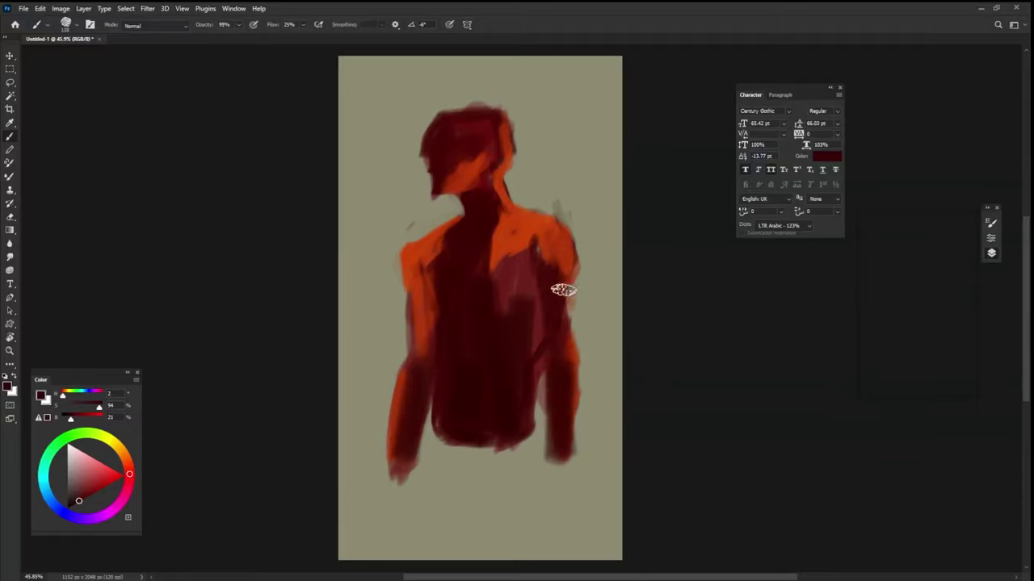
Glaze orange over the face, neck and upper chest, and extend the lower body to the canvas edge in dark red.
alt+click(508, 253)
mouse_move(492, 254)
mouse_down()
mouse_move(496, 229)
mouse_move(485, 226)
mouse_move(435, 246)
mouse_move(484, 301)
mouse_move(539, 242)
mouse_move(548, 277)
mouse_move(494, 285)
mouse_move(478, 135)
mouse_move(445, 147)
mouse_move(442, 186)
mouse_move(472, 128)
mouse_move(490, 129)
mouse_move(489, 241)
mouse_move(450, 340)
mouse_move(483, 334)
mouse_move(536, 253)
mouse_move(531, 277)
mouse_up()
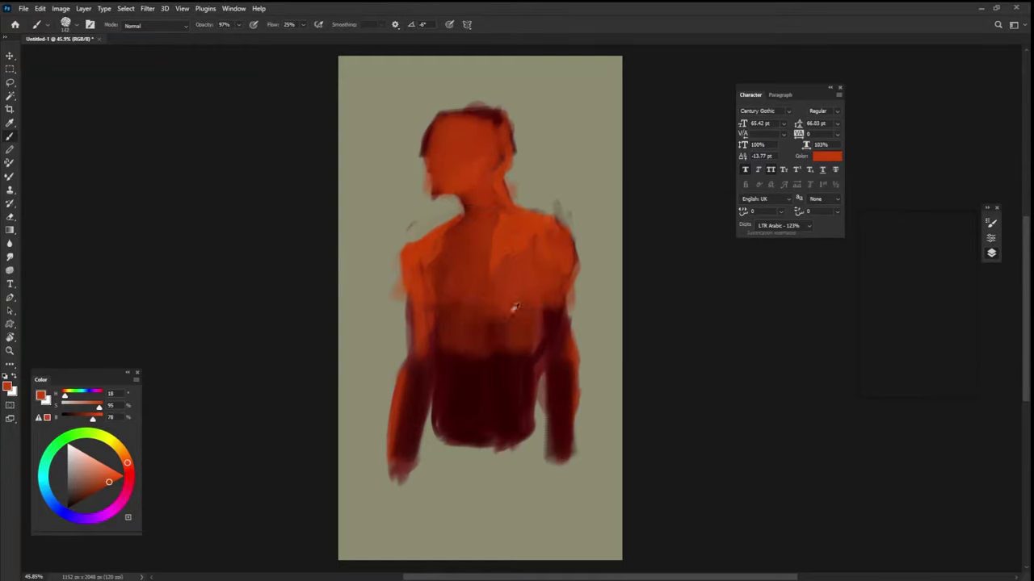
alt+click(442, 397)
mouse_move(451, 303)
mouse_down()
mouse_move(439, 436)
mouse_move(448, 469)
mouse_move(508, 409)
mouse_move(526, 441)
mouse_move(503, 431)
mouse_move(438, 485)
mouse_move(496, 560)
mouse_move(495, 375)
mouse_up()
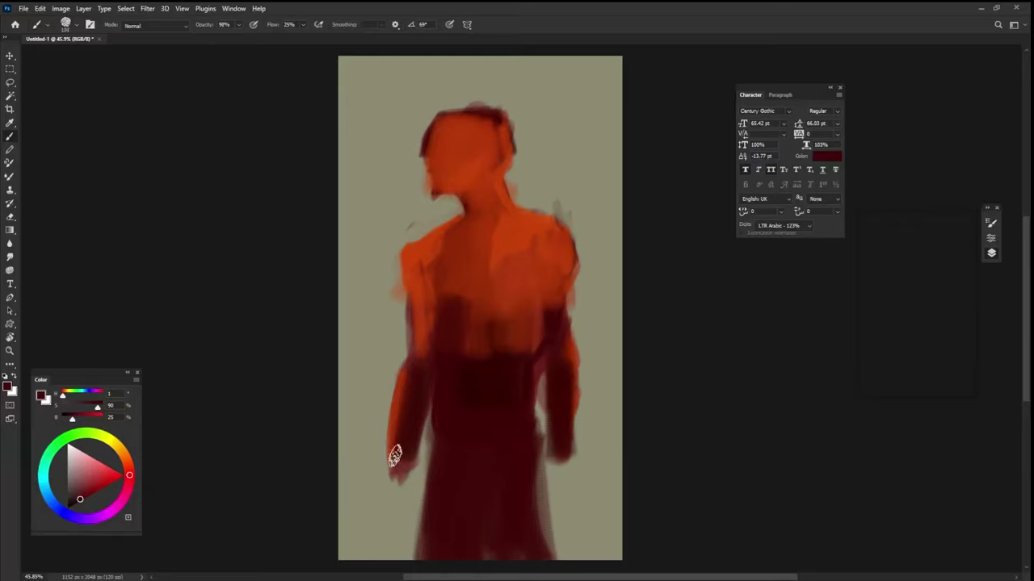
Rotate the brush tip and block in both hands as dark red shapes below the wrists.
key(shift+Left)
key(shift+Left)
key(shift+Left)
mouse_move(386, 456)
mouse_down()
mouse_move(391, 498)
mouse_move(408, 459)
mouse_move(399, 498)
mouse_up()
mouse_move(566, 450)
mouse_down()
mouse_move(566, 480)
mouse_move(540, 461)
mouse_move(571, 502)
mouse_move(561, 503)
mouse_move(548, 468)
mouse_move(556, 438)
mouse_up()
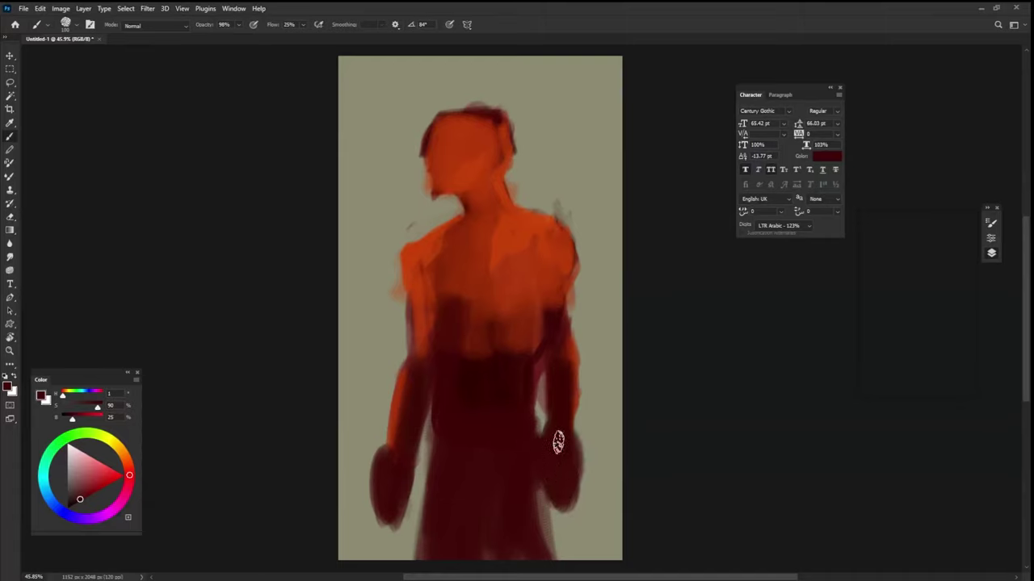
Blend sampled dark reds over the transition between the lower chest and the upper abdomen.
alt+click(454, 319)
drag(454, 319, 473, 389)
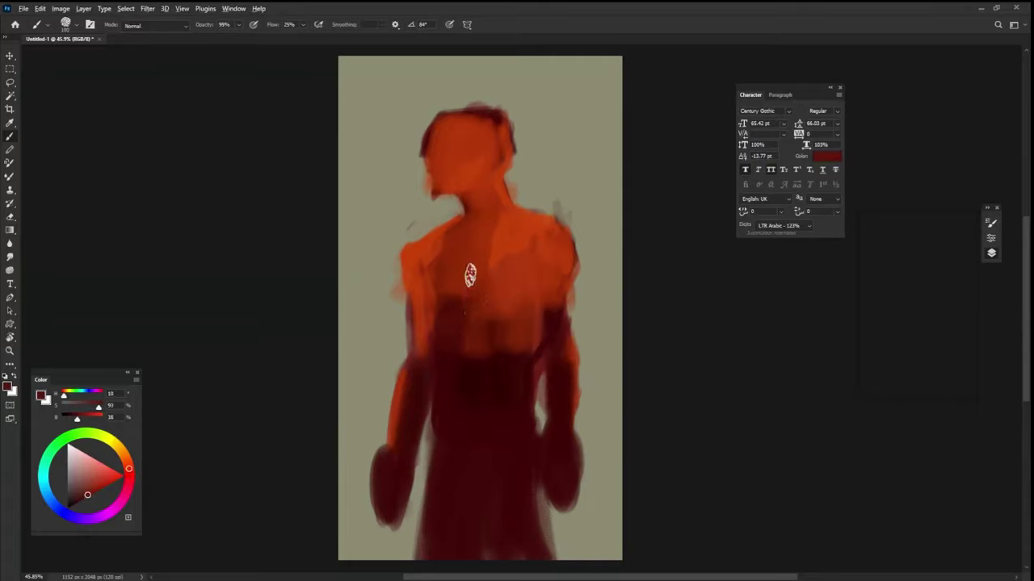
alt+click(456, 381)
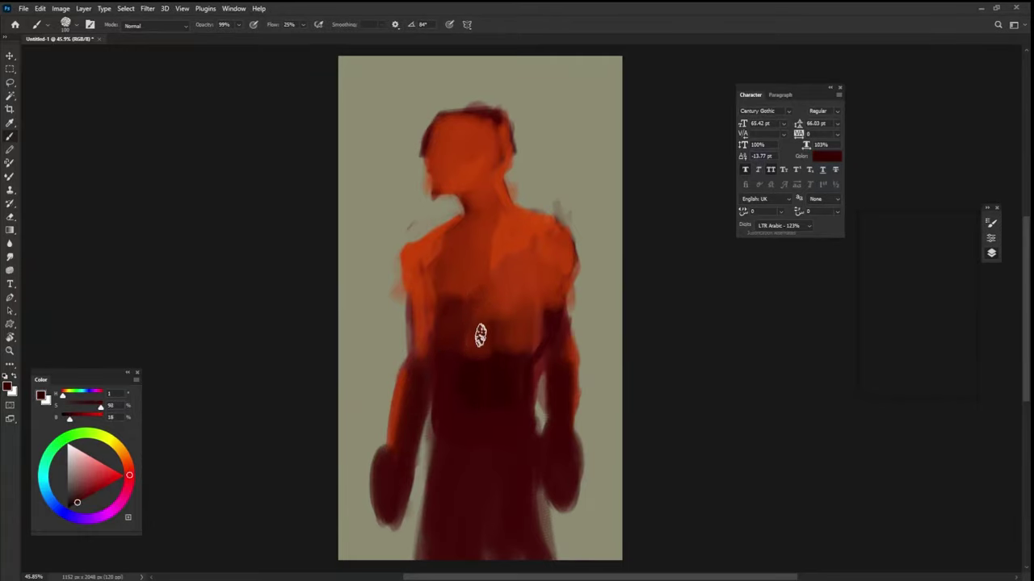
alt+click(475, 363)
Rotate and resize the brush tip, and paint dark red shadows down the neck and sternum and beneath the right-hand pectoral.
alt+right_click(482, 308)
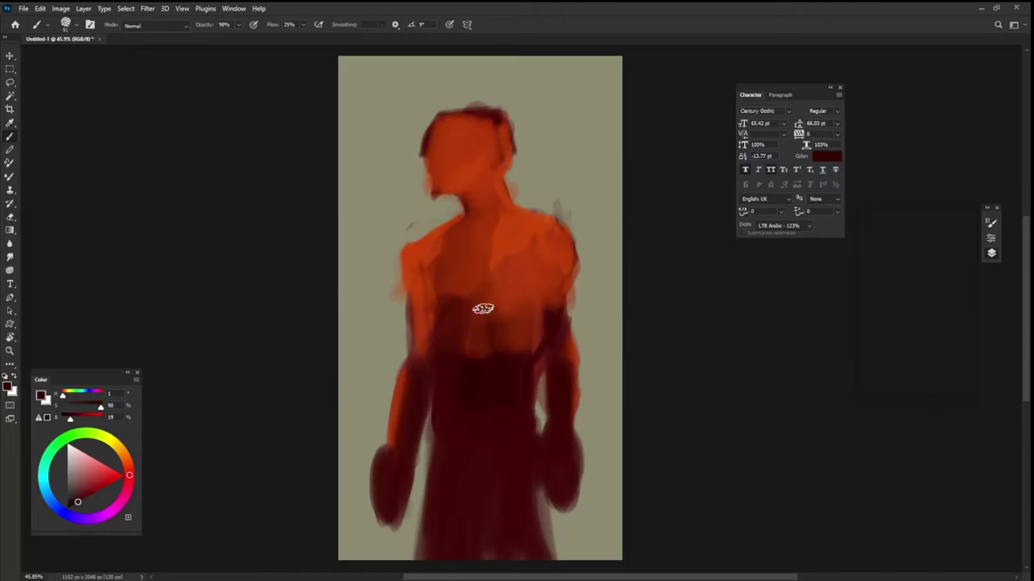
mouse_move(482, 308)
mouse_down()
mouse_move(484, 276)
mouse_move(482, 293)
mouse_move(539, 301)
mouse_move(516, 283)
mouse_move(507, 303)
mouse_move(498, 299)
mouse_move(540, 287)
mouse_move(549, 268)
mouse_move(570, 294)
mouse_move(563, 353)
mouse_move(549, 266)
mouse_move(530, 304)
mouse_move(449, 313)
mouse_move(444, 236)
mouse_move(425, 271)
mouse_move(480, 202)
mouse_move(470, 220)
mouse_move(477, 231)
mouse_move(486, 211)
mouse_move(487, 272)
mouse_move(471, 233)
mouse_move(434, 278)
mouse_move(454, 290)
mouse_move(517, 197)
mouse_up()
key(shift+Right)
key(shift+Right)
key(shift+Right)
key(shift+Right)
alt+right_click(484, 295)
key(shift+Right)
key(shift+Right)
key(shift+Right)
key(shift+Right)
alt+click(559, 356)
alt+click(471, 233)
alt+click(471, 302)
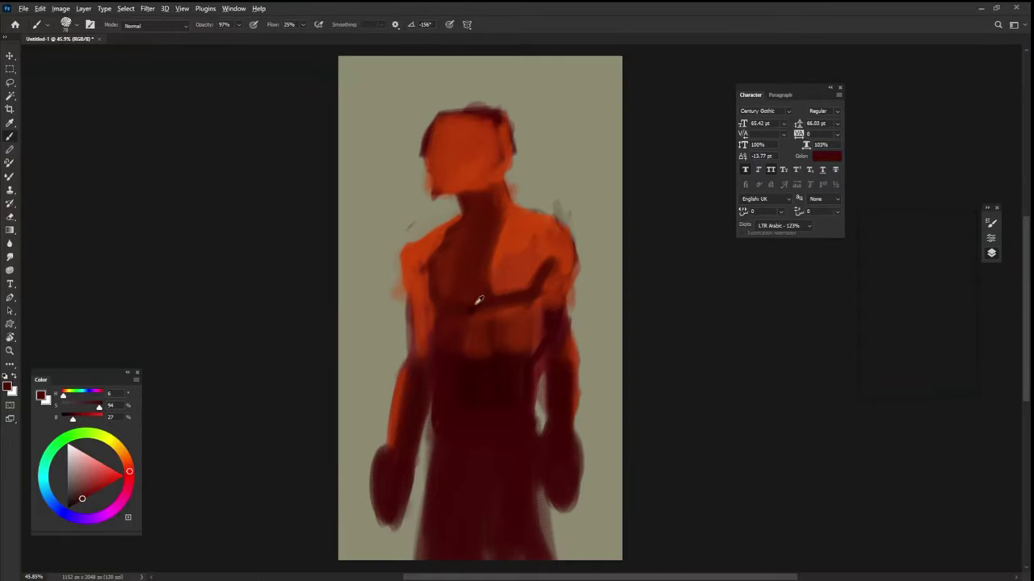
Extend the dark red shadow up onto the jaw and cheek, and down the back of the neck with a smaller brush.
alt+click(476, 232)
alt+click(482, 186)
mouse_move(489, 165)
mouse_down()
mouse_move(436, 198)
mouse_move(488, 174)
mouse_up()
alt+right_click(512, 188)
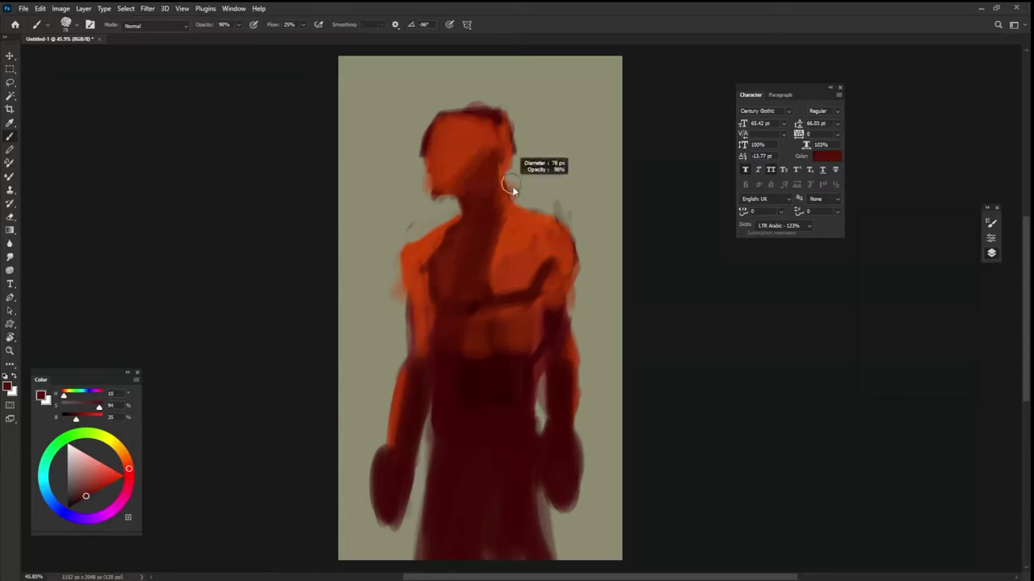
alt+click(488, 199)
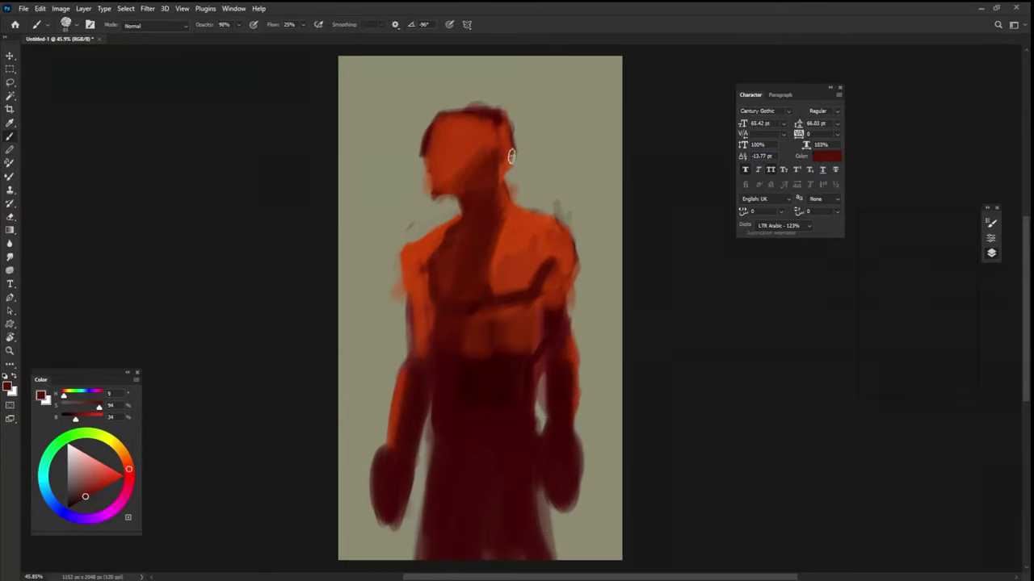
drag(505, 198, 506, 221)
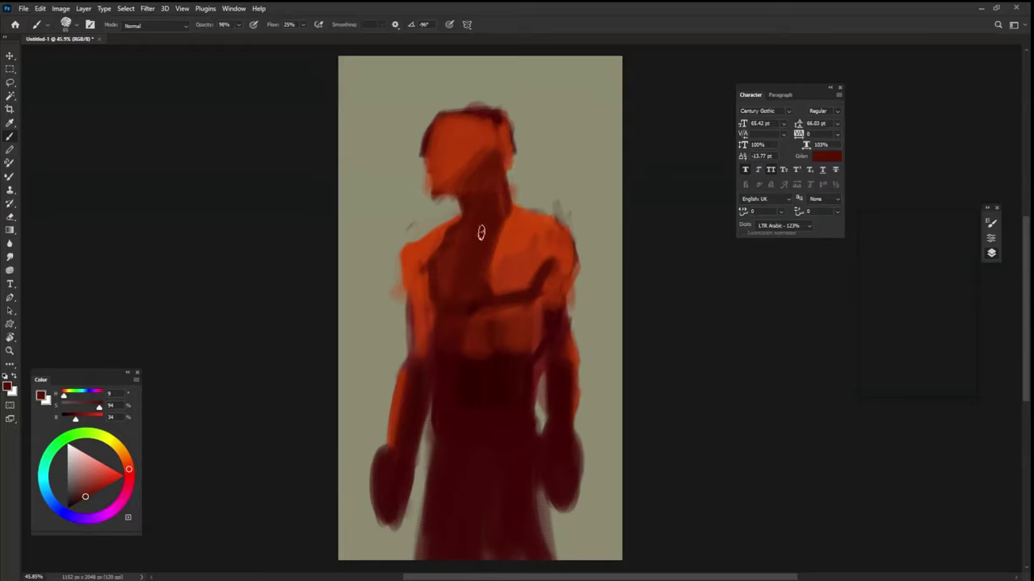
Paint light salmon highlights, with 55% saturation and 90% brightness, along the collar area and the tops of both shoulders.
alt+click(508, 268)
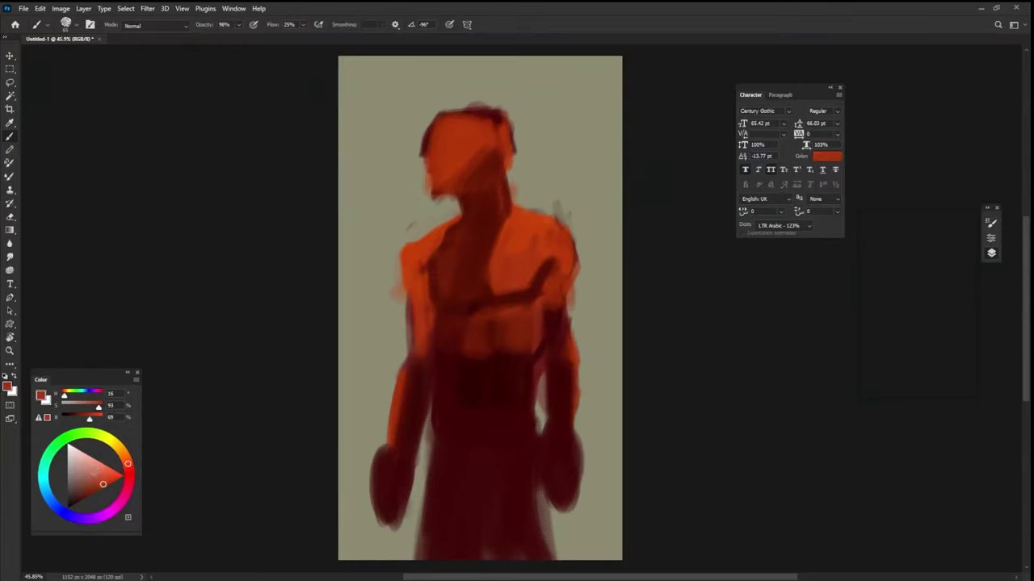
click(90, 459)
mouse_move(514, 223)
mouse_down()
mouse_move(497, 255)
mouse_move(516, 216)
mouse_up()
alt+click(507, 235)
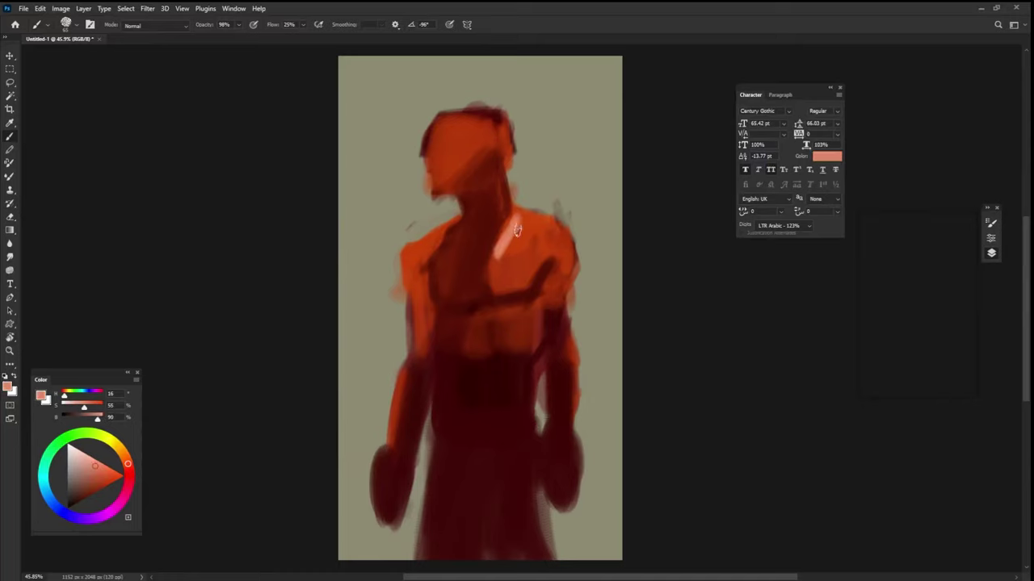
drag(543, 216, 507, 252)
mouse_move(411, 248)
mouse_down()
mouse_move(460, 222)
mouse_move(409, 267)
mouse_move(418, 252)
mouse_up()
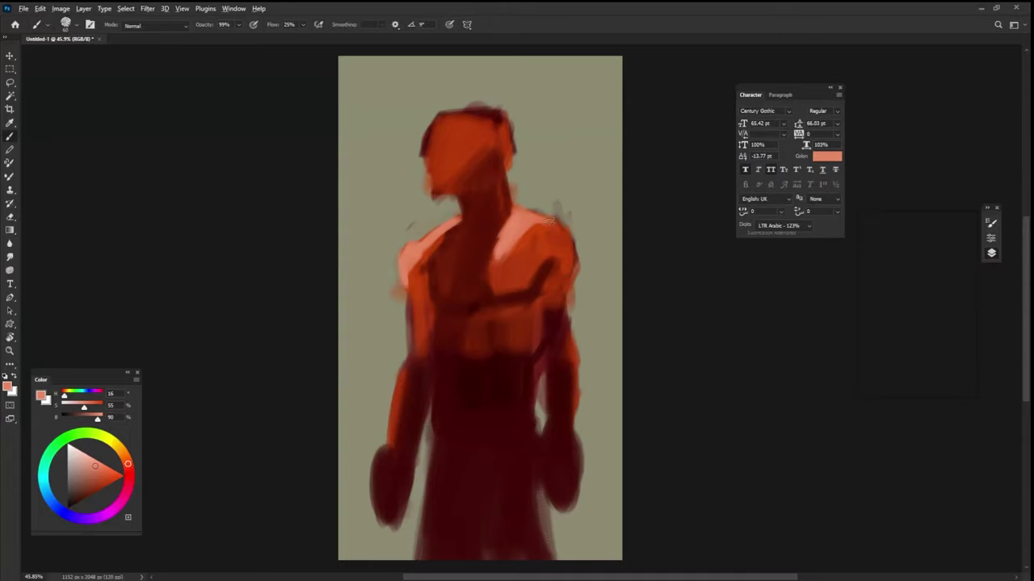
mouse_move(548, 221)
mouse_down()
mouse_move(570, 239)
mouse_move(573, 269)
mouse_up()
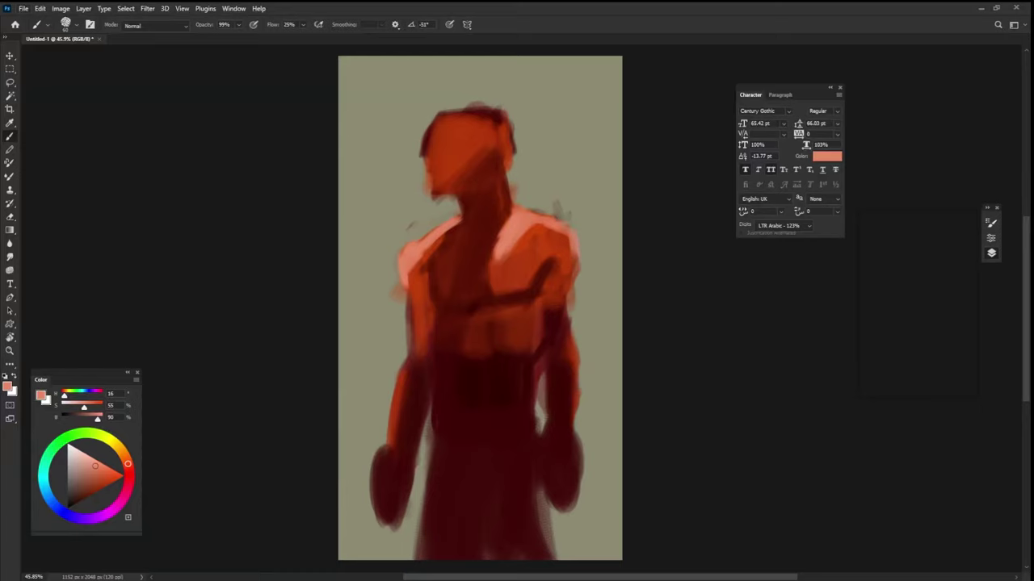
Turn the brush tip nearly horizontal and glaze sampled orange-red over the shadowed left-hand pectoral.
alt+click(478, 298)
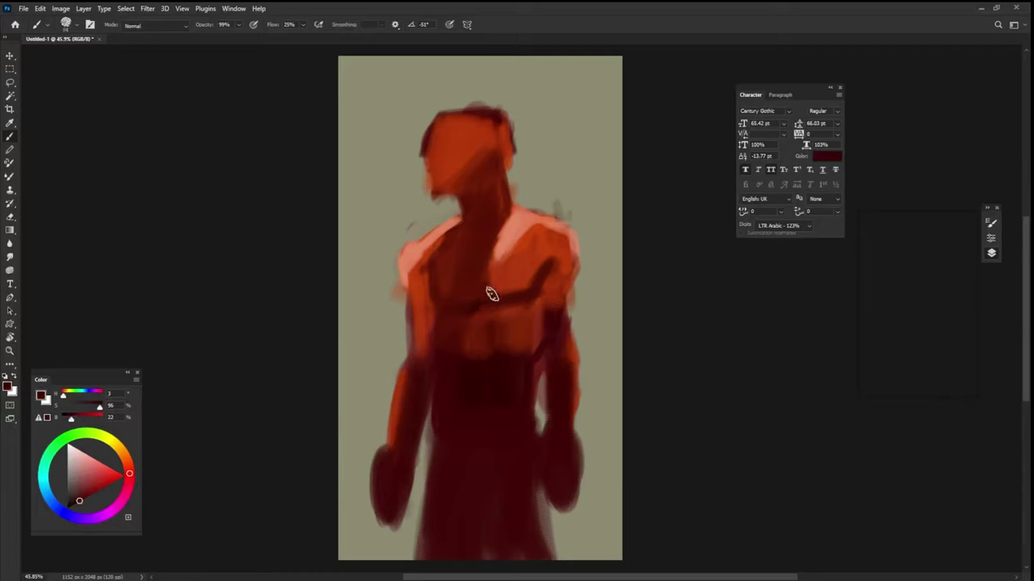
alt+click(457, 259)
key(shift+Left)
key(shift+Left)
key(shift+Left)
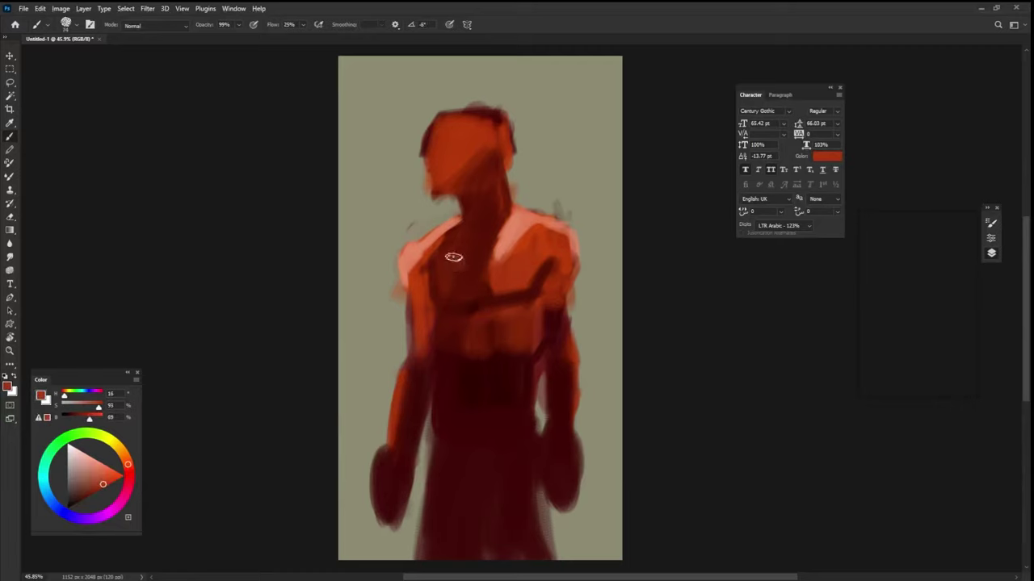
mouse_move(454, 260)
mouse_down()
mouse_move(486, 257)
mouse_move(477, 276)
mouse_move(449, 259)
mouse_move(461, 291)
mouse_up()
alt+click(474, 240)
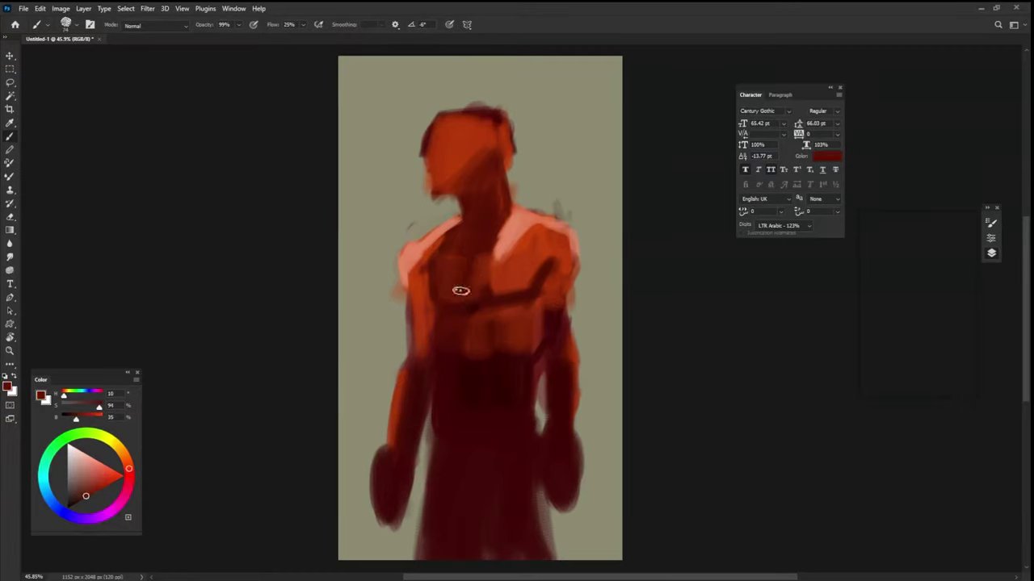
Rotate the brush tip to -51° and darken the left-hand pectoral with a deep red at 21% brightness.
alt+click(488, 390)
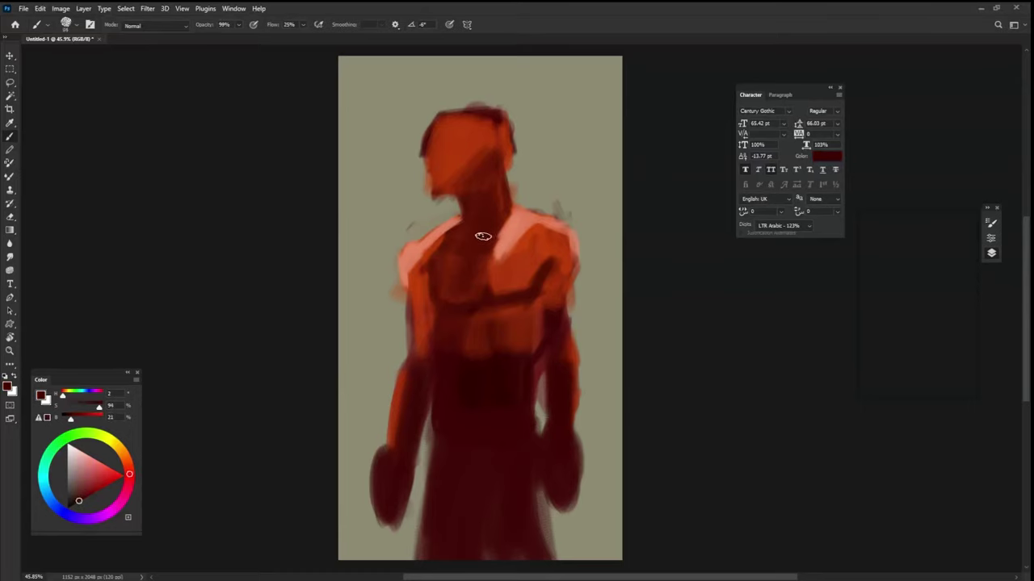
key(Left)
key(Left)
key(Left)
key(Left)
key(Left)
key(Left)
key(Left)
key(Left)
key(Left)
key(Left)
key(Left)
key(Left)
key(Left)
key(Left)
key(Left)
key(Left)
key(Left)
key(Left)
key(Left)
key(Left)
mouse_move(449, 251)
mouse_down()
mouse_move(428, 288)
mouse_move(450, 306)
mouse_up()
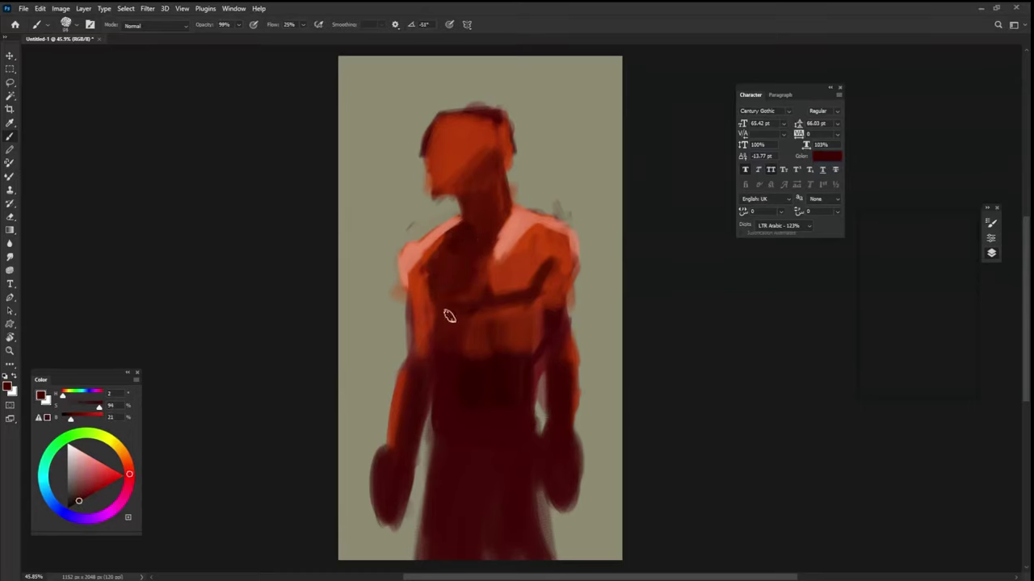
Fill the jaw and neck with a saturated red at 52% brightness, and extend dark red at the neck base into the shoulder highlight.
click(97, 491)
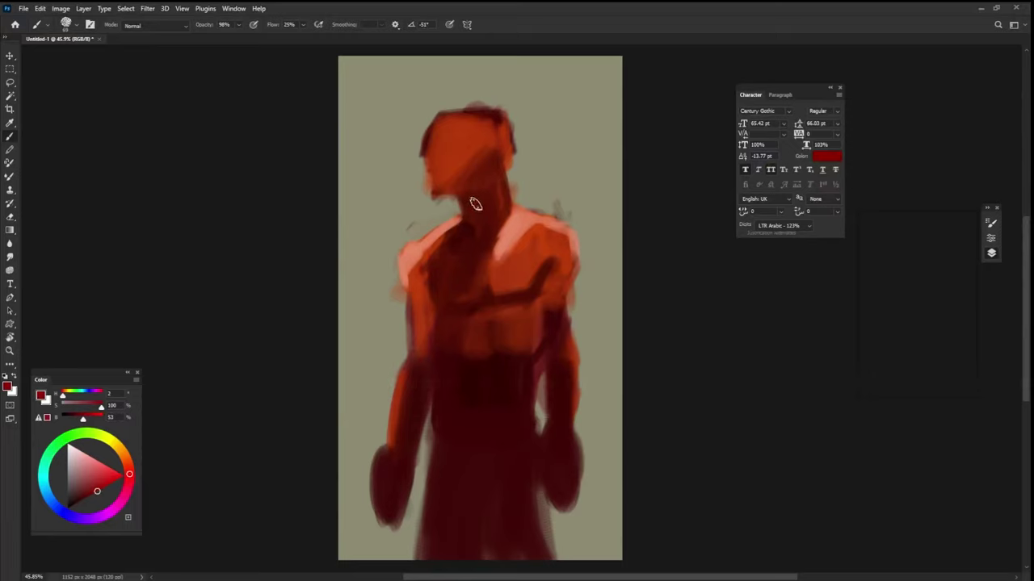
mouse_move(481, 184)
mouse_down()
mouse_move(480, 148)
mouse_move(476, 210)
mouse_up()
alt+click(482, 232)
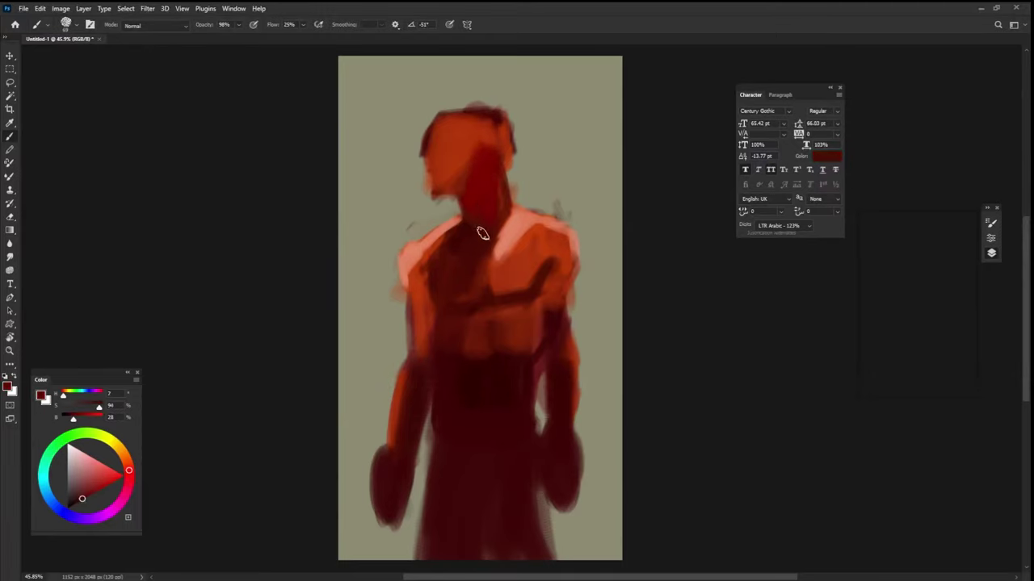
drag(501, 219, 495, 247)
alt+click(514, 226)
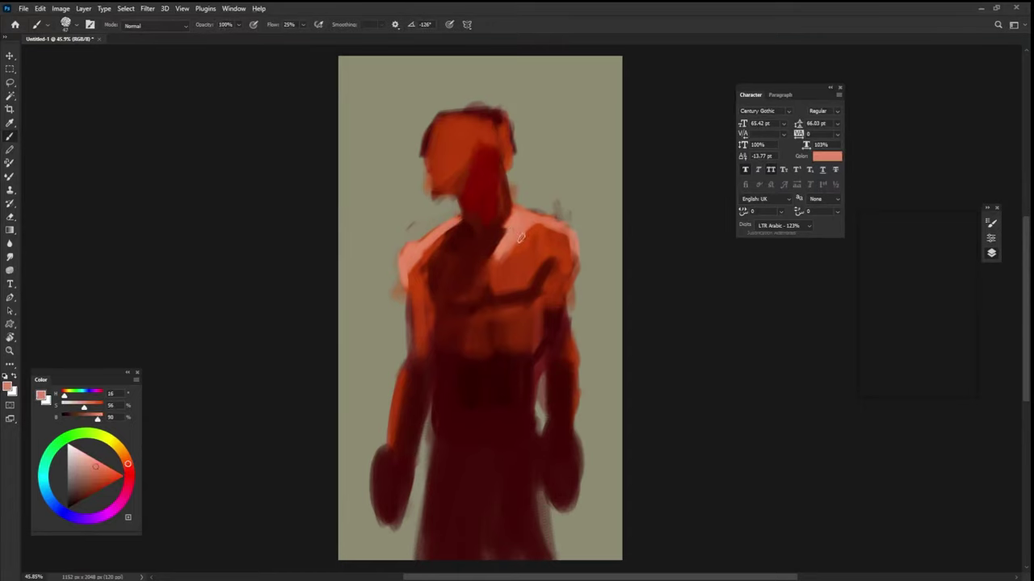
Cover the front of the face and forehead with dark red, and trim the face's outer edge with the green background color.
alt+click(475, 232)
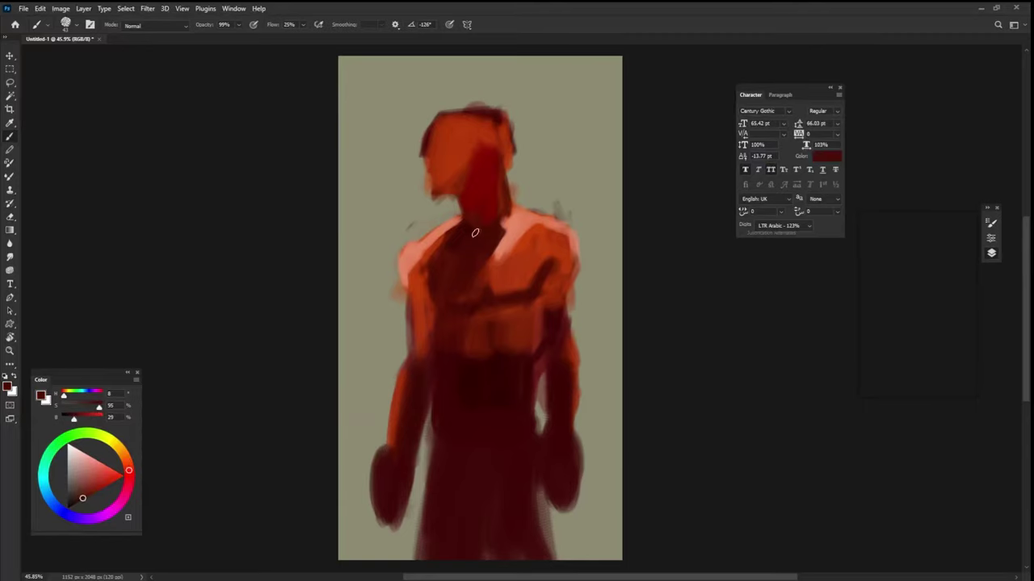
mouse_move(466, 146)
mouse_down()
mouse_move(440, 195)
mouse_move(430, 138)
mouse_move(437, 202)
mouse_move(440, 181)
mouse_move(449, 188)
mouse_move(450, 150)
mouse_move(464, 140)
mouse_move(459, 122)
mouse_move(488, 119)
mouse_up()
alt+click(466, 160)
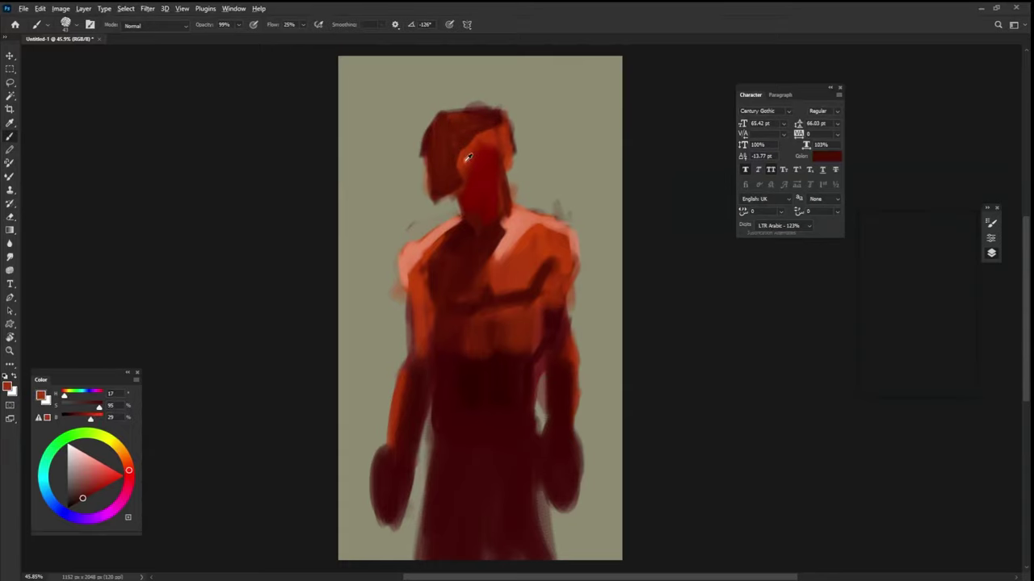
alt+click(419, 110)
mouse_move(423, 133)
mouse_down()
mouse_move(422, 156)
mouse_move(442, 113)
mouse_up()
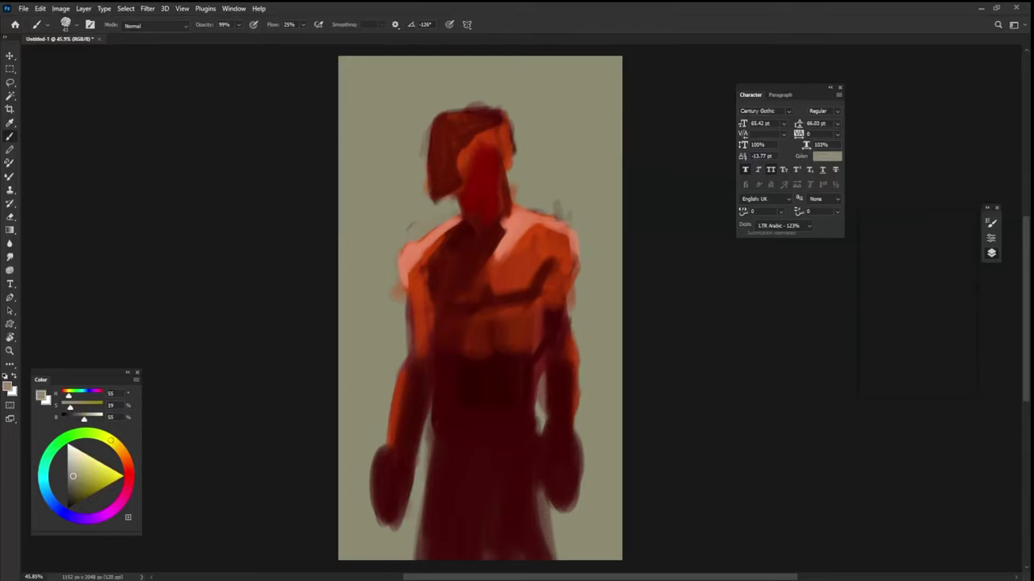
Extend the salmon highlight along the inner edge of the left-hand shoulder toward the neck.
alt+click(437, 277)
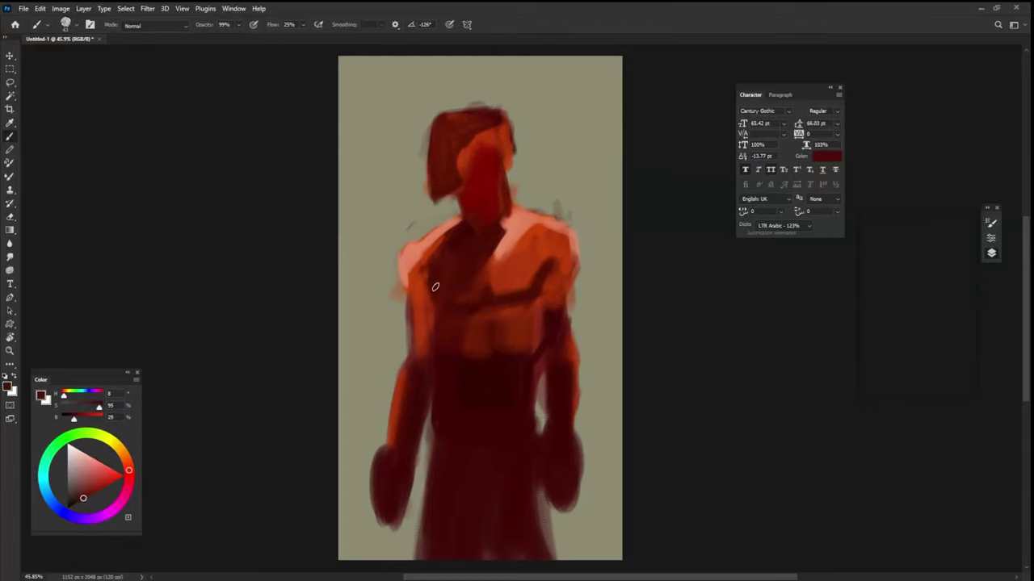
alt+click(422, 255)
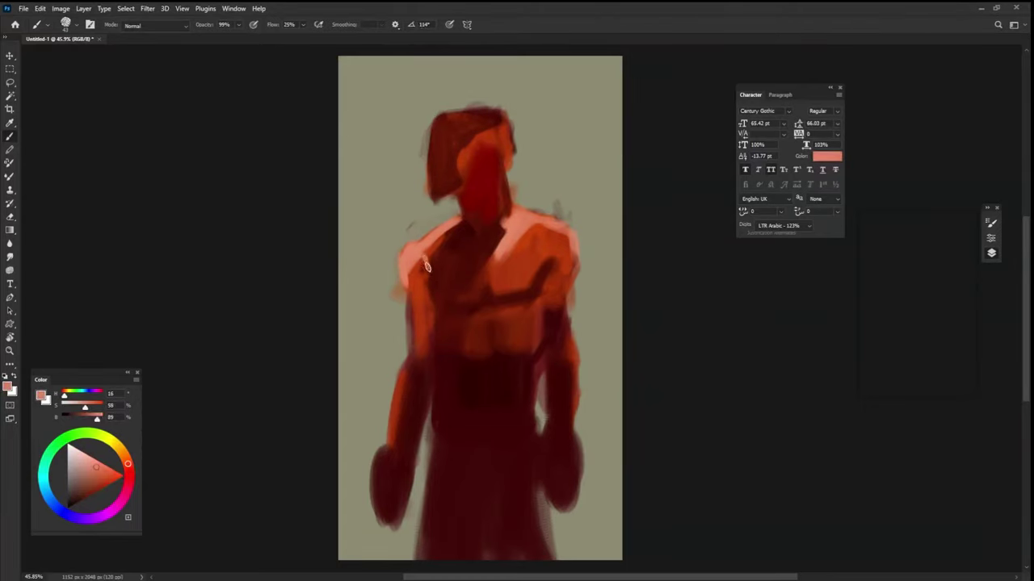
drag(427, 267, 454, 228)
Paint the left-hand upper arm in red below the shoulder highlight using a slightly larger brush.
alt+right_click(430, 270)
alt+click(425, 267)
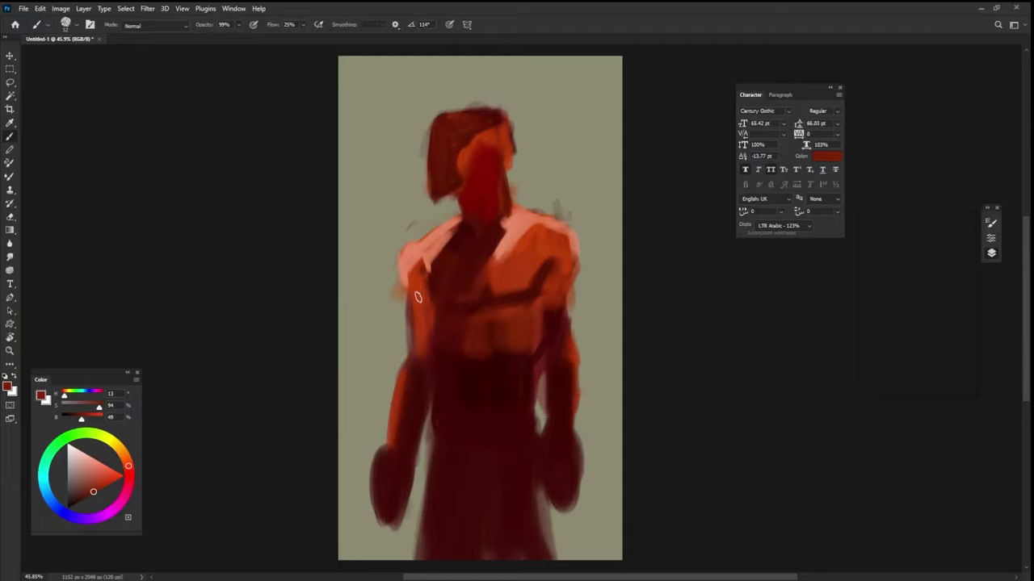
mouse_move(421, 284)
mouse_down()
mouse_move(415, 305)
mouse_move(410, 279)
mouse_move(419, 327)
mouse_up()
alt+click(482, 206)
mouse_move(415, 291)
mouse_down()
mouse_move(428, 285)
mouse_move(414, 282)
mouse_up()
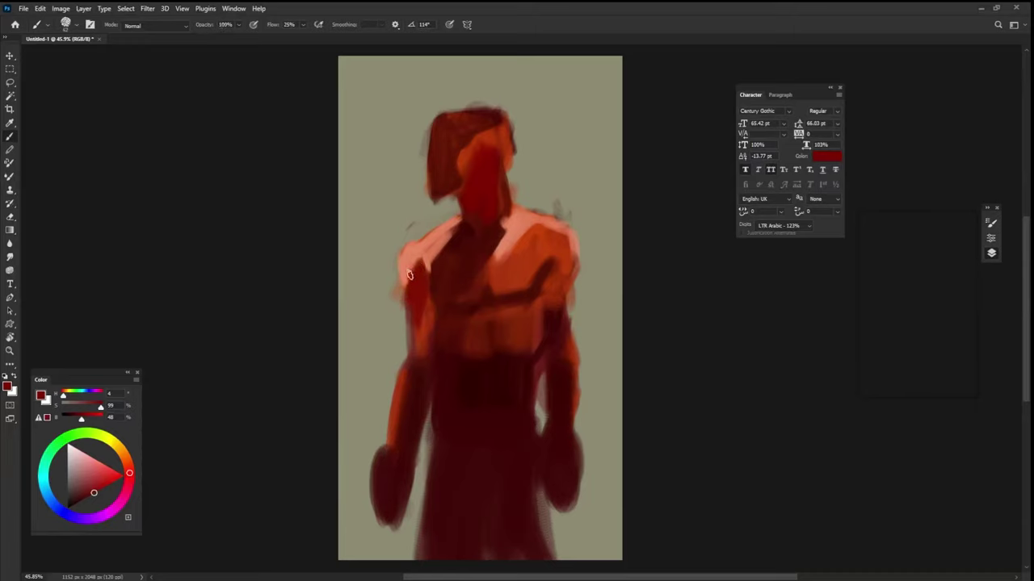
Refine the left-hand shoulder at 100% opacity with sampled orange and salmon, and add a thin dark red edge along its top.
alt+click(413, 275)
key(0)
alt+right_click(416, 278)
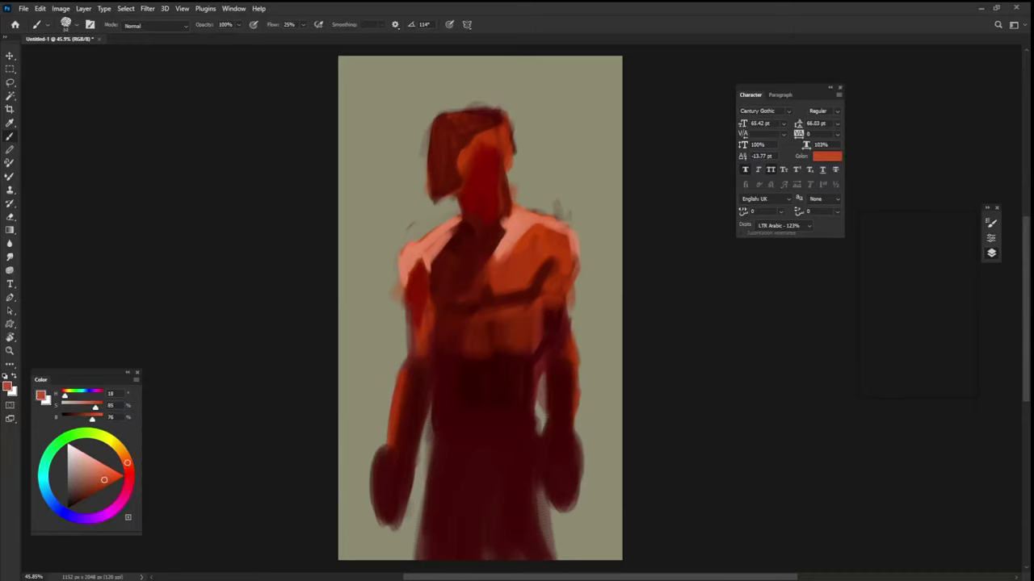
alt+click(414, 253)
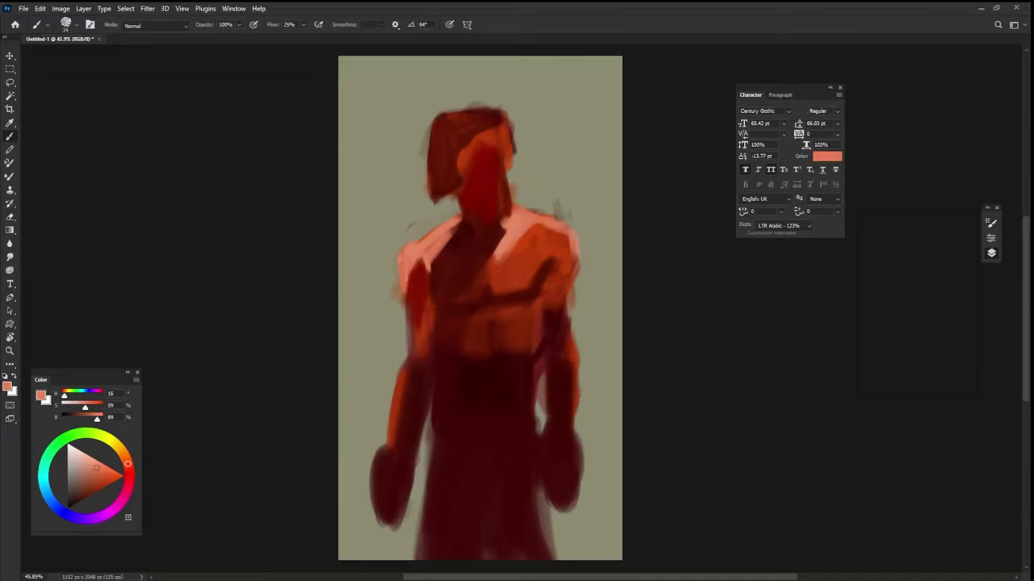
alt+click(459, 238)
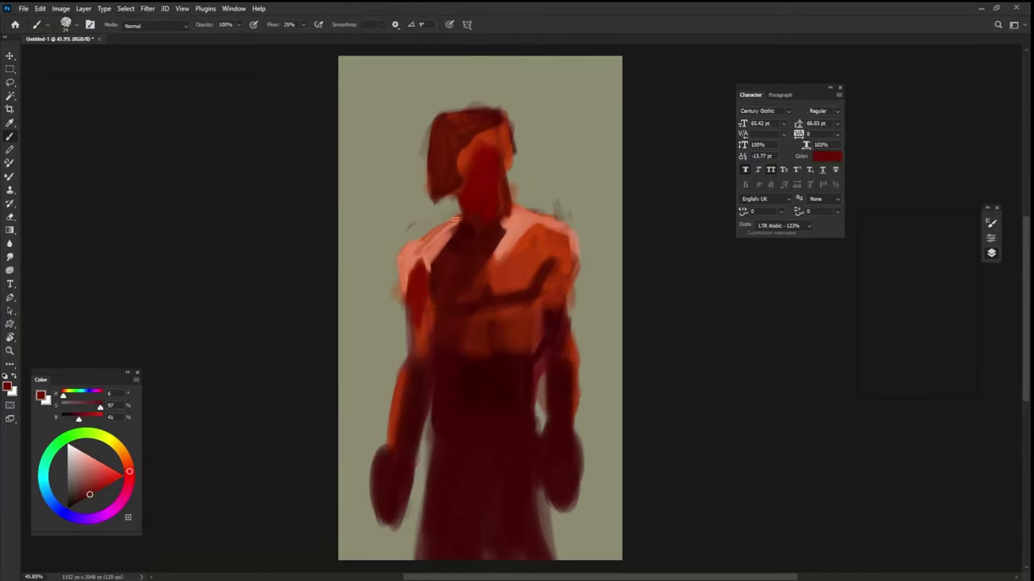
alt+click(416, 245)
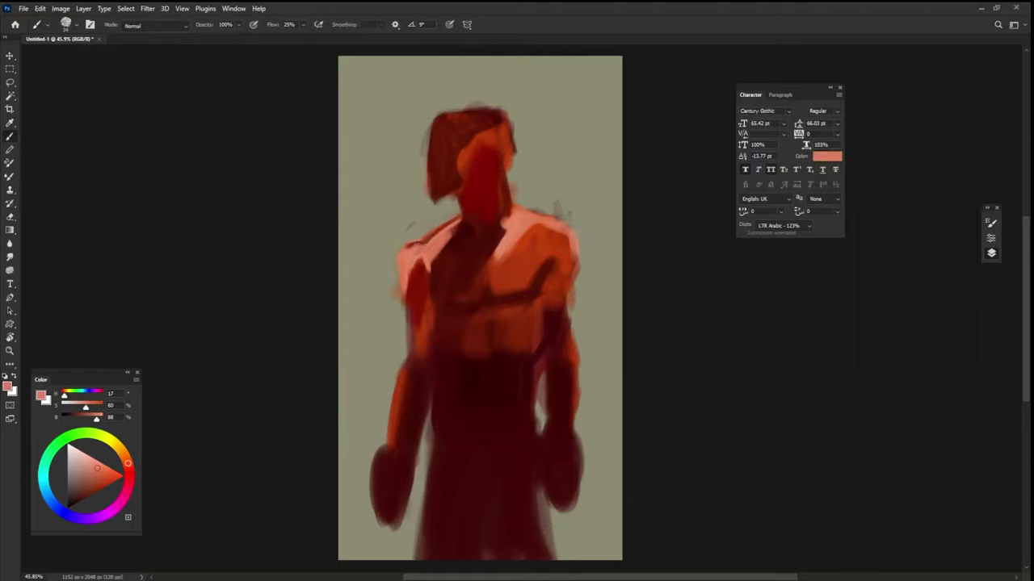
Paint a thin salmon rim light down the back of the neck into the right-hand shoulder highlight.
alt+click(492, 204)
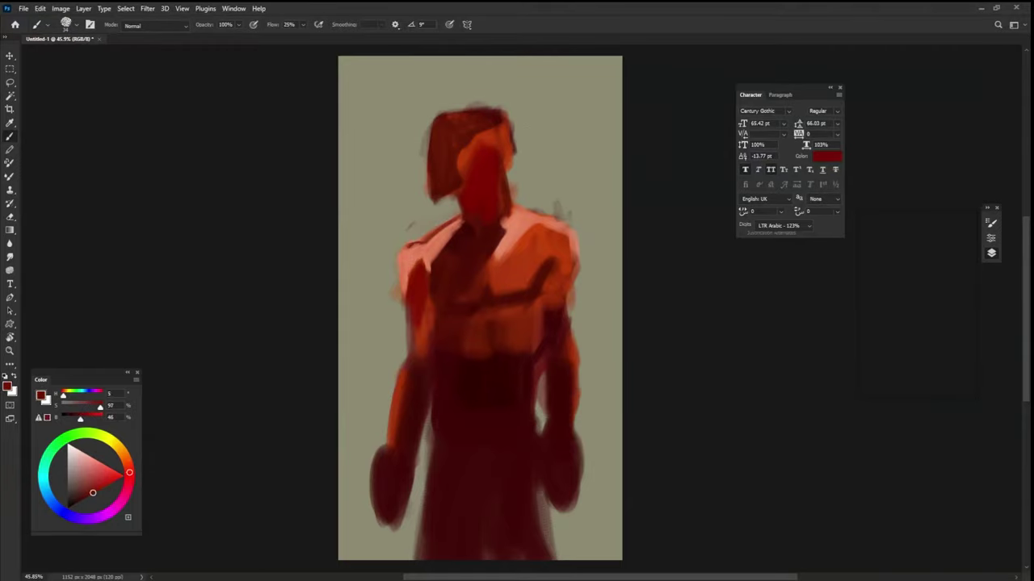
alt+click(522, 217)
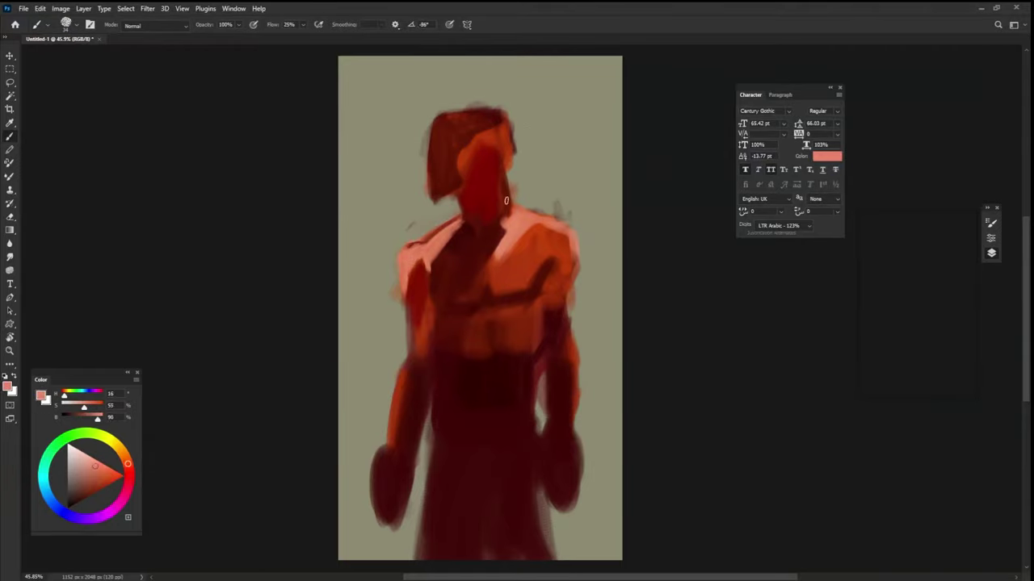
mouse_move(506, 200)
mouse_down()
mouse_move(504, 184)
mouse_move(514, 212)
mouse_up()
Paint sampled dark red shadows beneath the jaw and along the neck beside the salmon rim light.
alt+click(470, 192)
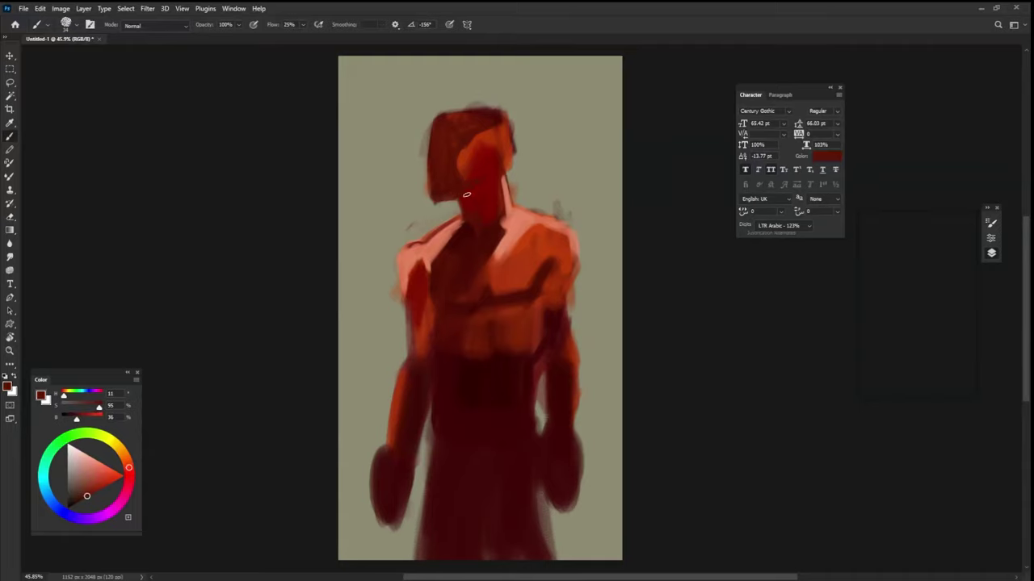
alt+click(502, 219)
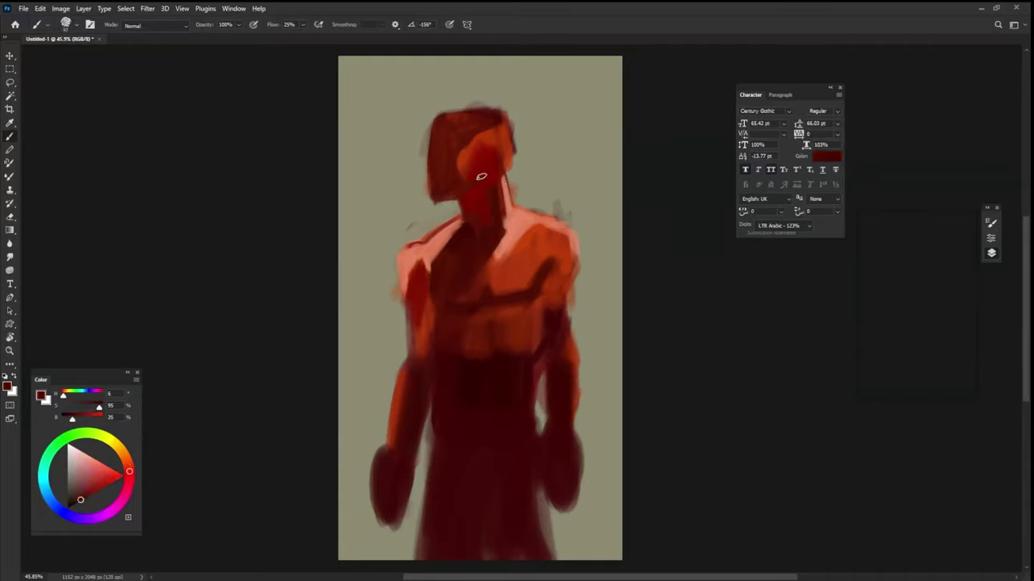
alt+click(464, 152)
Even out the head's shadow side with sampled dark red and trim the left-hand face edge with background green.
alt+click(521, 225)
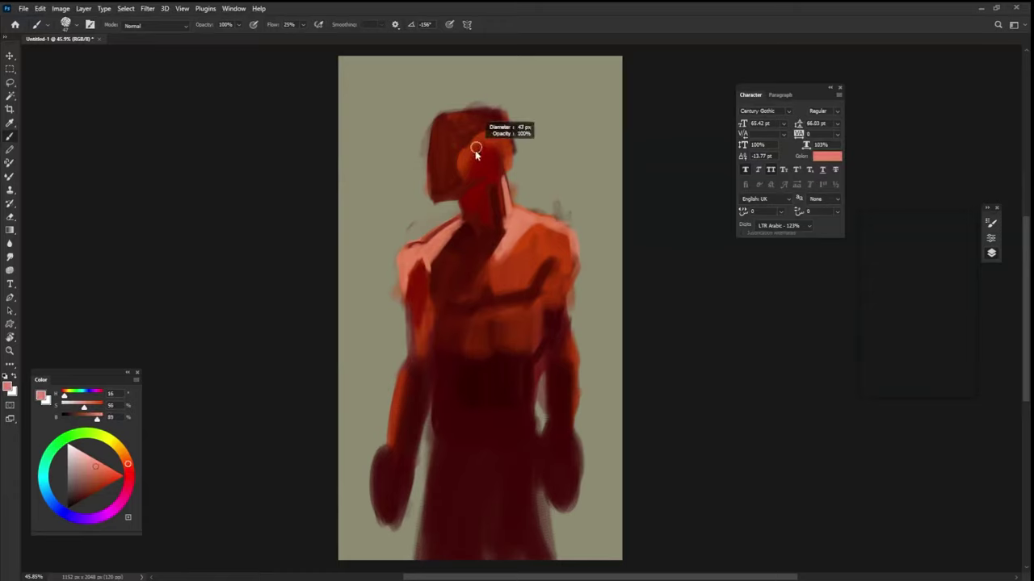
alt+click(449, 162)
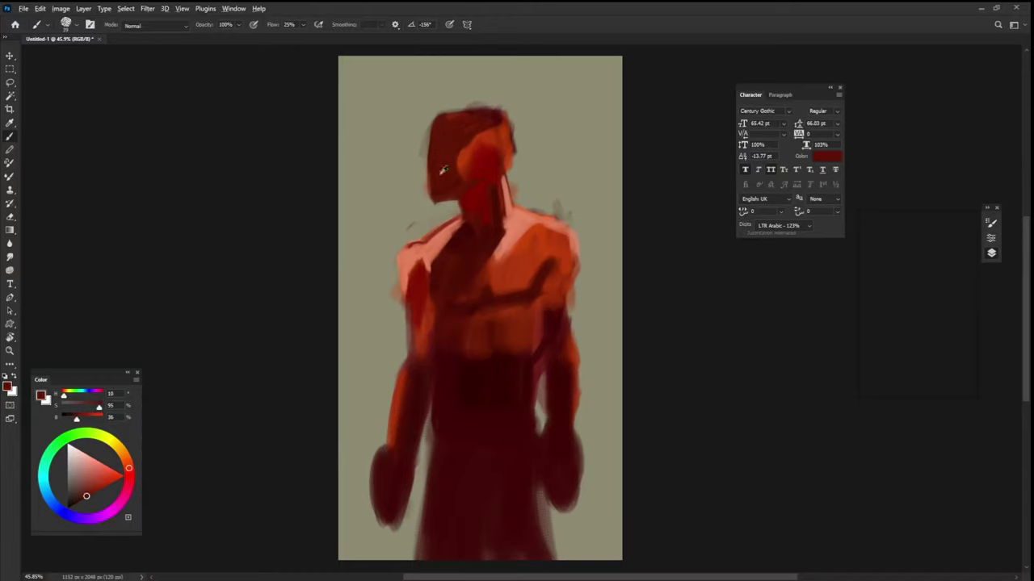
alt+click(418, 155)
drag(437, 114, 429, 200)
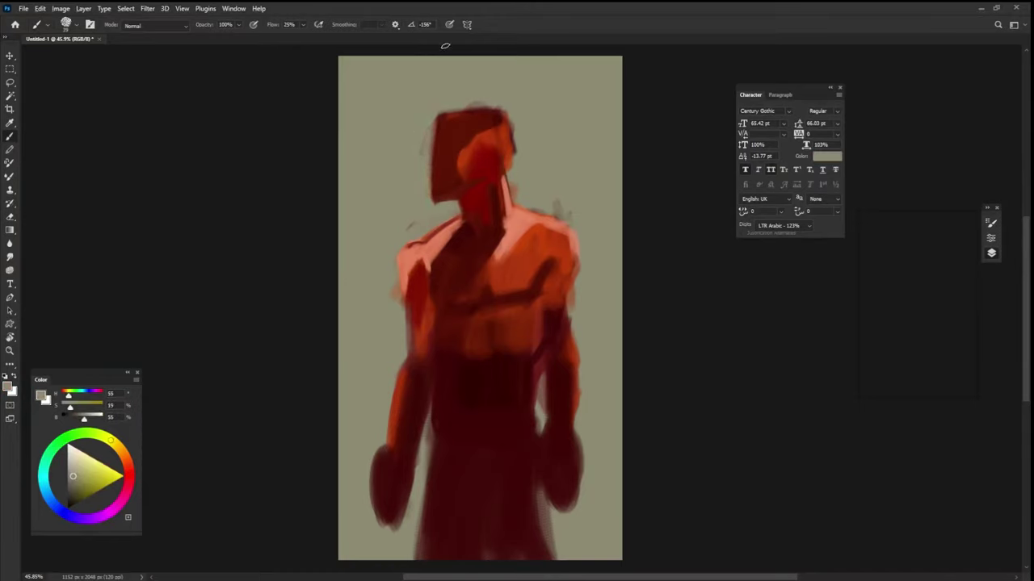
Rework the left-hand upper arm in sampled red, adding a salmon highlight along its outer edge and a thin salmon line near the armpit.
alt+click(434, 281)
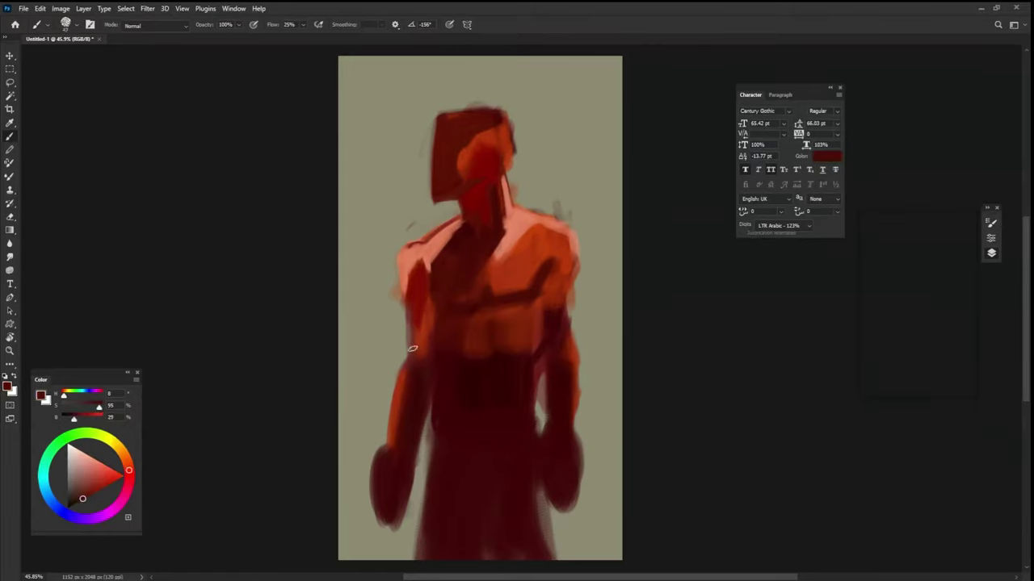
alt+click(420, 326)
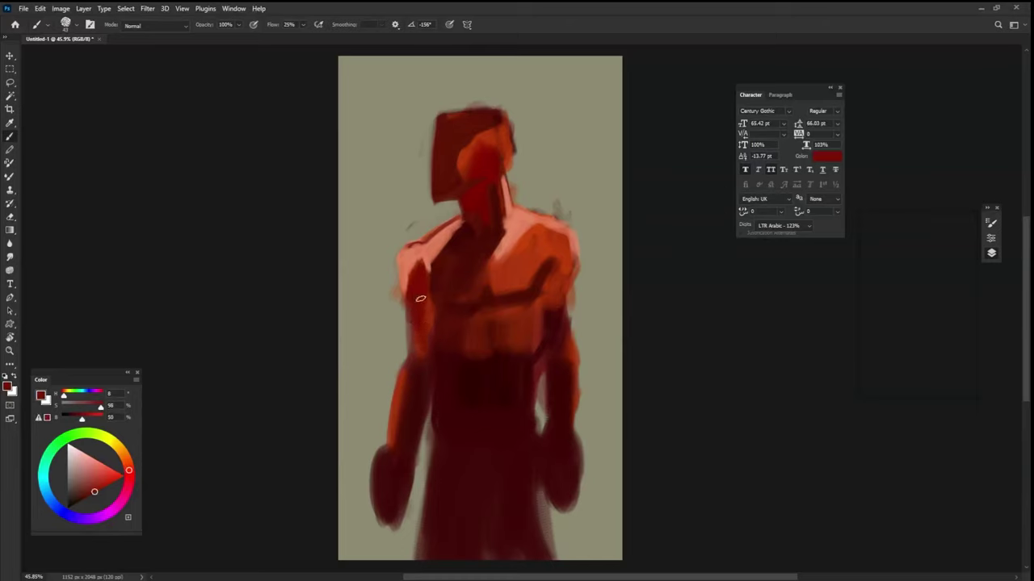
alt+click(410, 268)
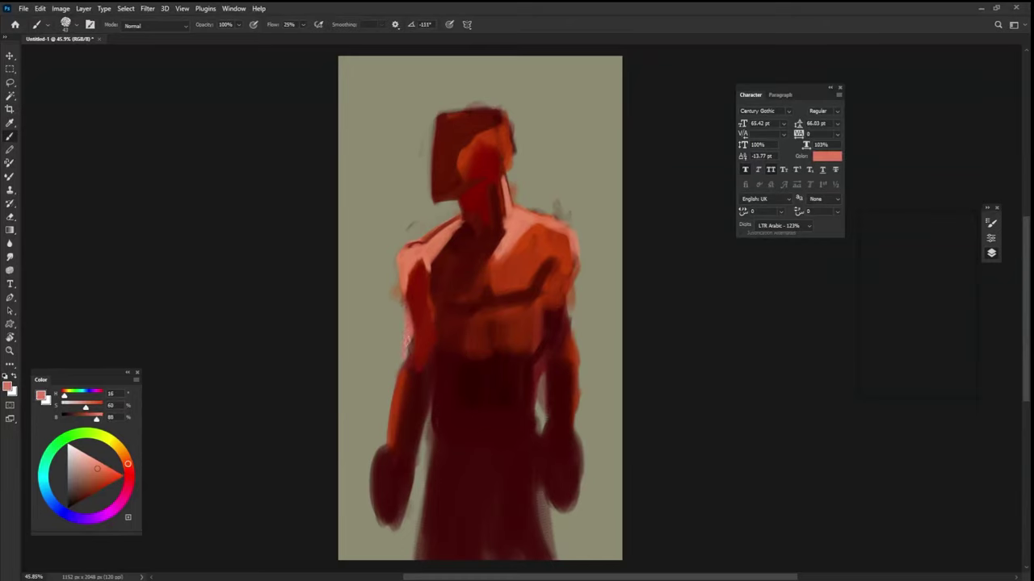
drag(407, 342, 411, 347)
drag(439, 301, 433, 315)
alt+click(442, 286)
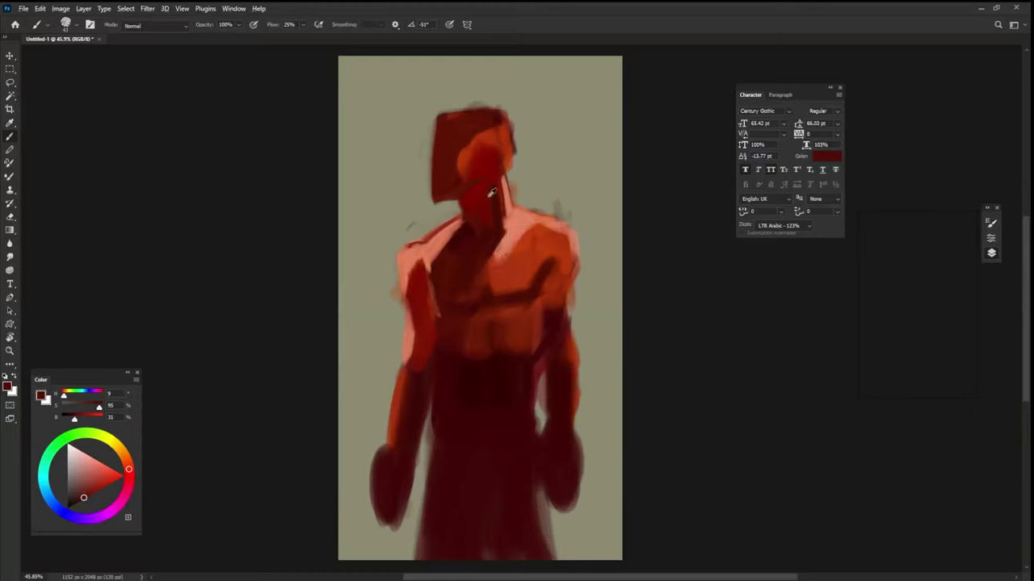
Paint sampled red over the orange chest and right-hand shoulder with a larger brush.
alt+click(478, 195)
alt+right_click(442, 301)
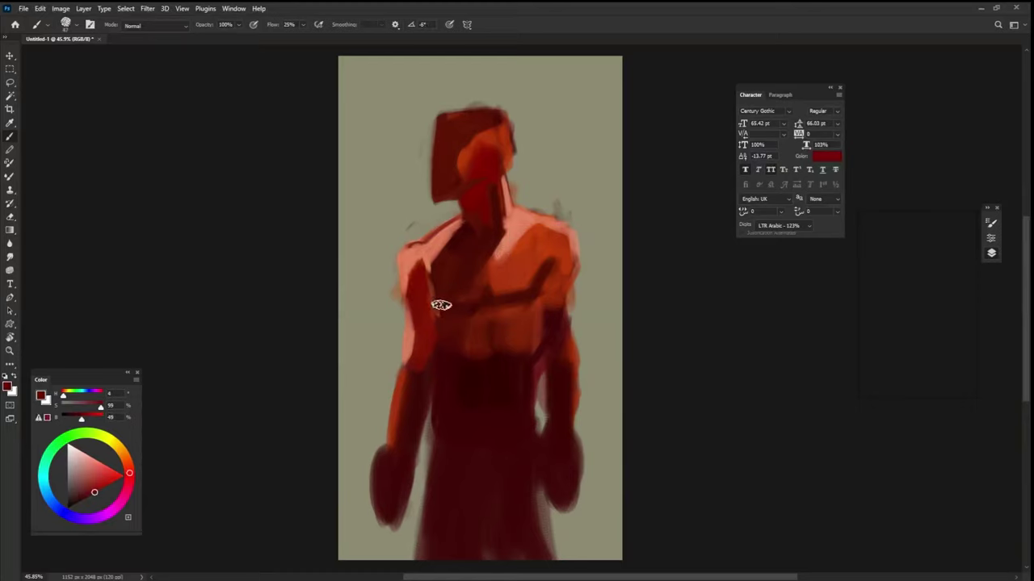
mouse_move(441, 304)
mouse_down()
mouse_move(466, 291)
mouse_move(517, 293)
mouse_move(547, 272)
mouse_move(492, 272)
mouse_move(505, 228)
mouse_move(535, 232)
mouse_move(571, 277)
mouse_move(544, 283)
mouse_move(558, 304)
mouse_up()
alt+click(514, 269)
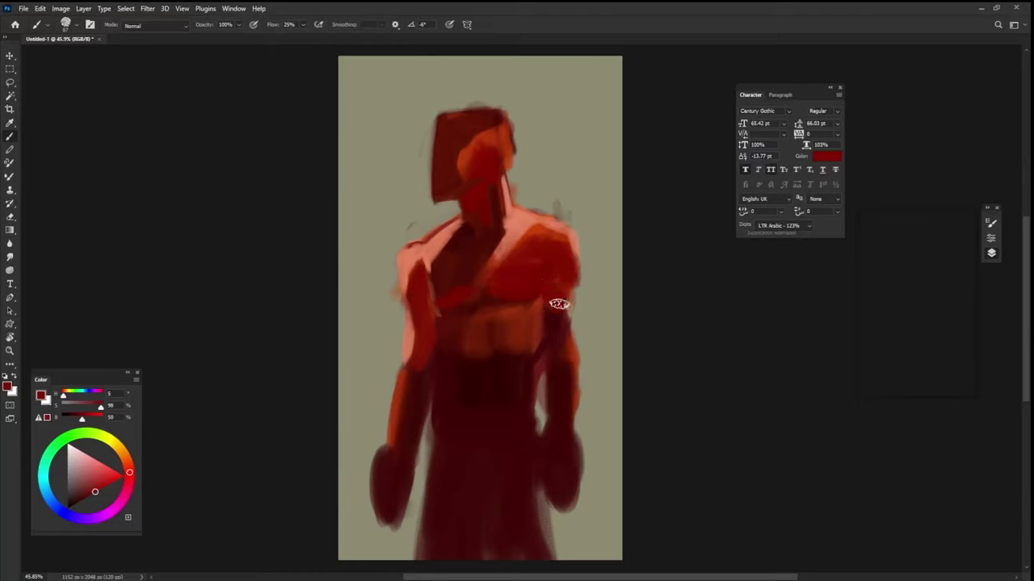
Paint a salmon highlight along the upper edge of the right-hand chest out to the shoulder.
alt+right_click(564, 237)
alt+click(520, 224)
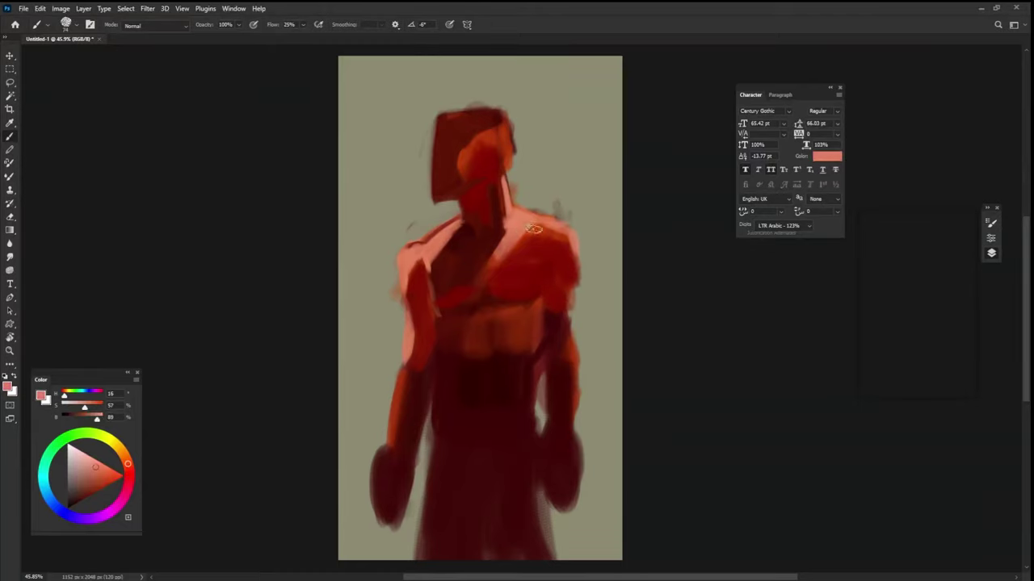
mouse_move(521, 228)
mouse_down()
mouse_move(557, 234)
mouse_move(565, 216)
mouse_move(561, 240)
mouse_move(570, 247)
mouse_up()
Shape the lower chest edge where the pectorals meet with sampled dark red and red at 99% opacity.
key(9)
key(9)
alt+click(487, 291)
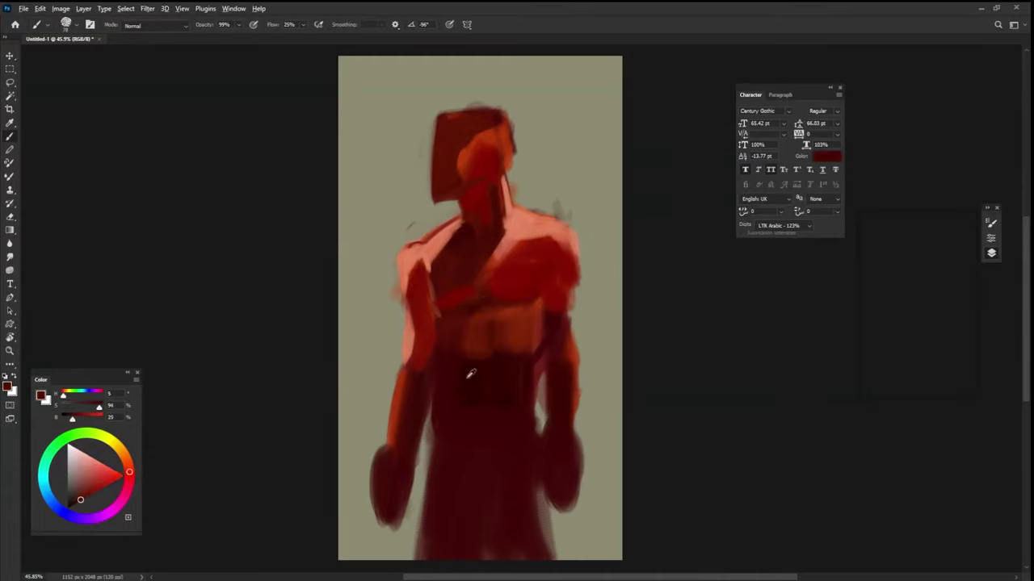
alt+click(473, 296)
mouse_move(476, 305)
mouse_down()
mouse_move(476, 293)
mouse_move(487, 304)
mouse_up()
key(shift+Left)
key(shift+Left)
key(shift+Left)
alt+right_click(529, 281)
alt+click(503, 277)
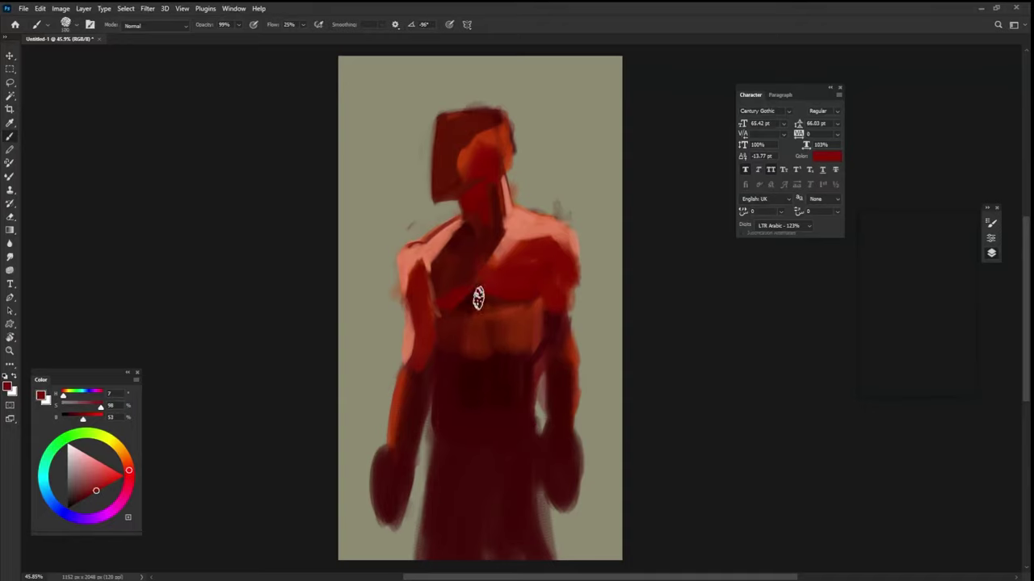
Deepen the upper chest shadow with dark red and define a dark wedge between and below the pectorals.
alt+click(477, 292)
alt+click(485, 260)
drag(439, 287, 447, 249)
alt+right_click(513, 227)
alt+click(496, 281)
alt+right_click(504, 268)
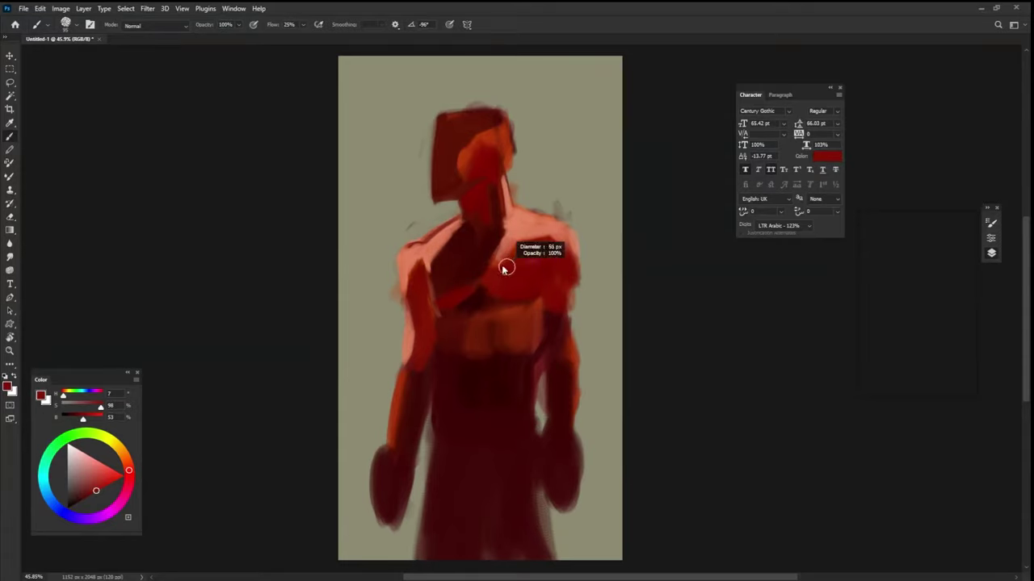
alt+click(451, 298)
alt+right_click(456, 288)
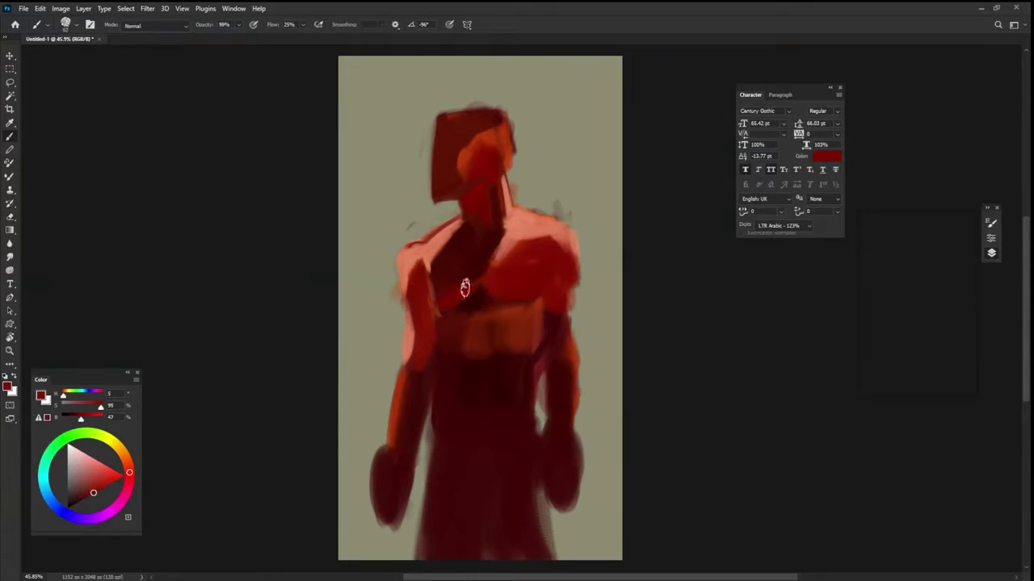
alt+click(475, 296)
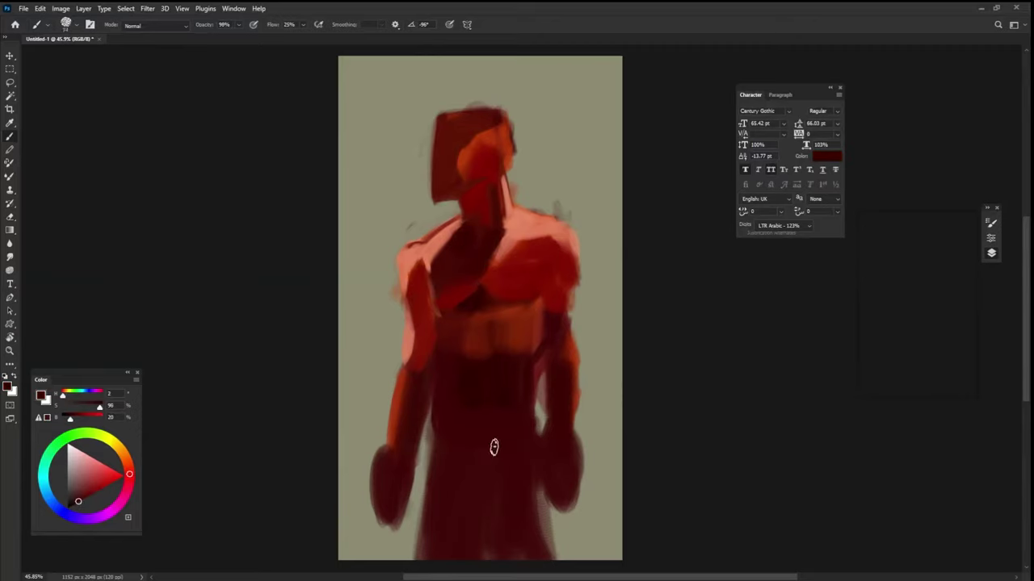
Refine the left-hand pectoral toward the armpit with sampled dark red and red.
alt+click(460, 252)
drag(442, 289, 432, 299)
alt+click(450, 306)
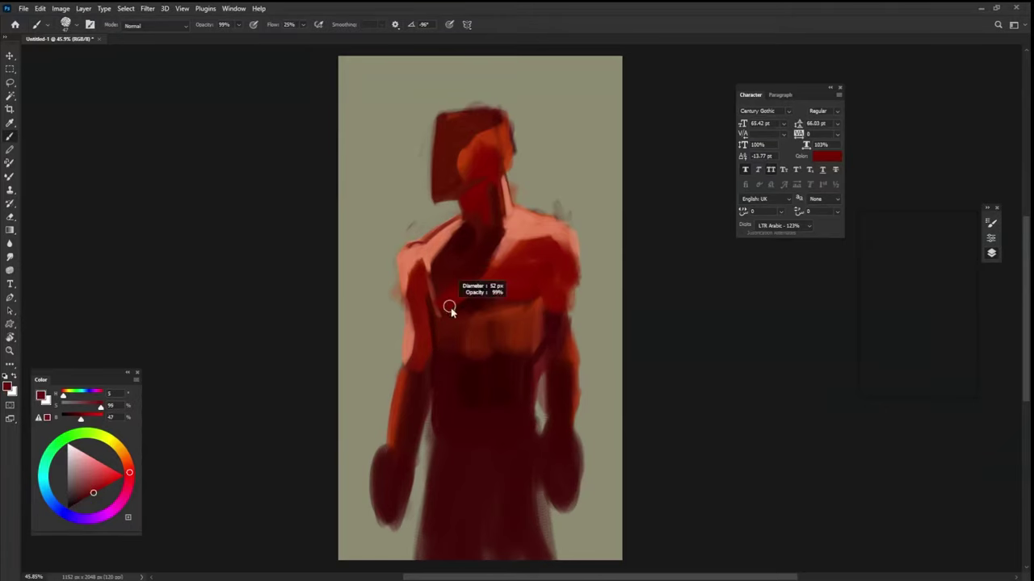
Paint a dark red contour down the left-hand side of the torso at 100% opacity.
key(0)
alt+click(445, 328)
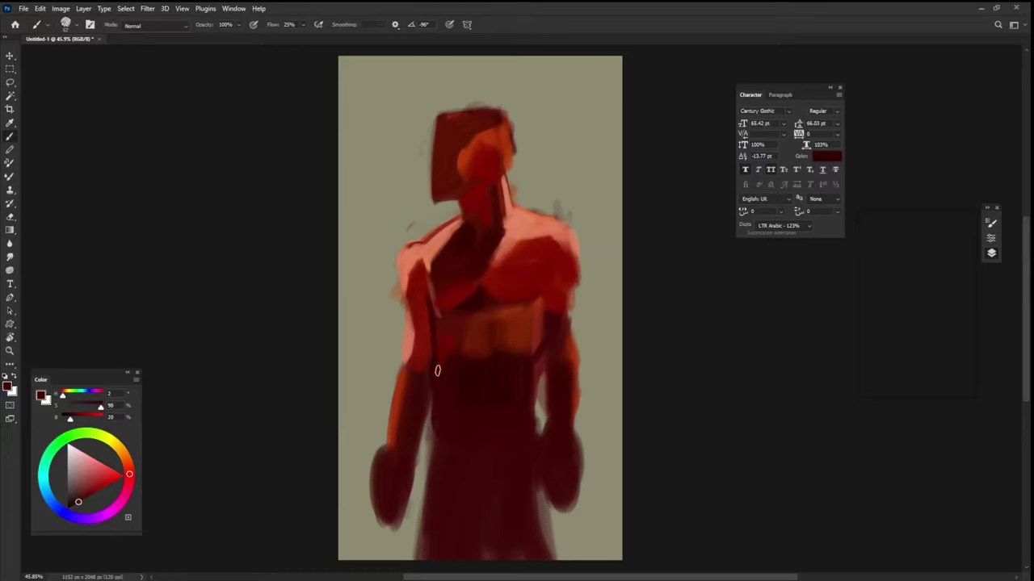
drag(438, 386, 429, 492)
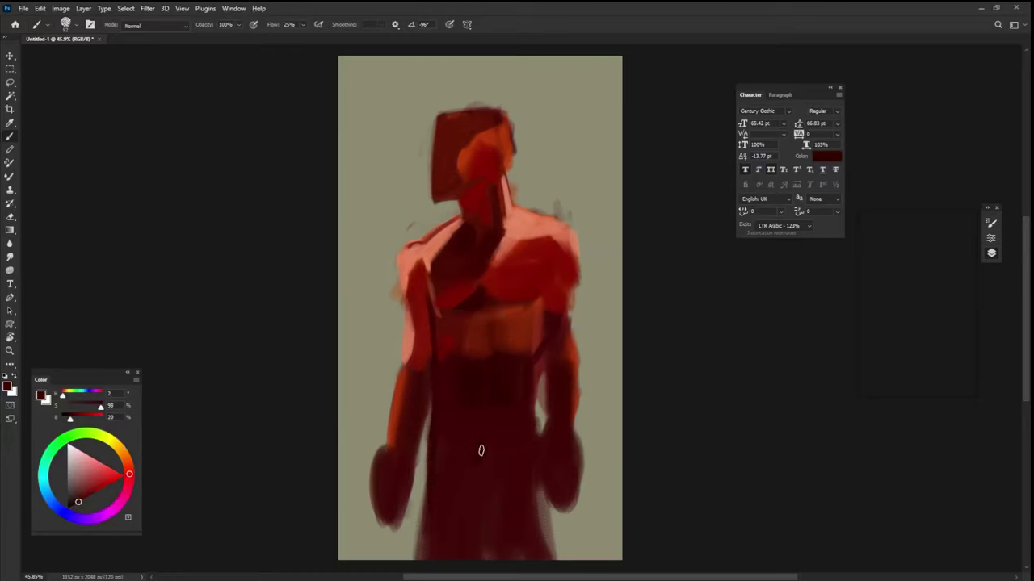
Darken the centre of the abdomen with deep red and cover the left-hand orange rib area with sampled red.
alt+click(473, 362)
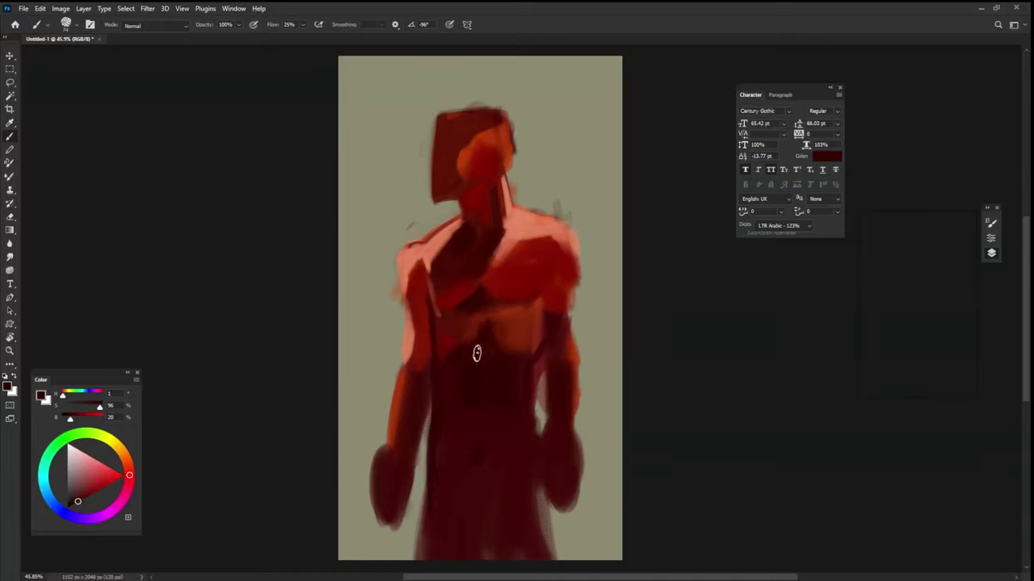
drag(485, 306, 503, 316)
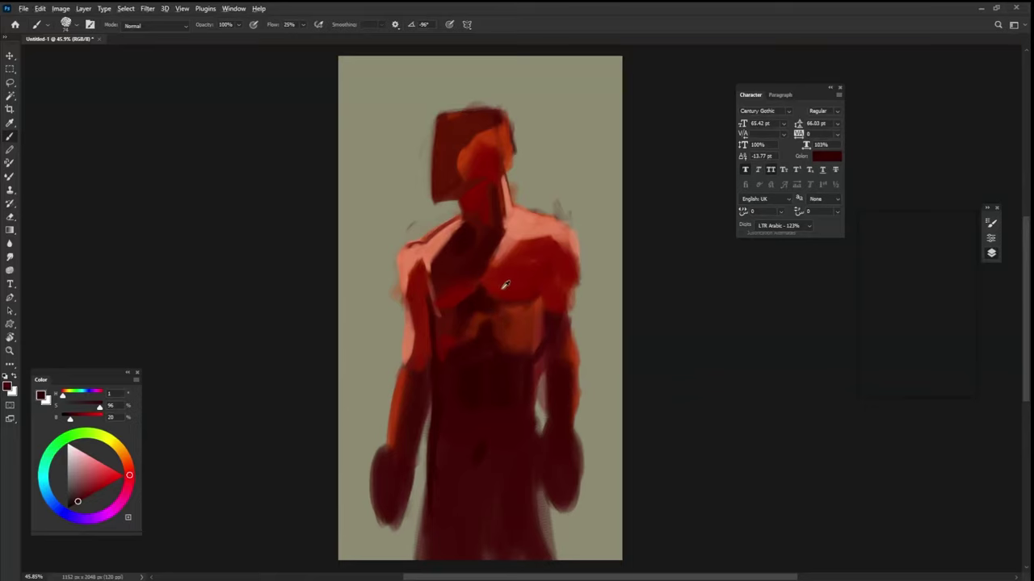
alt+click(504, 288)
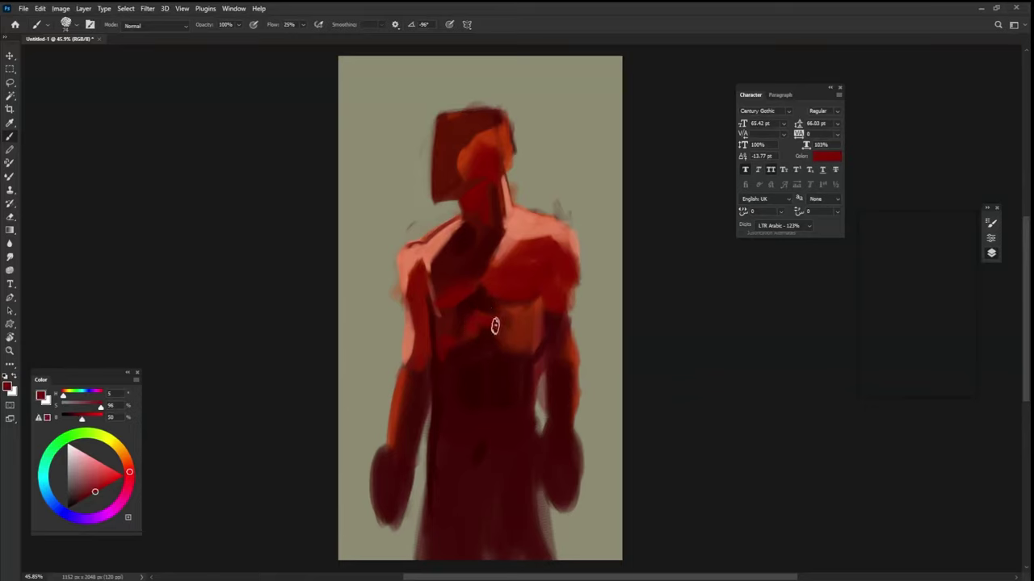
Paint dark red shadows along the rib cage's lower edge and beneath the right-hand pectoral.
alt+click(499, 343)
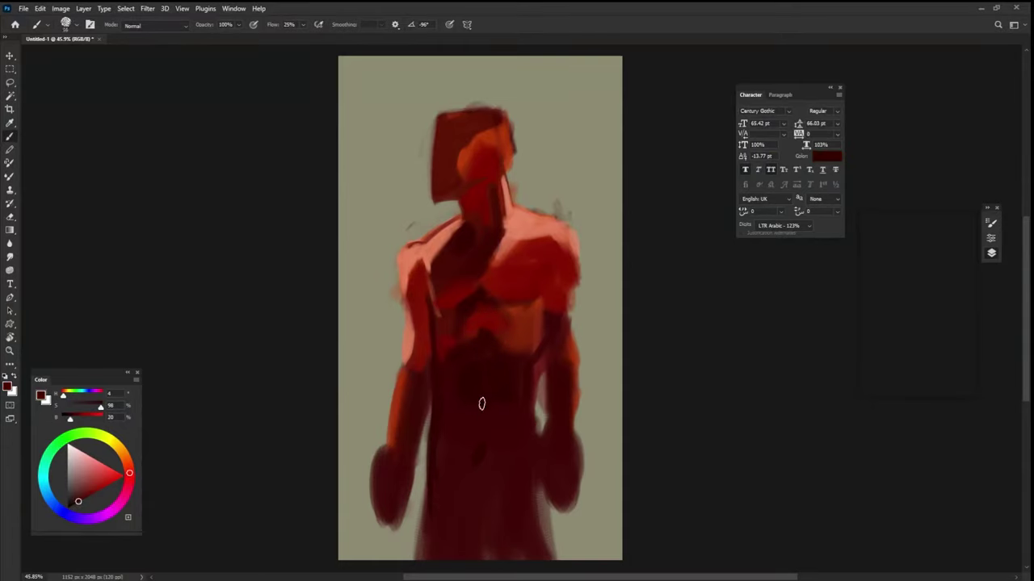
alt+click(477, 293)
alt+right_click(509, 308)
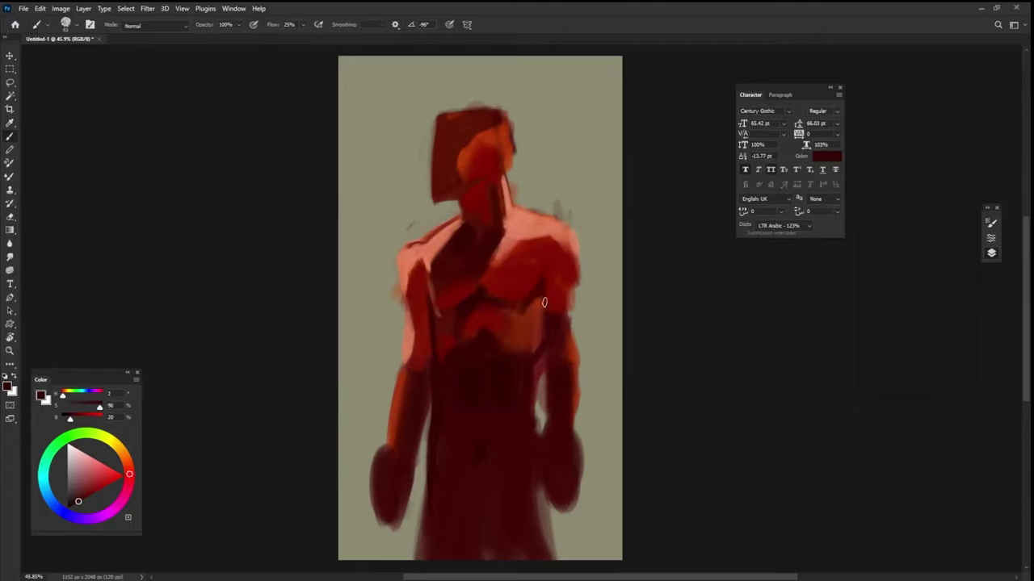
Paint a red edge around the outside and top of the left-hand shoulder at slightly reduced opacity.
alt+click(428, 300)
key(9)
key(3)
alt+click(417, 267)
alt+right_click(421, 265)
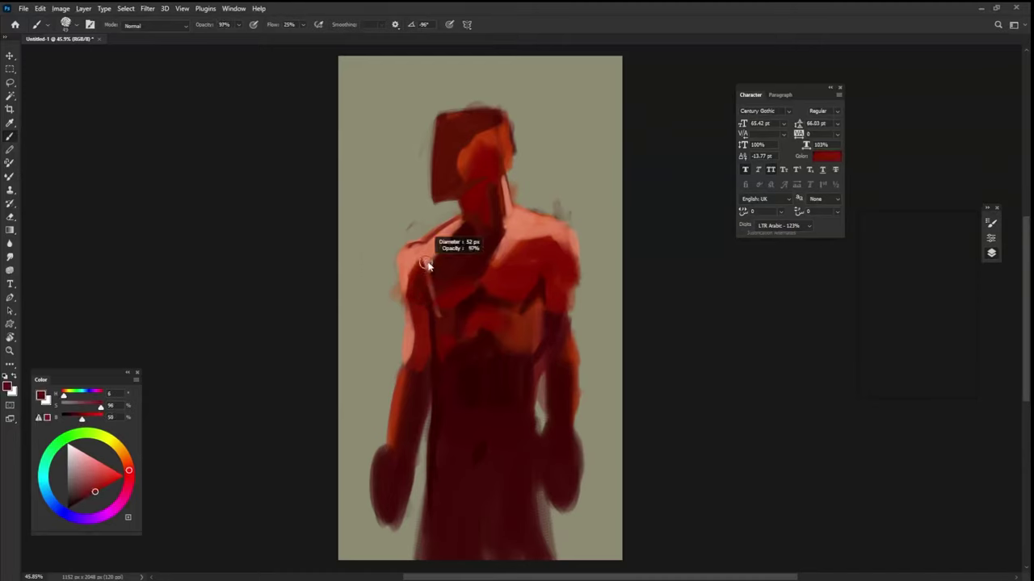
mouse_move(420, 266)
mouse_down()
mouse_move(404, 295)
mouse_move(396, 258)
mouse_move(402, 270)
mouse_move(426, 228)
mouse_up()
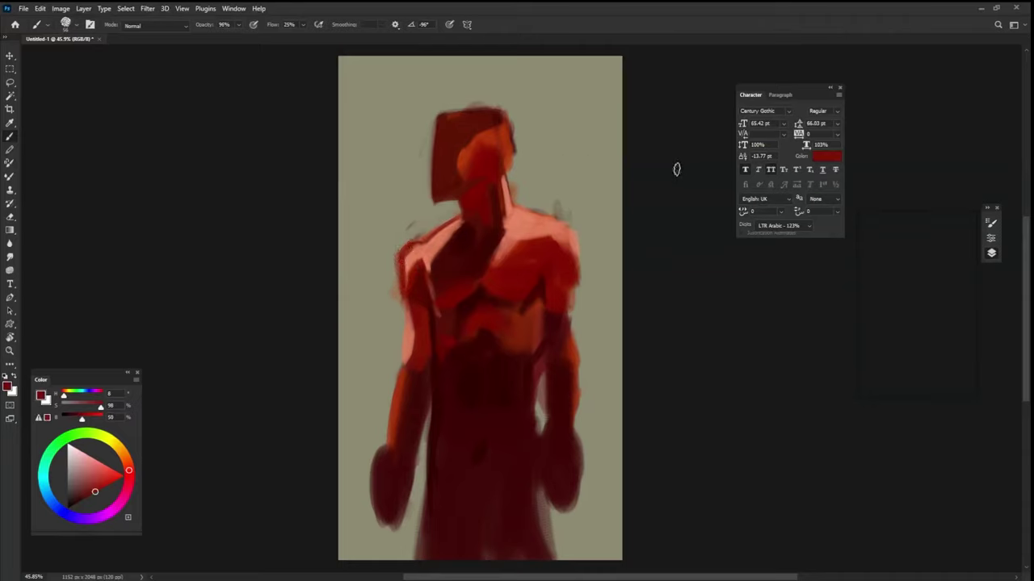
Extend the salmon highlight across the right-hand shoulder and paint a pale pink rim light down the outer arm to the hand.
alt+click(544, 229)
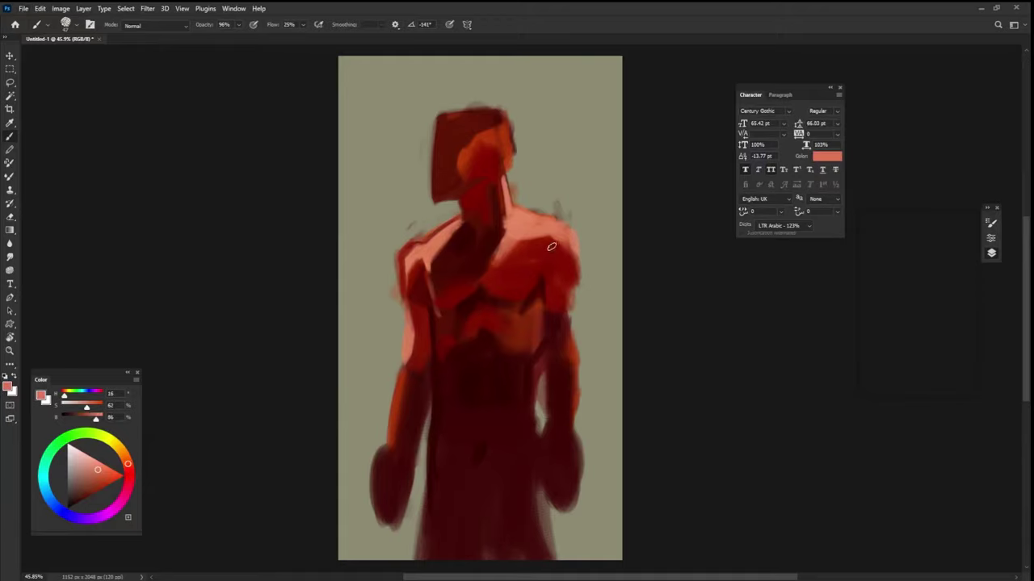
mouse_move(552, 247)
mouse_down()
mouse_move(543, 246)
mouse_move(558, 254)
mouse_move(510, 251)
mouse_move(527, 236)
mouse_up()
alt+click(562, 247)
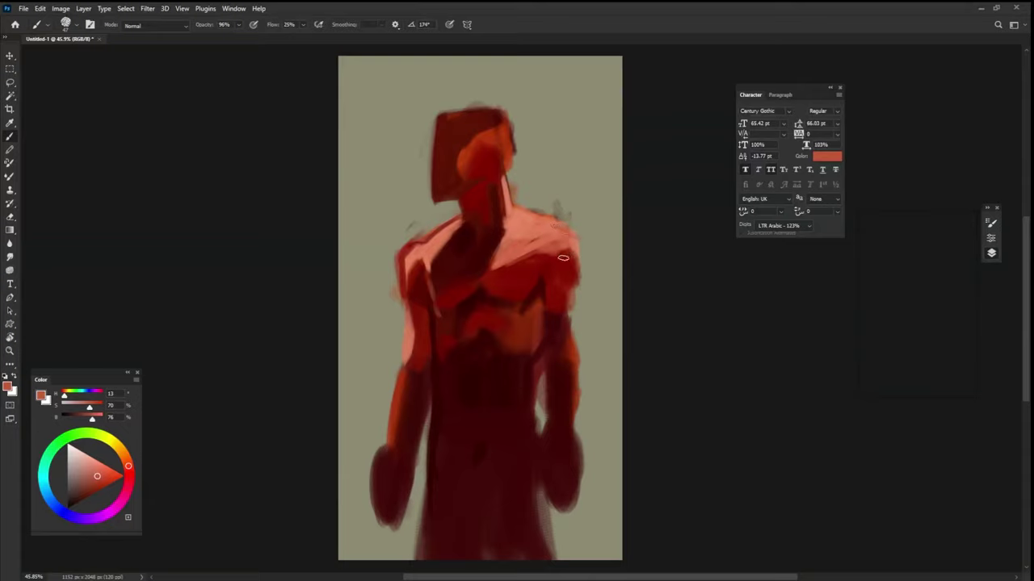
click(81, 451)
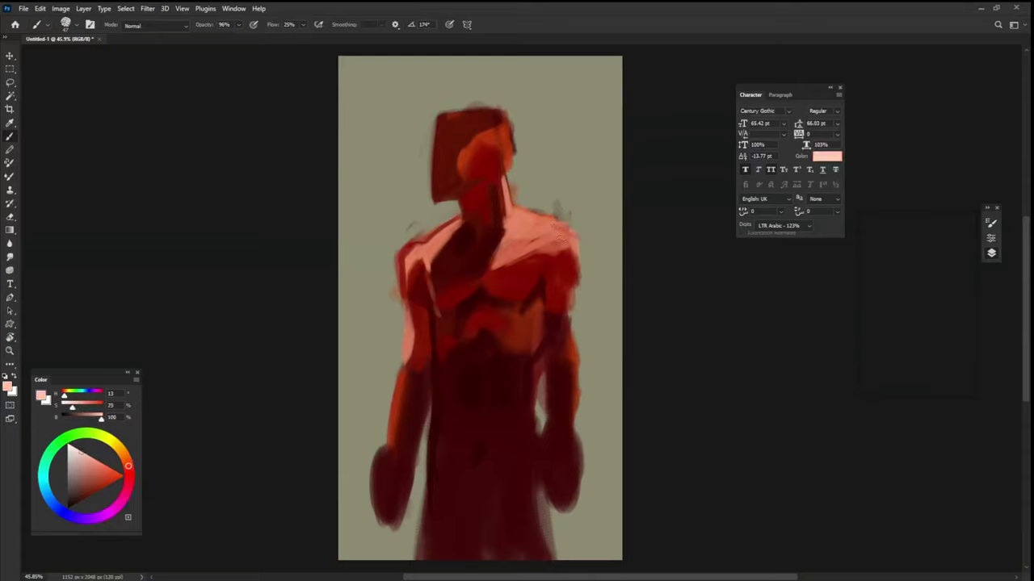
mouse_move(569, 234)
mouse_down()
mouse_move(590, 270)
mouse_move(580, 246)
mouse_move(588, 365)
mouse_move(560, 486)
mouse_up()
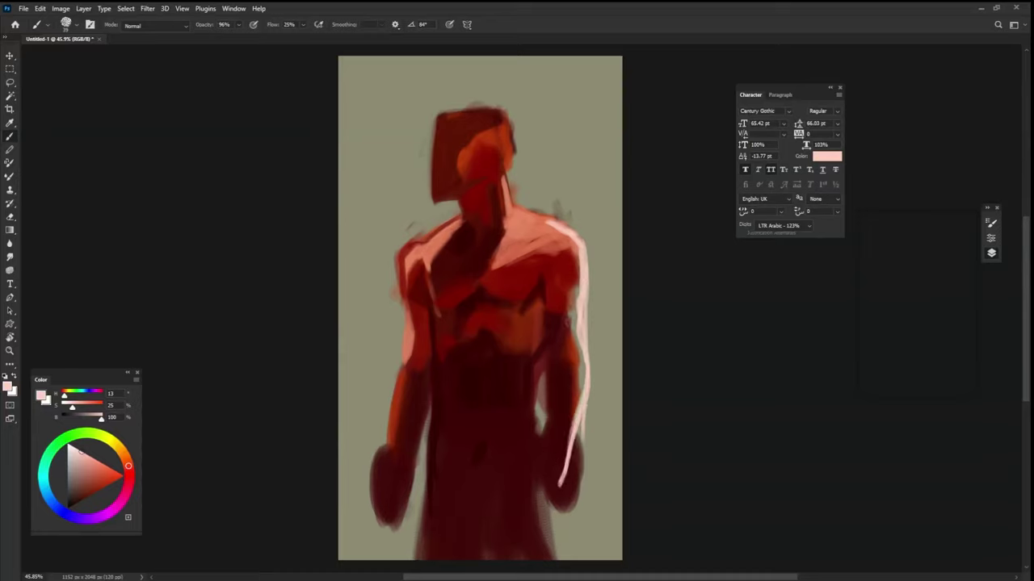
Shade the right-hand shoulder below the salmon highlight with sampled dark red.
alt+click(564, 323)
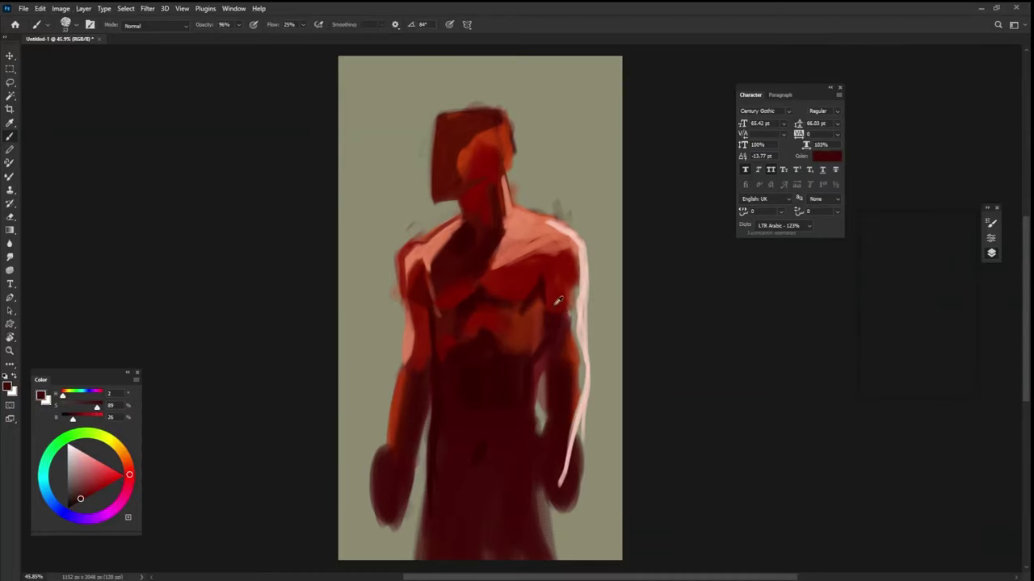
alt+click(542, 285)
drag(557, 279, 573, 295)
alt+click(557, 278)
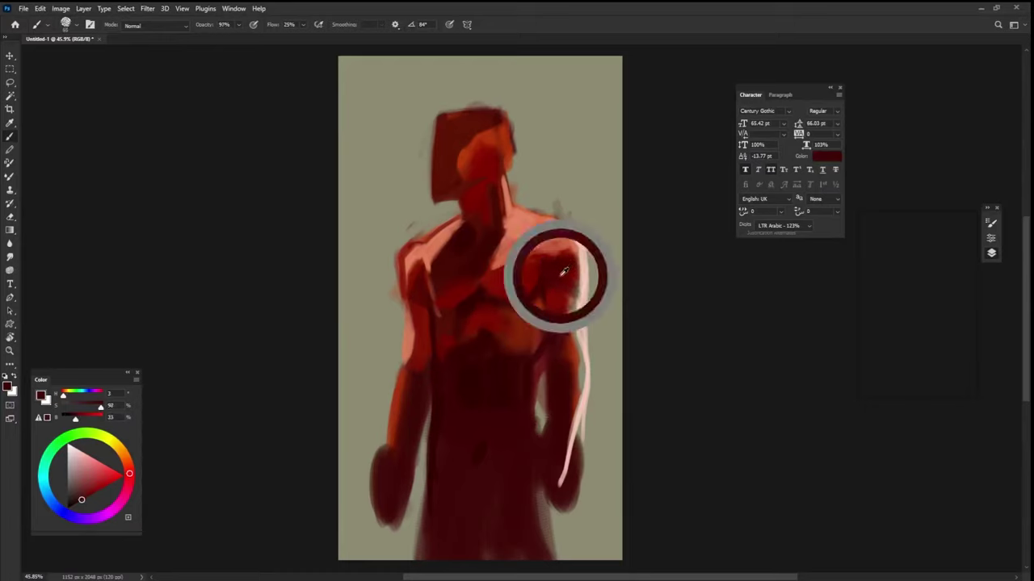
Paint the right-hand arm in sampled red inside the pale rim light, covering the orange strip.
alt+click(555, 302)
mouse_move(570, 323)
mouse_down()
mouse_move(573, 301)
mouse_move(569, 378)
mouse_move(573, 321)
mouse_up()
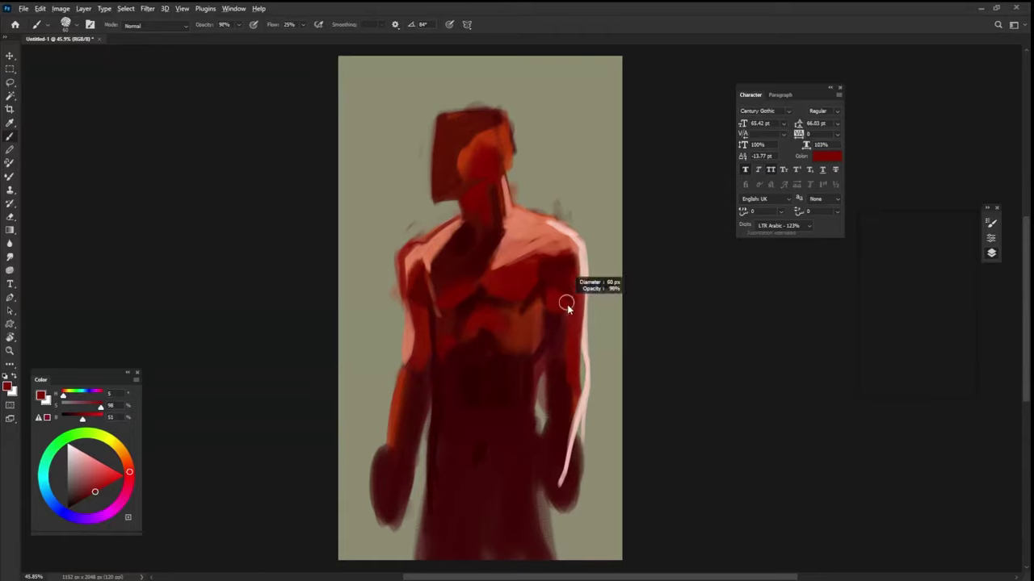
alt+click(554, 302)
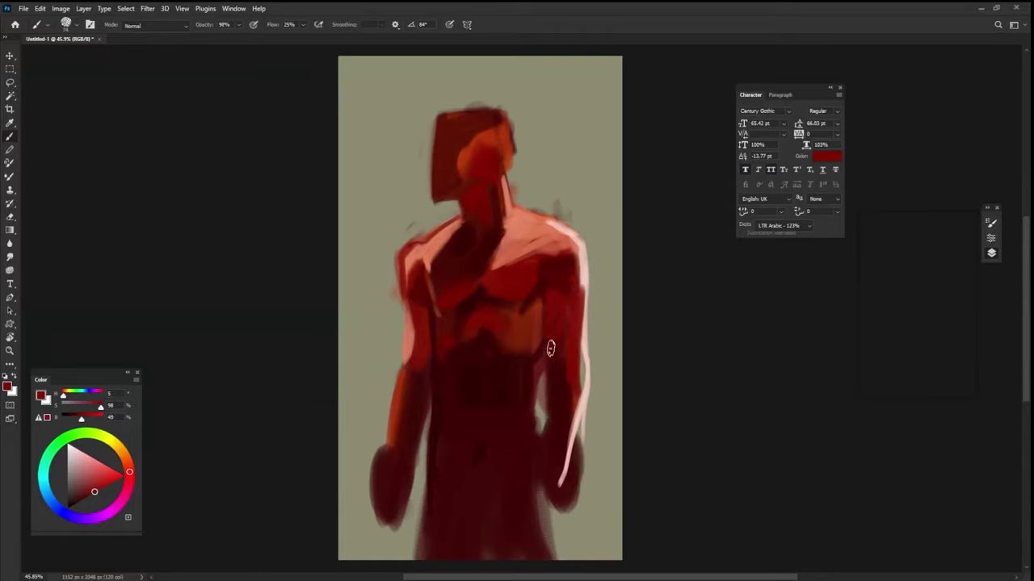
Shade the right-hand upper arm and elbow with dark reds sampled from the arm and shoulder.
alt+click(556, 361)
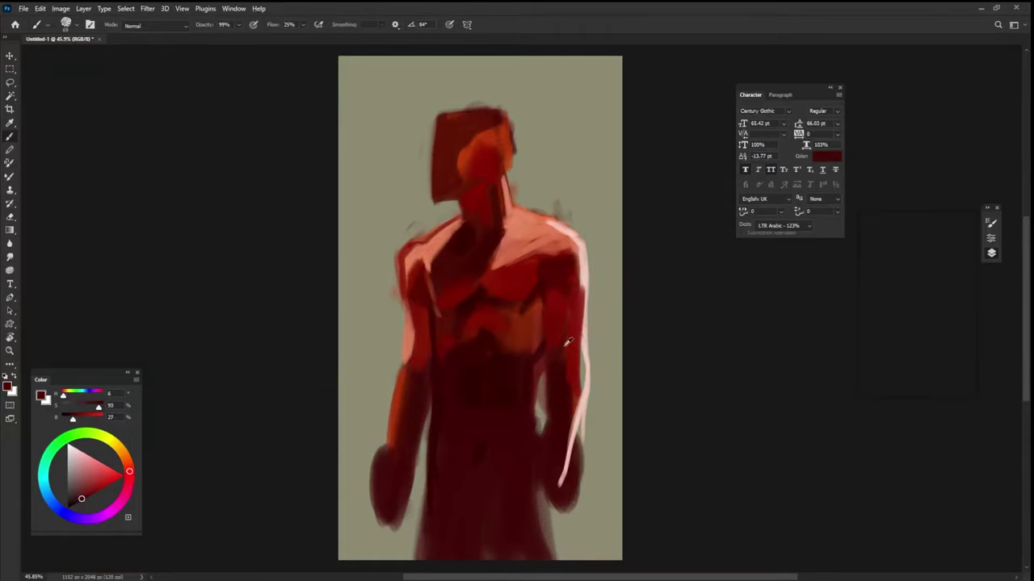
alt+click(563, 343)
alt+click(556, 291)
alt+click(567, 273)
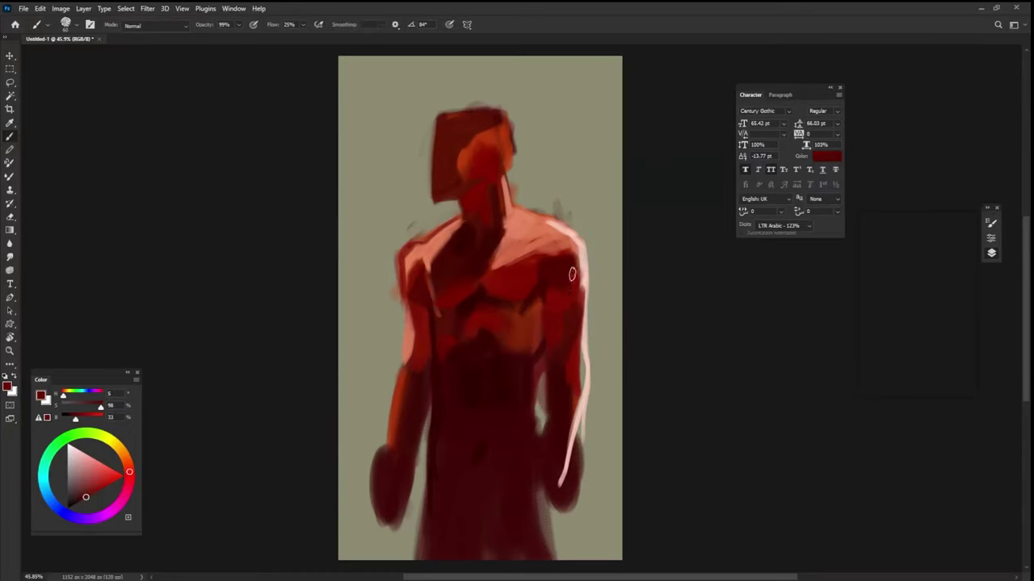
alt+click(561, 313)
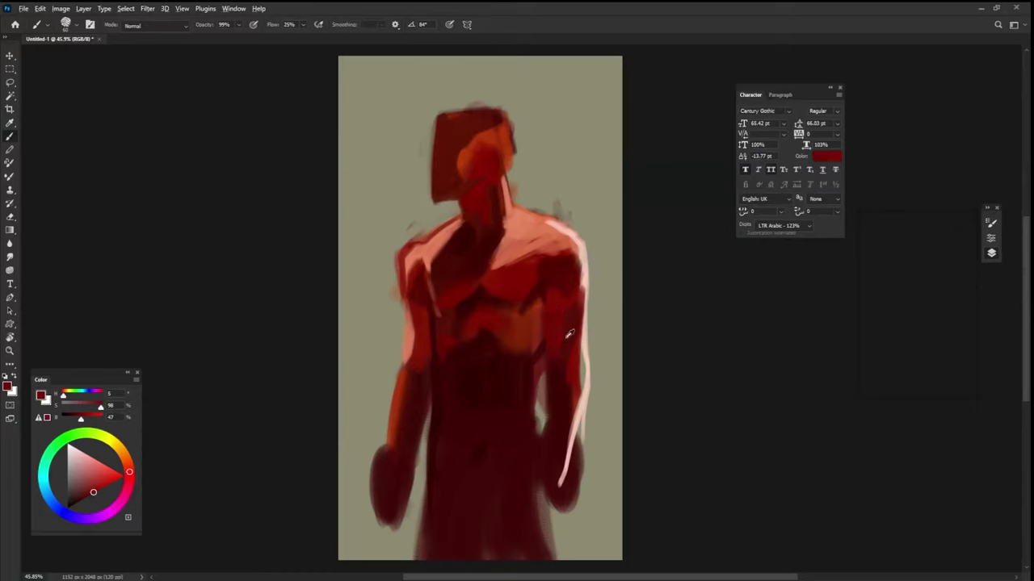
alt+click(568, 335)
Paint a sampled pale pink rim light down the right-hand side of the waist and darken the waistline in deep red.
alt+click(587, 332)
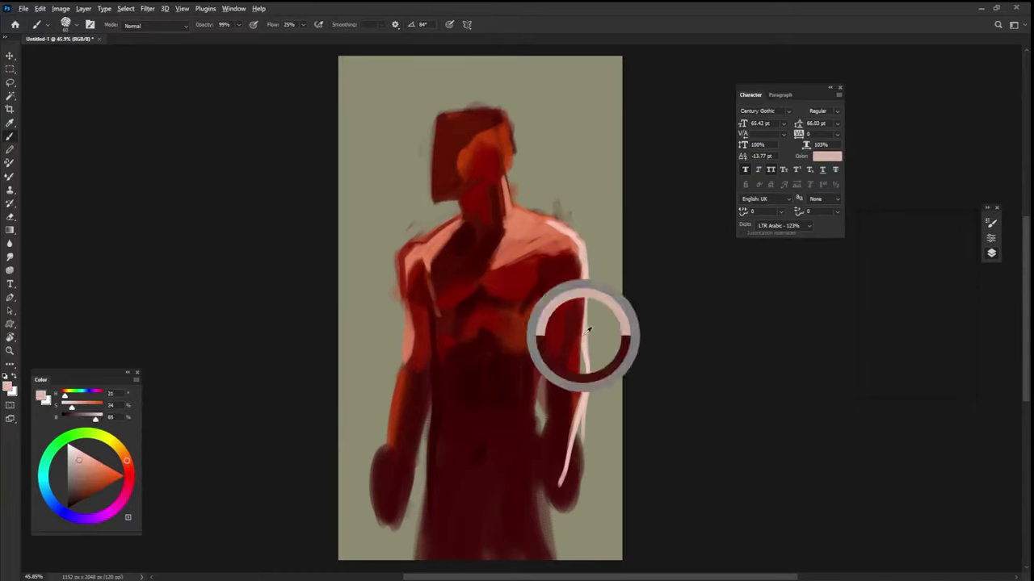
alt+right_click(540, 361)
drag(528, 367, 537, 435)
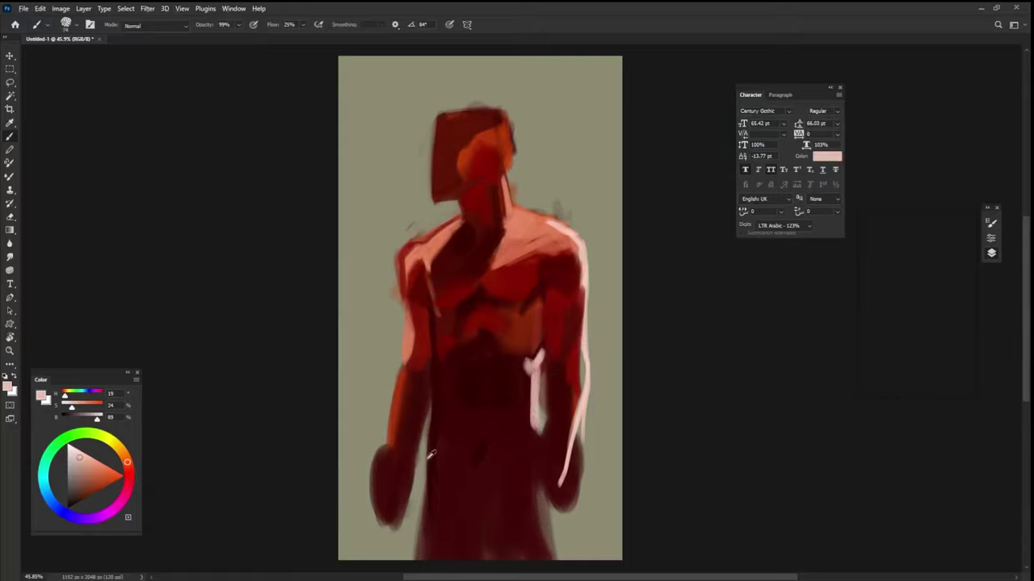
alt+click(451, 432)
drag(447, 432, 528, 431)
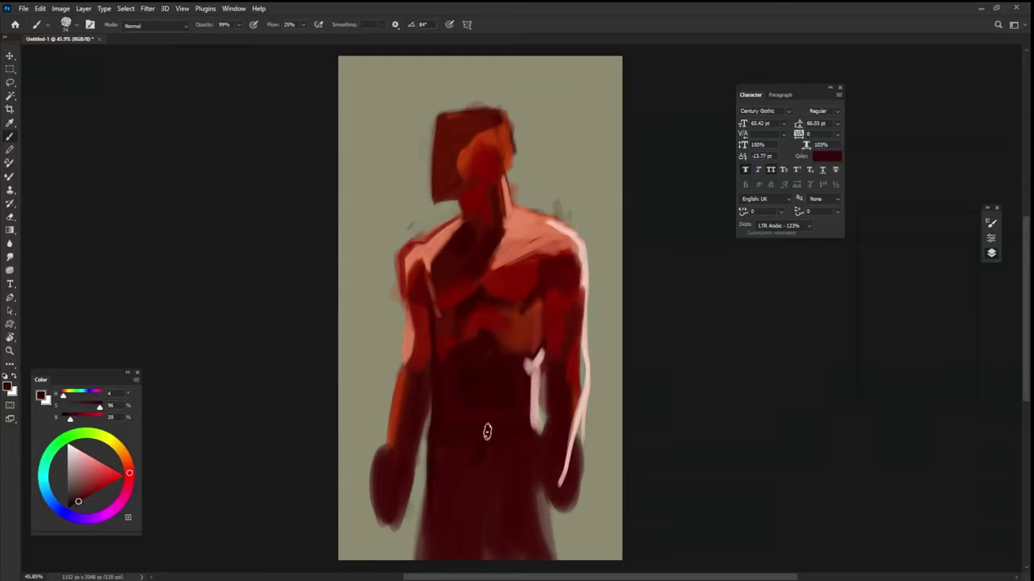
Build up the upper abdominal muscles with sampled reds and darker reds at 100% opacity.
alt+right_click(507, 349)
alt+click(487, 327)
alt+right_click(490, 371)
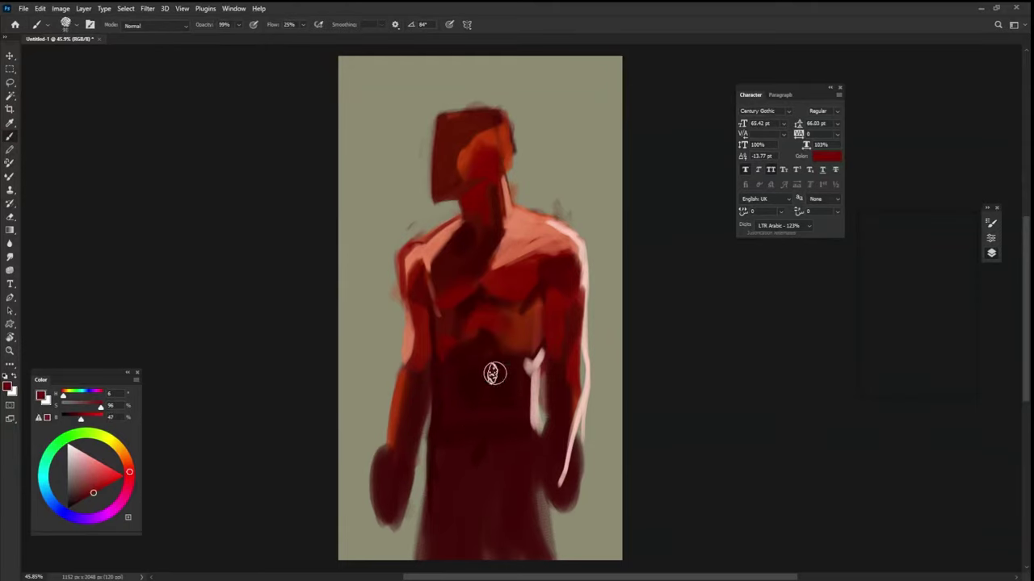
alt+click(449, 343)
key(0)
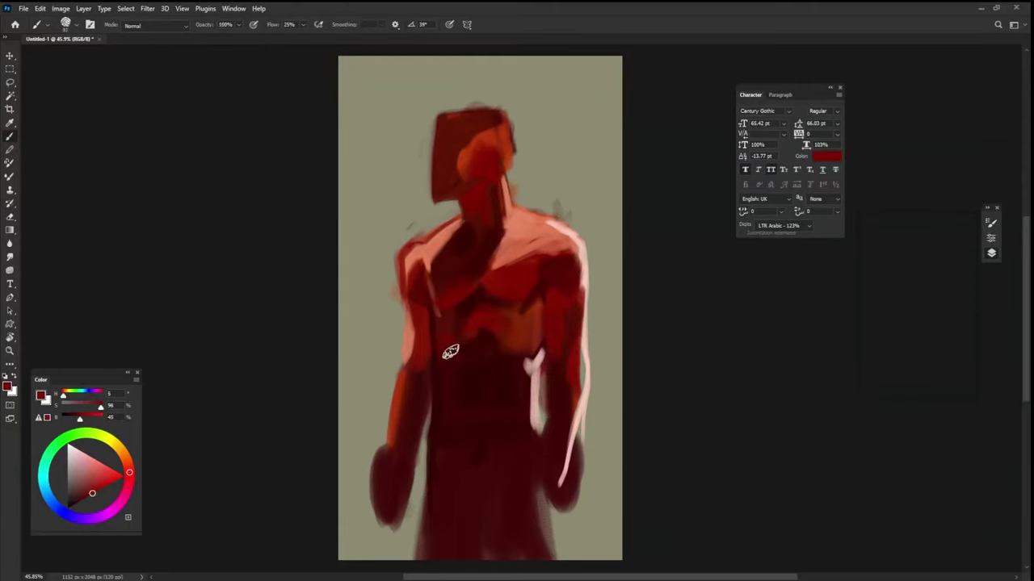
alt+click(492, 342)
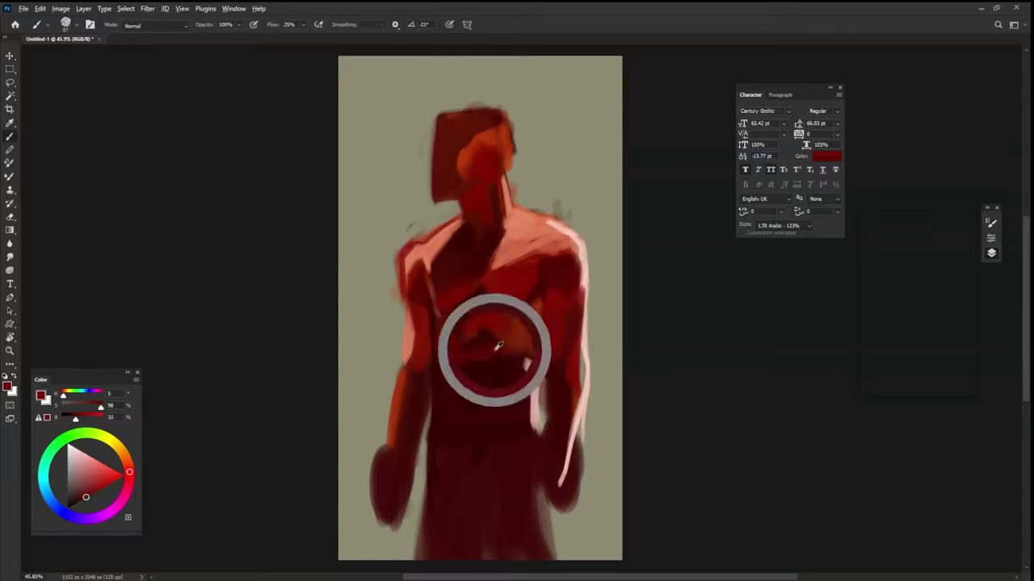
alt+click(493, 336)
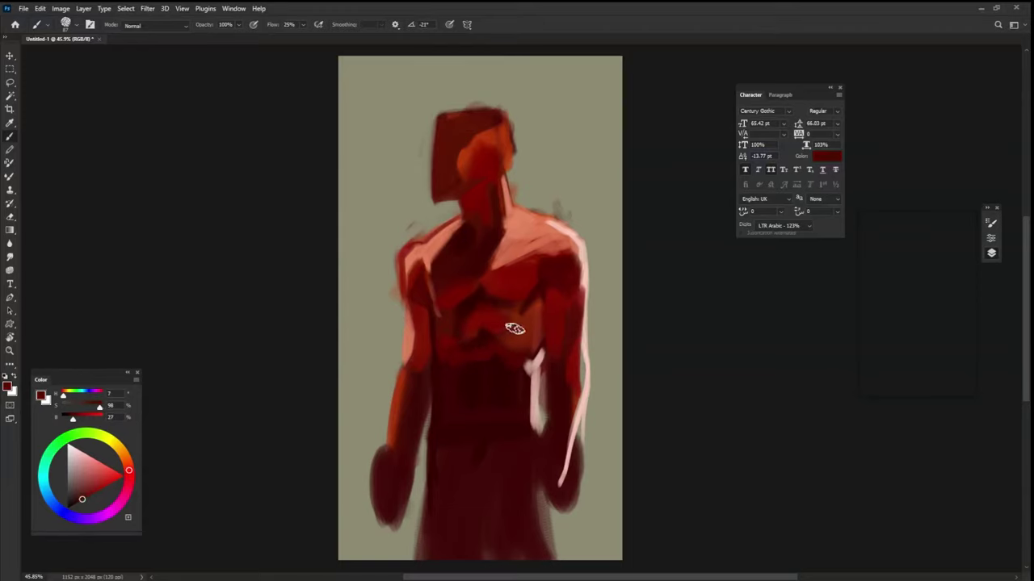
Deepen the shadows beneath the chest and between the upper abdominal muscles with sampled dark red.
alt+click(469, 321)
alt+click(472, 299)
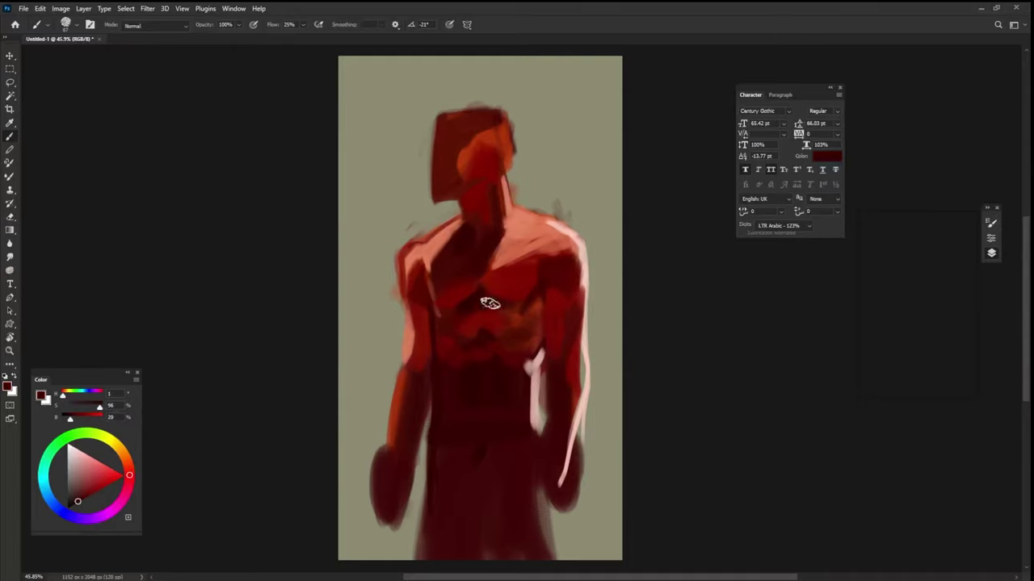
alt+click(485, 298)
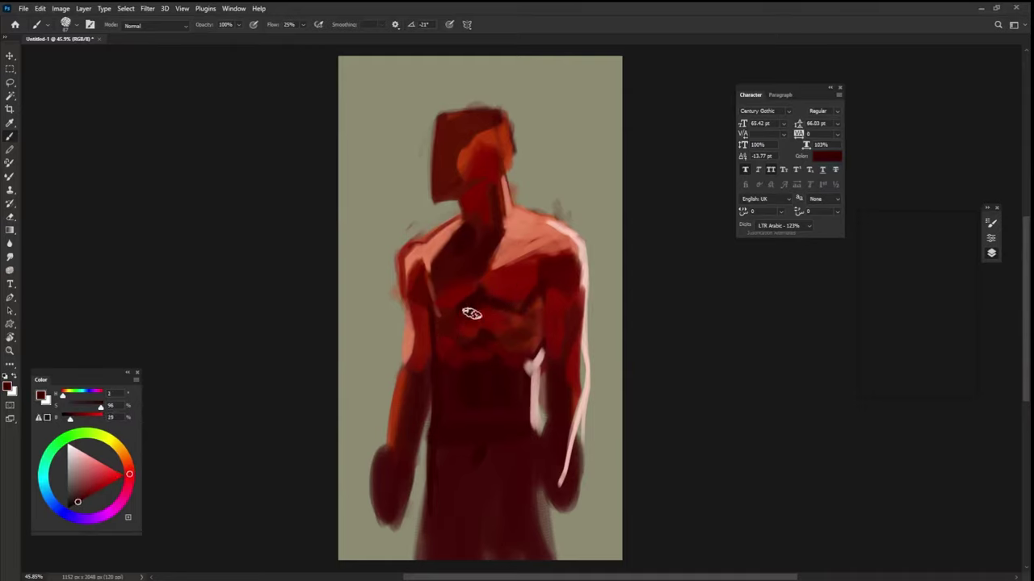
drag(481, 297, 507, 314)
Paint a muted red patch on the lower abdomen and shape it with sampled dark red.
alt+right_click(476, 350)
alt+click(468, 343)
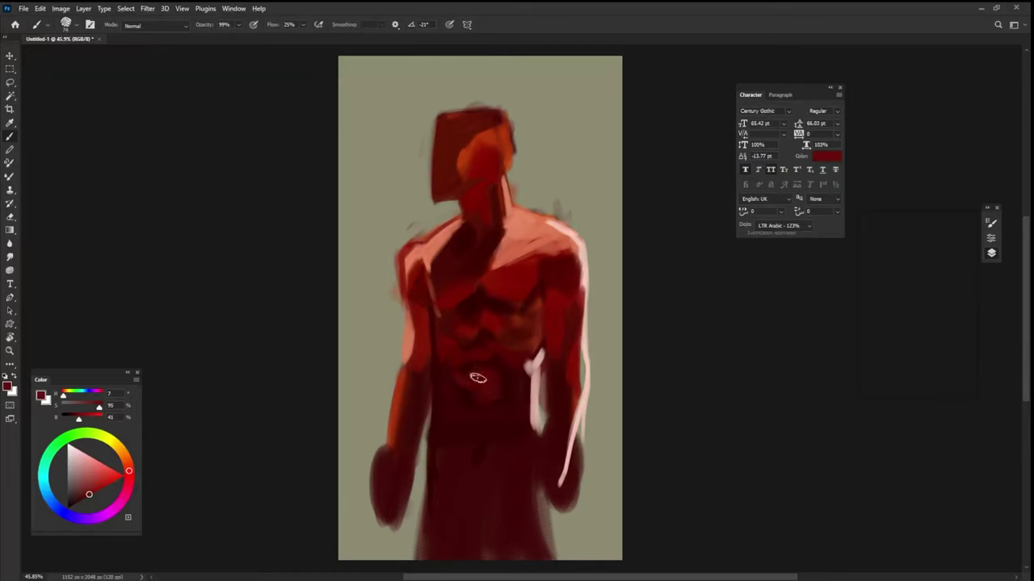
alt+click(500, 368)
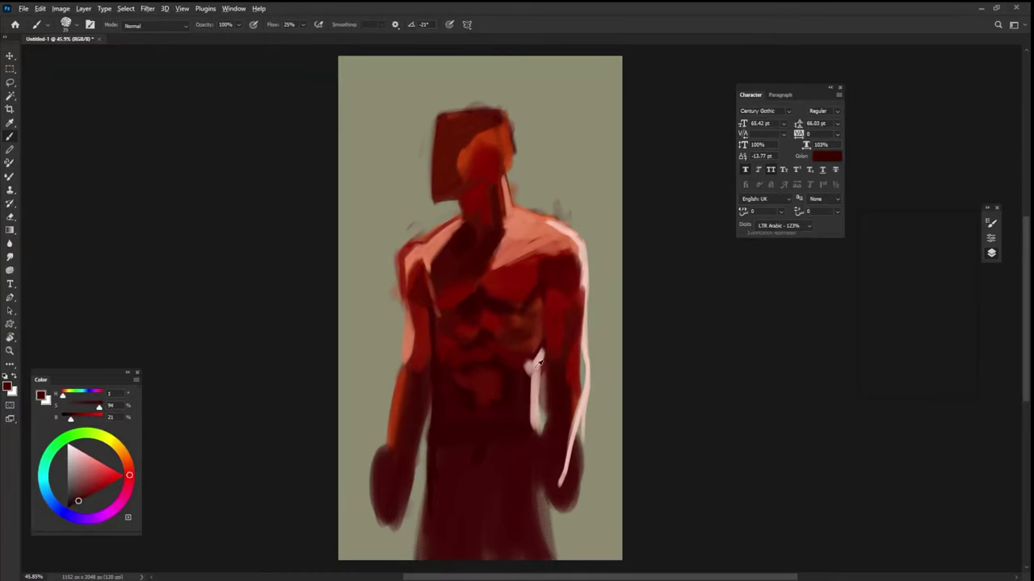
Paint a sampled pale pink rim light down the outer edge of the left-hand arm to the wrist.
alt+click(537, 368)
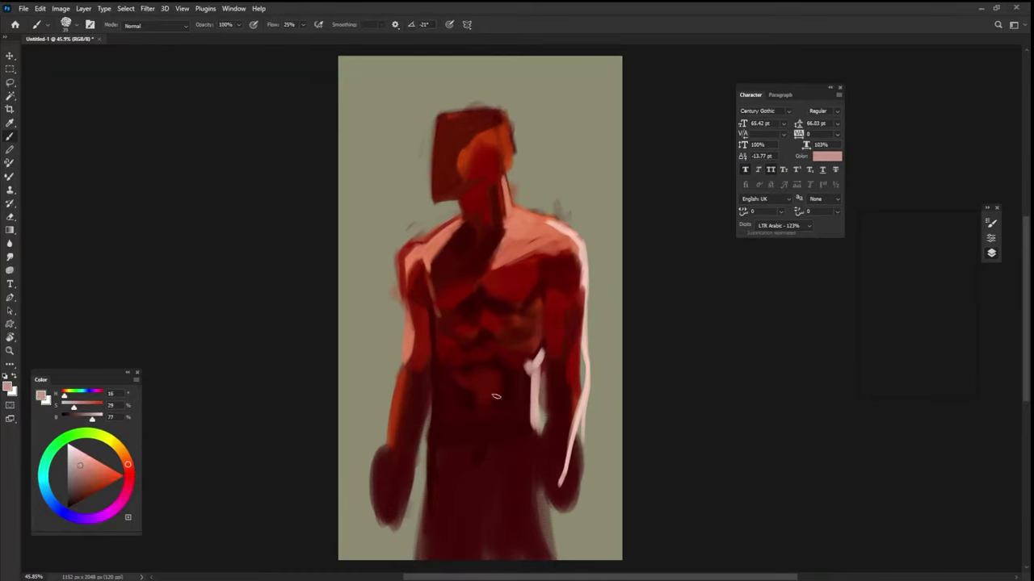
drag(399, 277, 404, 313)
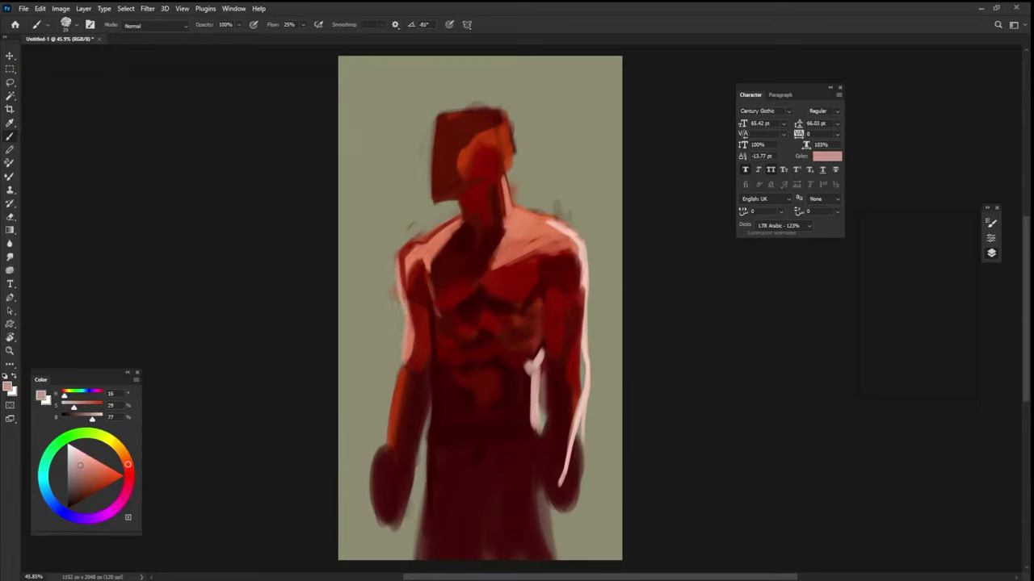
drag(392, 376, 377, 493)
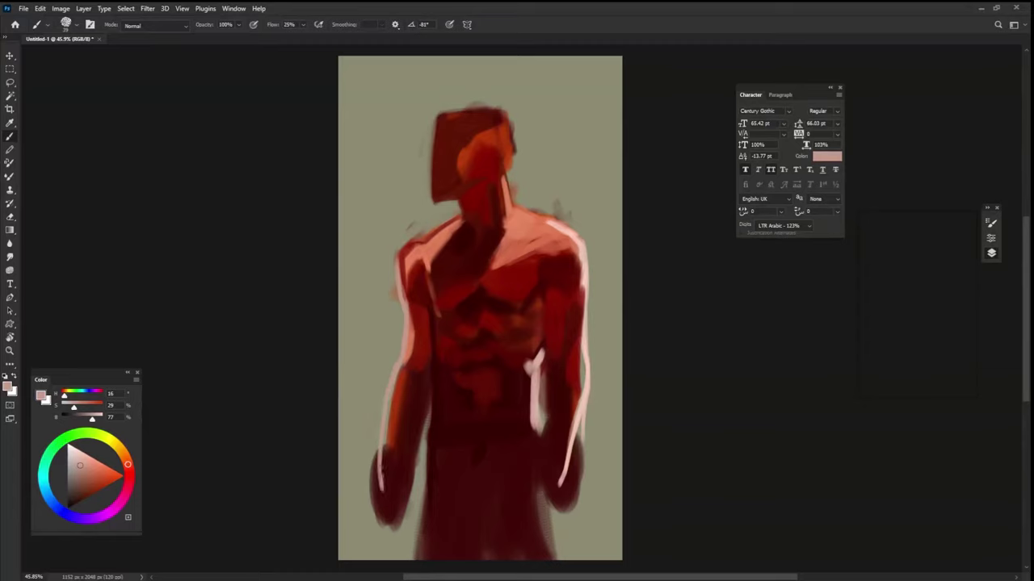
mouse_move(391, 396)
mouse_down()
mouse_move(383, 476)
mouse_move(408, 488)
mouse_up()
Reshape the left-hand wrist with sampled dark red and background green, and add a pale pink light along the inner forearm.
alt+click(468, 269)
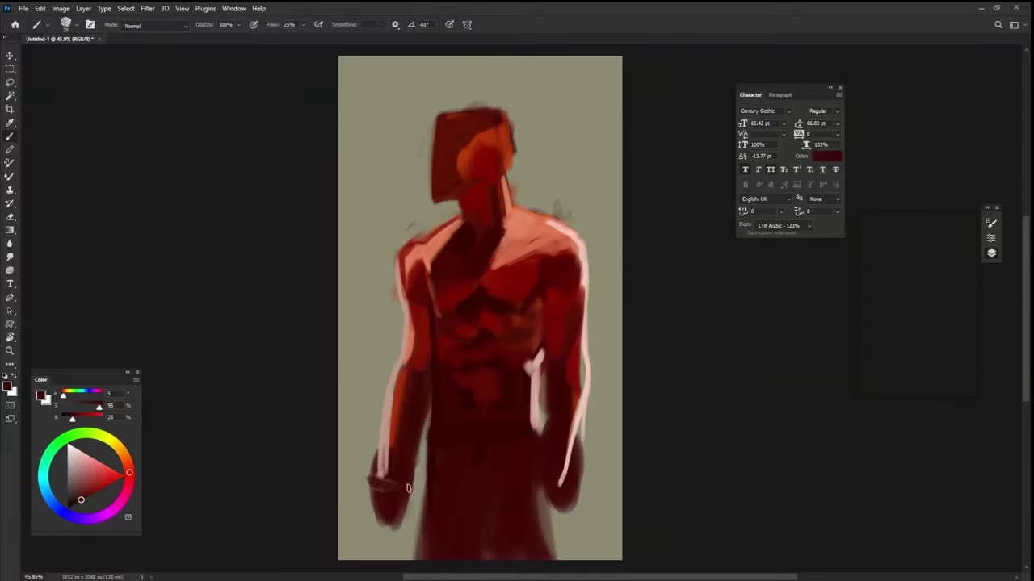
alt+click(389, 534)
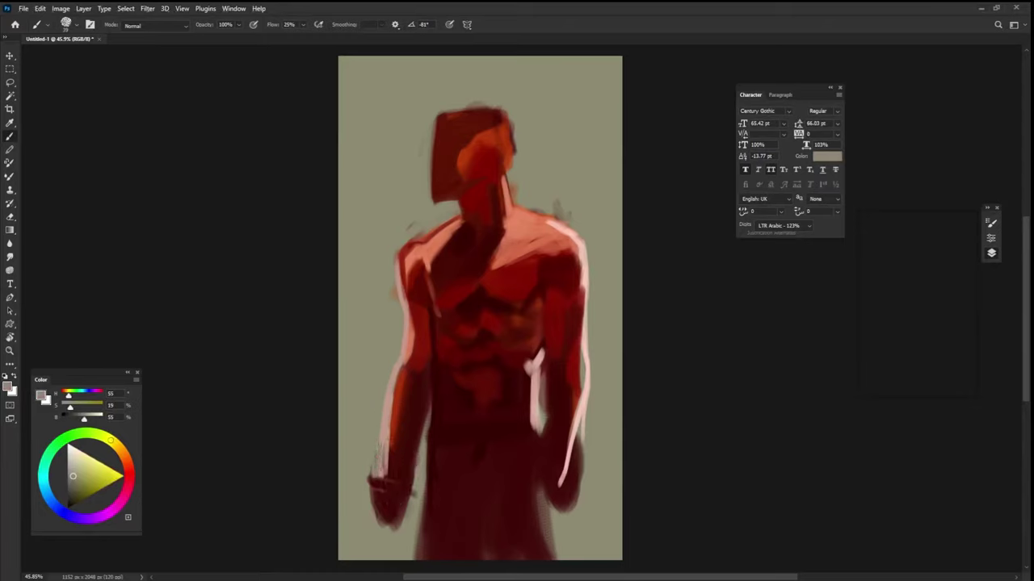
alt+click(539, 380)
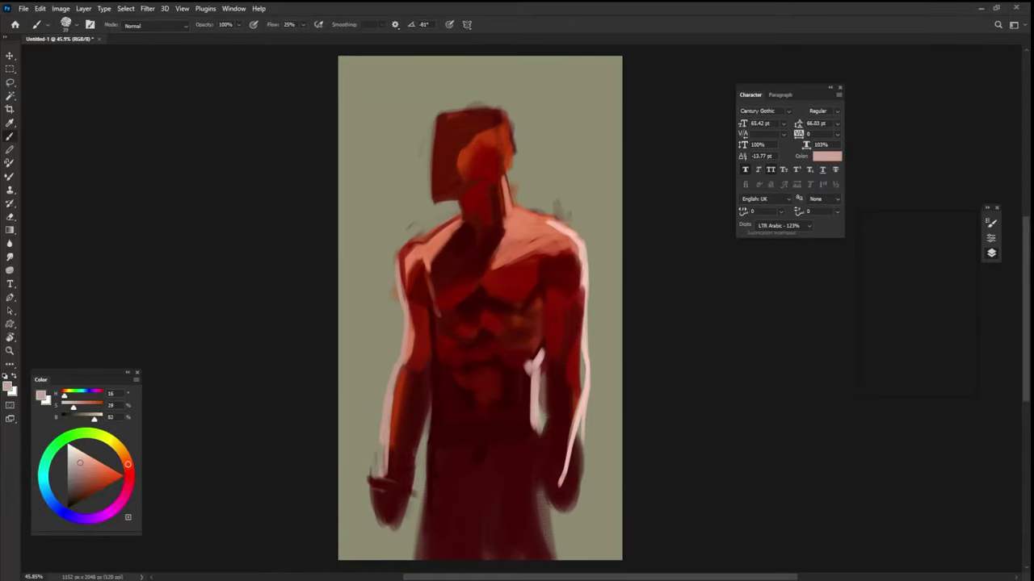
drag(413, 449, 438, 393)
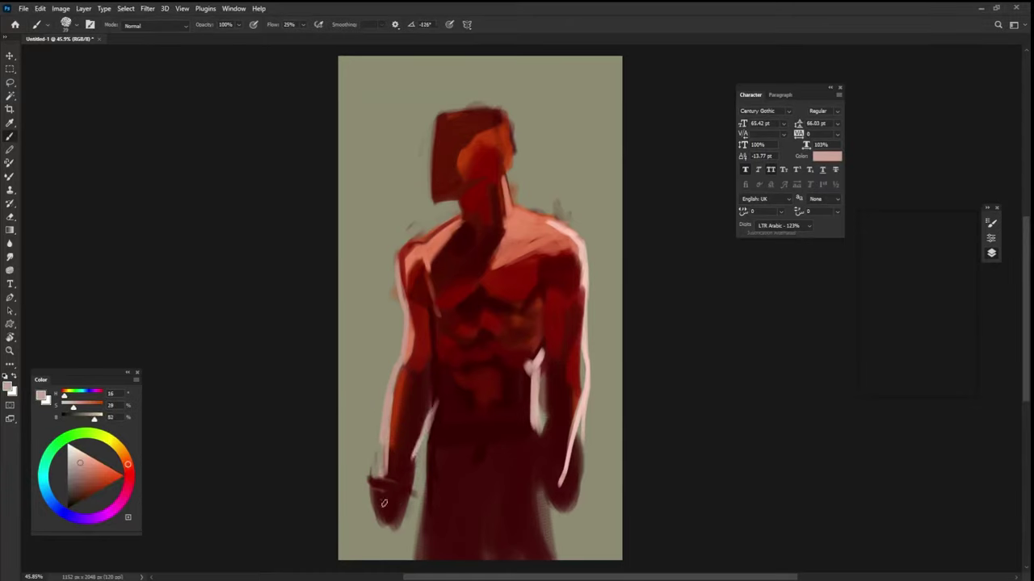
Darken the right-hand forearm with sampled dark red and paint a salmon highlight inside its pale rim light.
alt+click(575, 380)
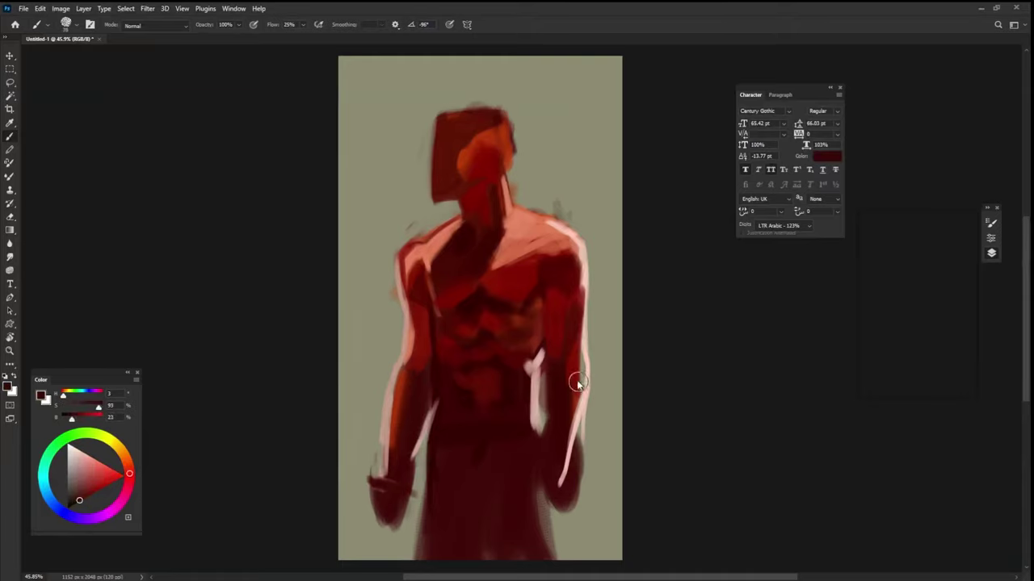
alt+click(547, 232)
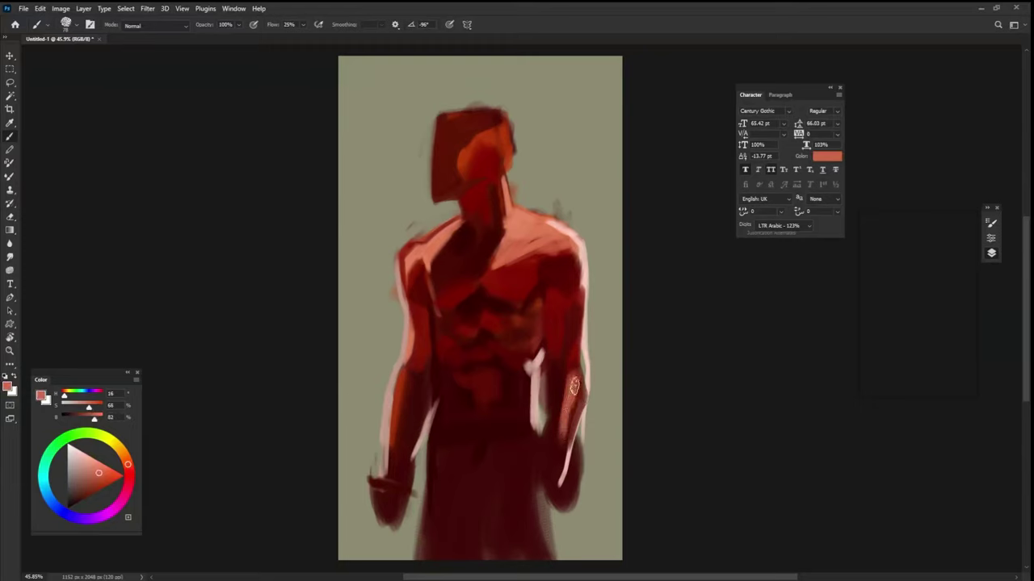
alt+click(548, 392)
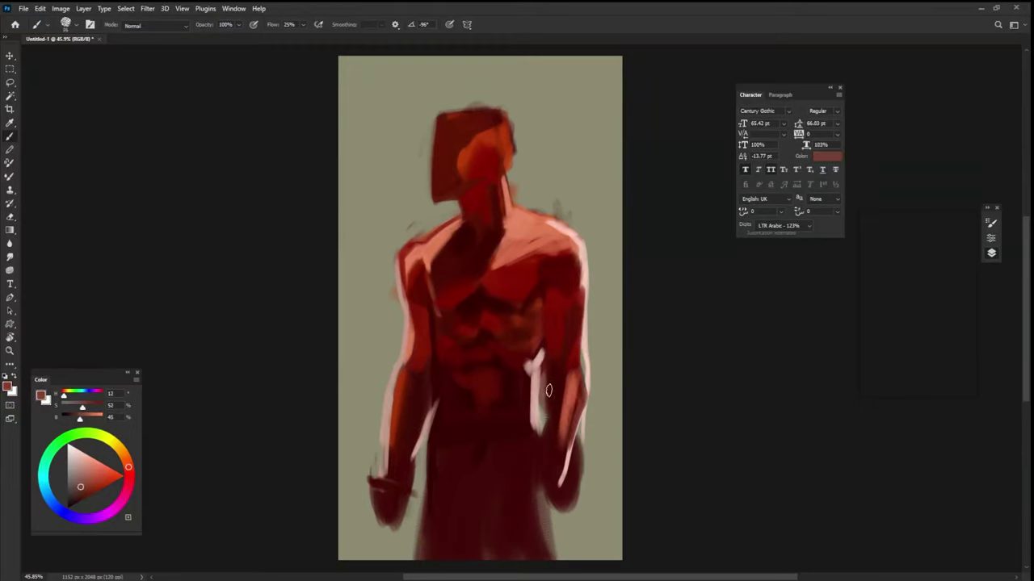
Paint a near-black blue background edge at 98% opacity around the outside of the left-hand upper arm and shoulder to the neck.
alt+click(195, 160)
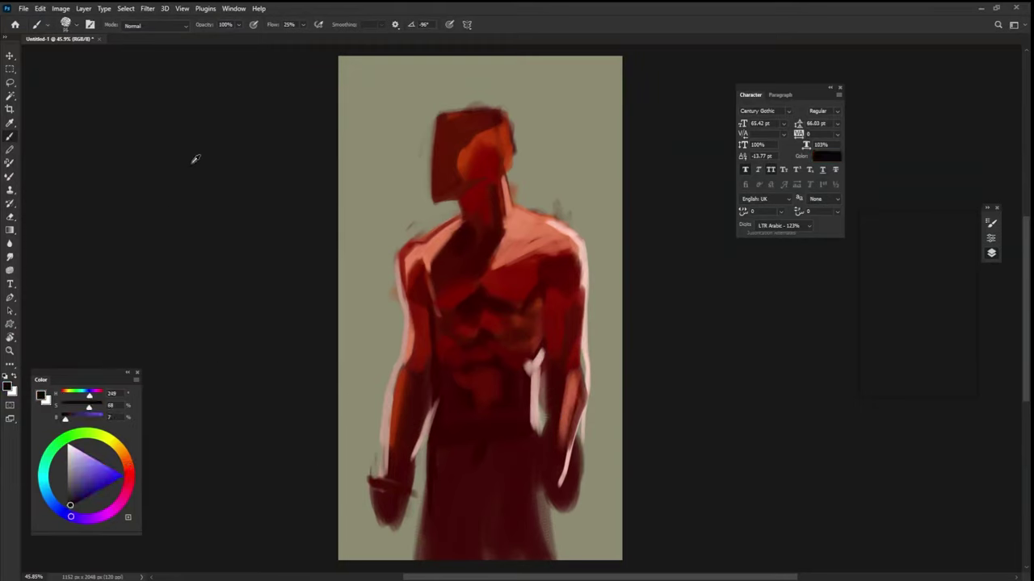
key(9)
key(8)
mouse_move(383, 247)
mouse_down()
mouse_move(404, 332)
mouse_move(399, 363)
mouse_up()
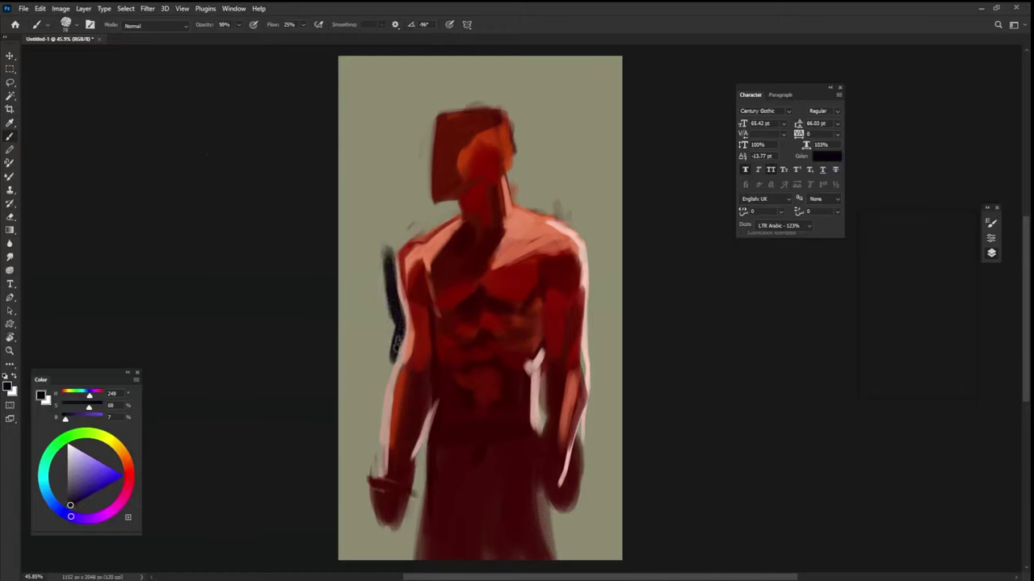
alt+right_click(401, 247)
mouse_move(390, 260)
mouse_down()
mouse_move(424, 215)
mouse_move(455, 215)
mouse_move(423, 236)
mouse_move(456, 204)
mouse_up()
alt+right_click(398, 249)
alt+right_click(418, 236)
Adjust the brush angle and paint the near-black blue edge along the right-hand neck, shoulder and outer arm.
key(shift+Right)
key(shift+Right)
key(shift+Right)
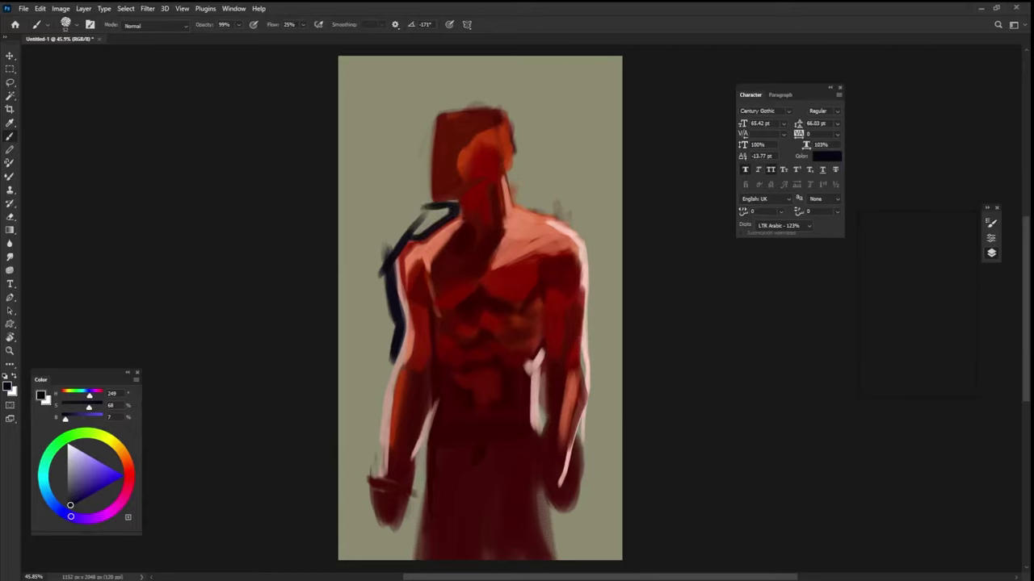
key(shift+Left)
key(shift+Left)
key(shift+Left)
mouse_move(505, 176)
mouse_down()
mouse_move(546, 219)
mouse_move(590, 231)
mouse_move(602, 250)
mouse_up()
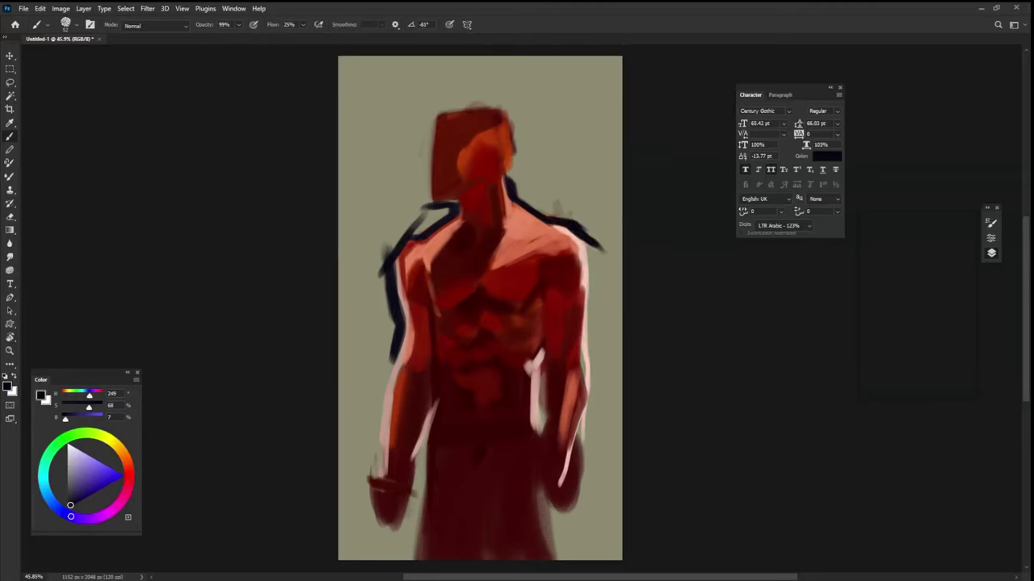
drag(586, 240, 601, 365)
Fill the gap above the left-hand shoulder and outline both sides and the top of the head in near-black blue.
mouse_move(435, 219)
mouse_down()
mouse_move(416, 229)
mouse_move(435, 223)
mouse_move(431, 213)
mouse_up()
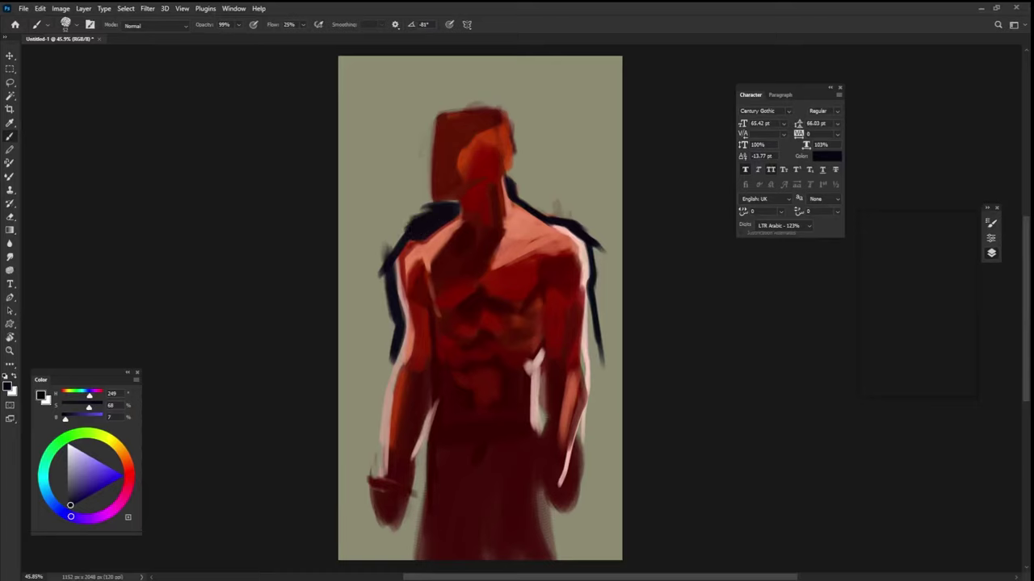
mouse_move(526, 171)
mouse_down()
mouse_move(503, 177)
mouse_move(514, 97)
mouse_move(522, 171)
mouse_up()
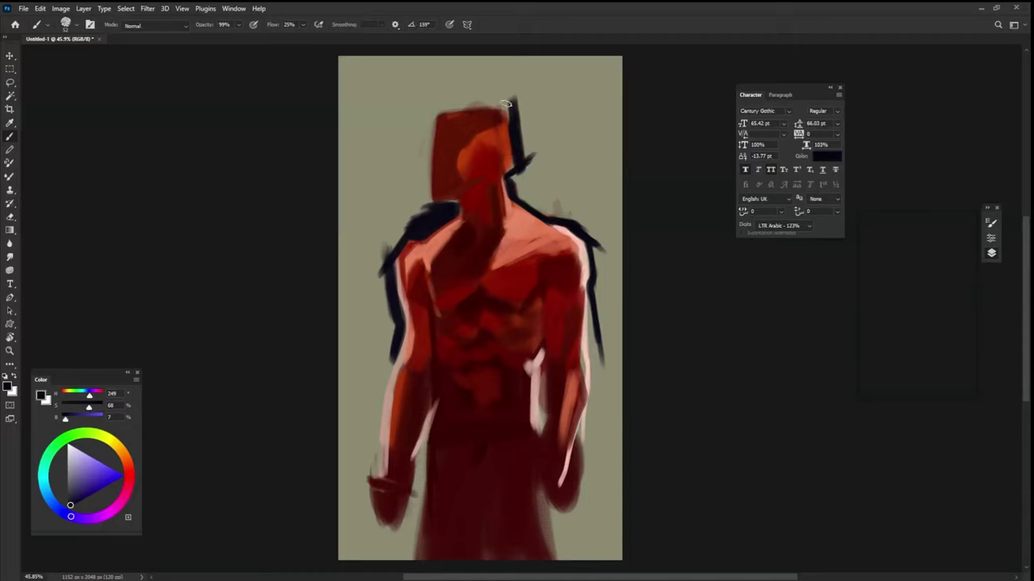
mouse_move(495, 104)
mouse_down()
mouse_move(426, 117)
mouse_move(497, 108)
mouse_up()
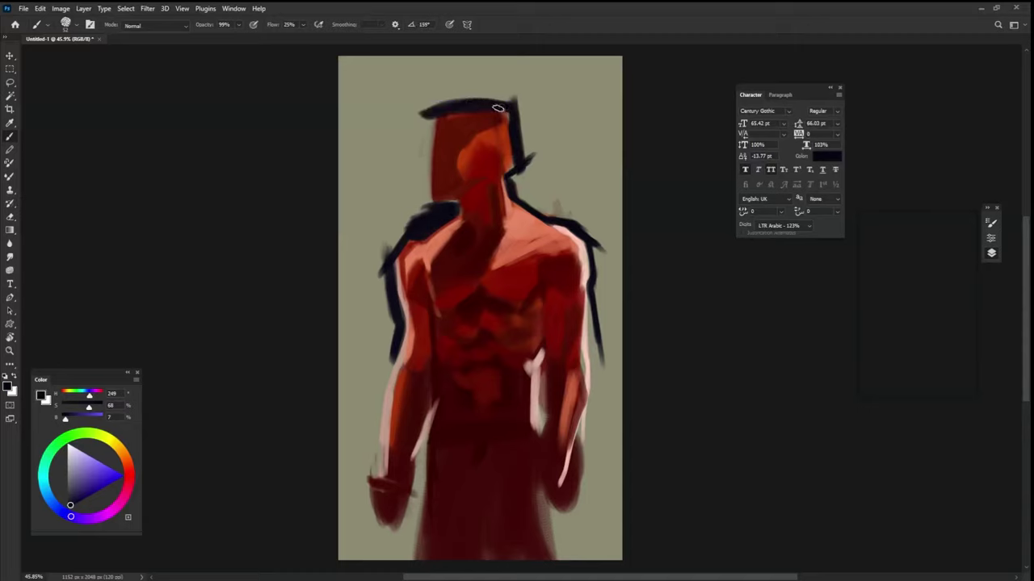
drag(434, 125, 428, 212)
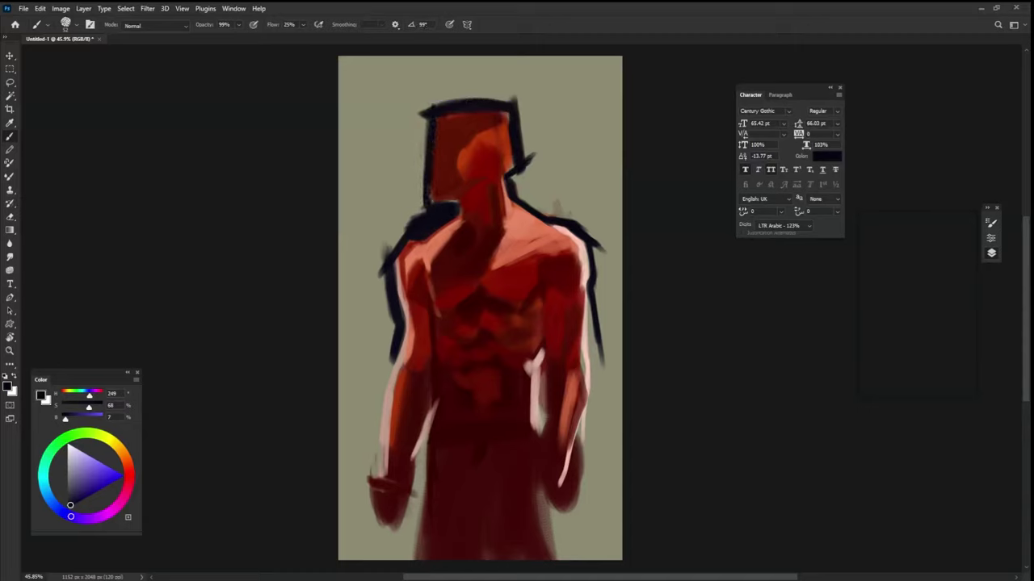
Set the brush opacity to 100% and widen the near-black blue background around the head, hair area and both shoulders.
key(0)
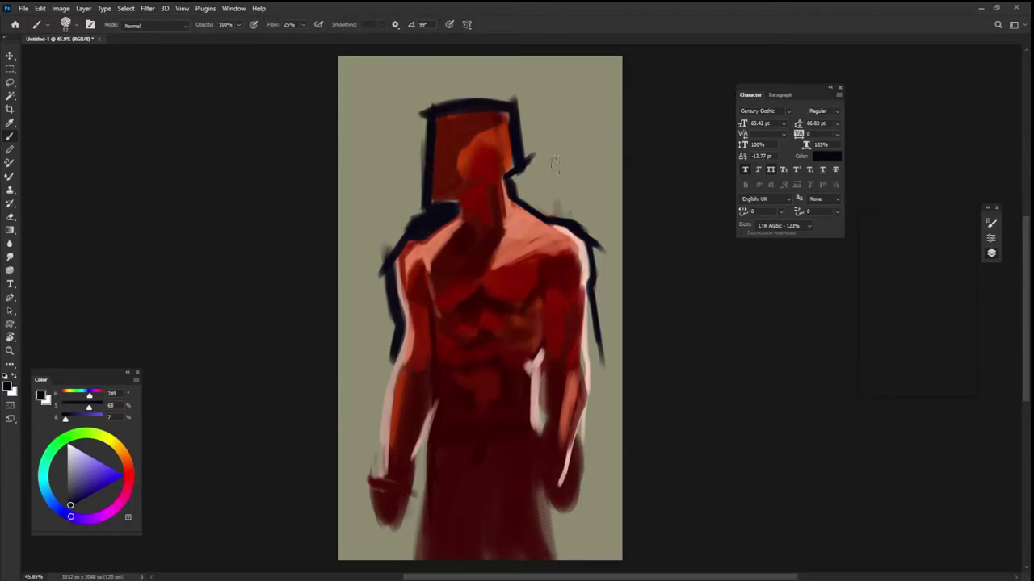
mouse_move(529, 202)
mouse_down()
mouse_move(539, 158)
mouse_move(517, 181)
mouse_move(539, 208)
mouse_move(550, 173)
mouse_move(524, 113)
mouse_move(557, 174)
mouse_move(521, 93)
mouse_move(537, 165)
mouse_up()
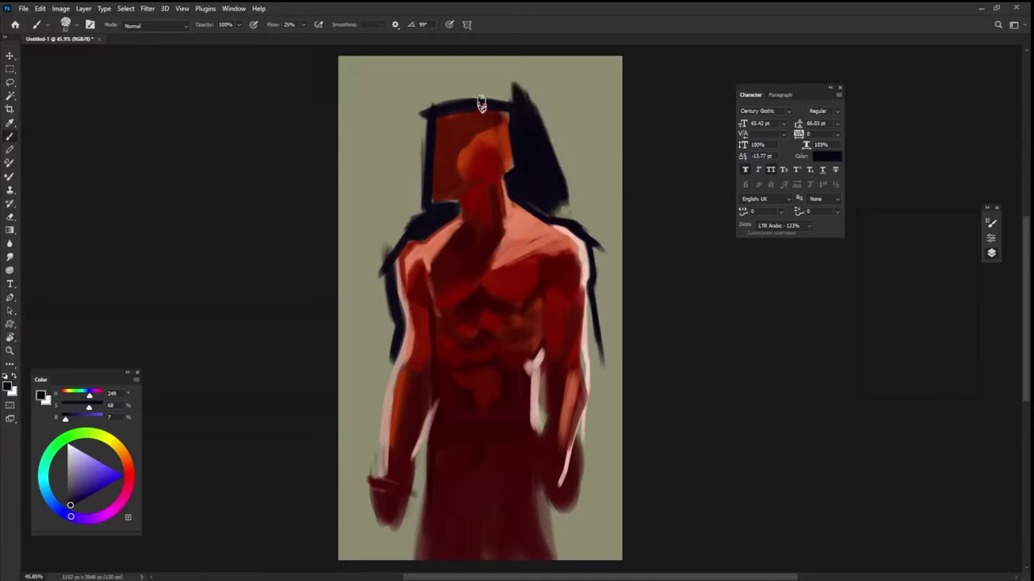
mouse_move(412, 107)
mouse_down()
mouse_move(522, 78)
mouse_move(376, 132)
mouse_move(404, 199)
mouse_move(418, 162)
mouse_move(412, 93)
mouse_move(457, 72)
mouse_move(397, 134)
mouse_up()
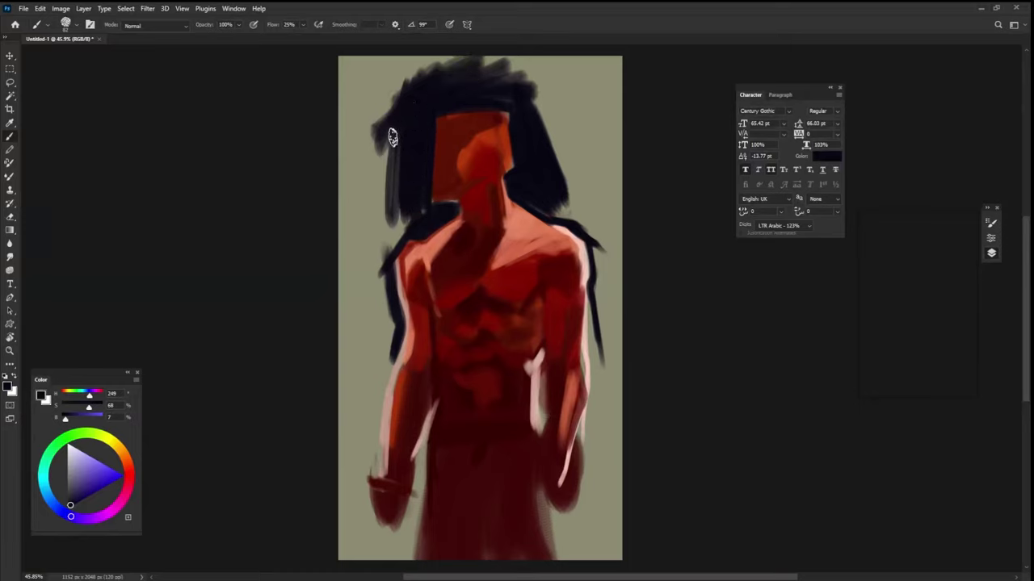
mouse_move(422, 81)
mouse_down()
mouse_move(381, 179)
mouse_move(394, 246)
mouse_move(364, 279)
mouse_move(389, 242)
mouse_move(380, 208)
mouse_up()
mouse_move(552, 162)
mouse_down()
mouse_move(545, 208)
mouse_move(604, 252)
mouse_up()
mouse_move(371, 253)
mouse_down()
mouse_move(382, 339)
mouse_move(394, 329)
mouse_up()
mouse_move(602, 242)
mouse_down()
mouse_move(601, 285)
mouse_move(604, 269)
mouse_move(563, 194)
mouse_move(607, 208)
mouse_up()
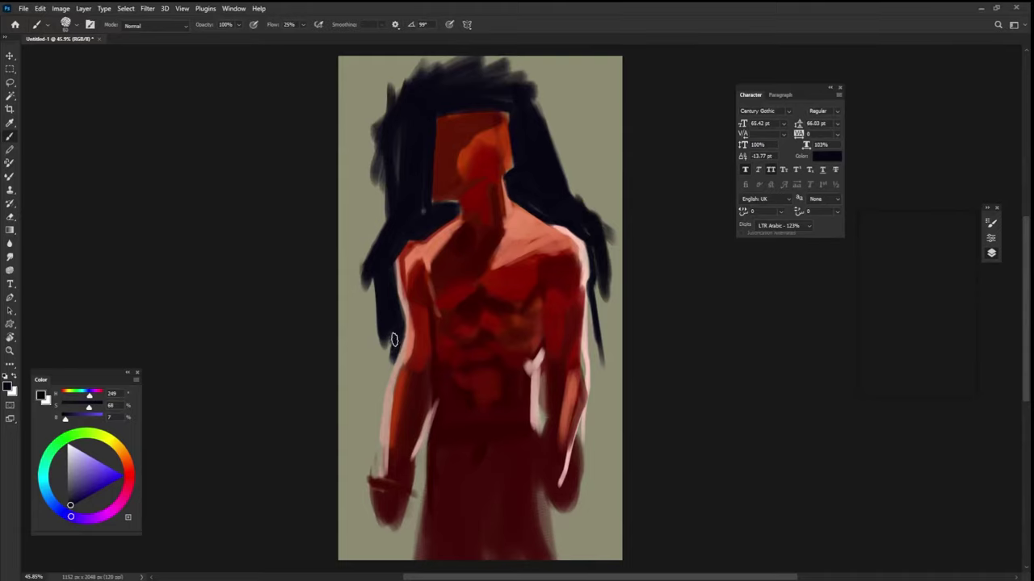
Paint near-black blue outside the left-hand forearm and fill the gaps between both arms and the waist.
mouse_move(392, 342)
mouse_down()
mouse_move(377, 389)
mouse_move(395, 352)
mouse_up()
mouse_move(385, 377)
mouse_down()
mouse_move(383, 457)
mouse_move(377, 333)
mouse_up()
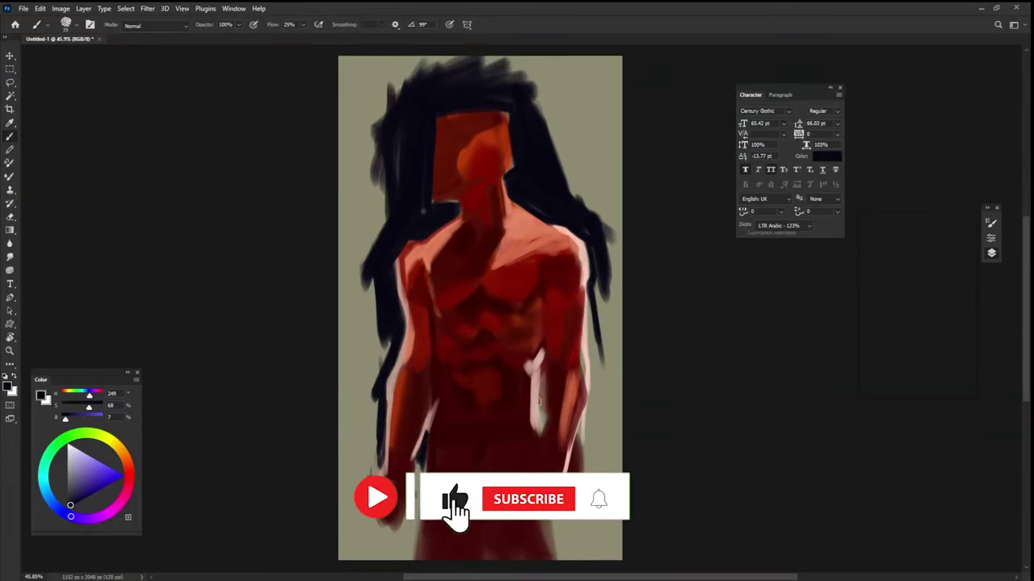
mouse_move(538, 389)
mouse_down()
mouse_move(544, 361)
mouse_move(544, 408)
mouse_up()
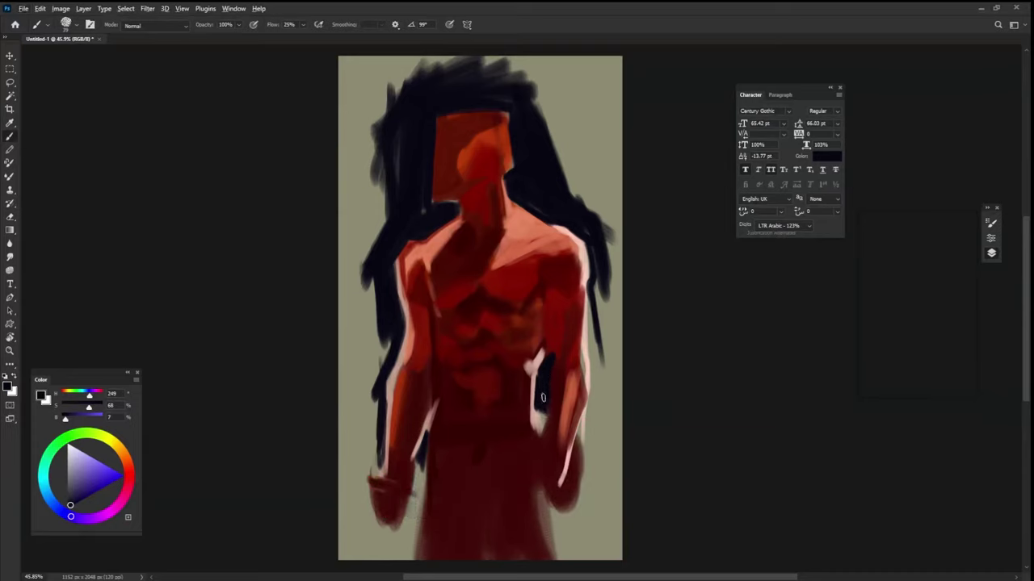
Reshape the right-hand elbow and forearm with sampled dark reds and a broader salmon highlight.
alt+click(554, 341)
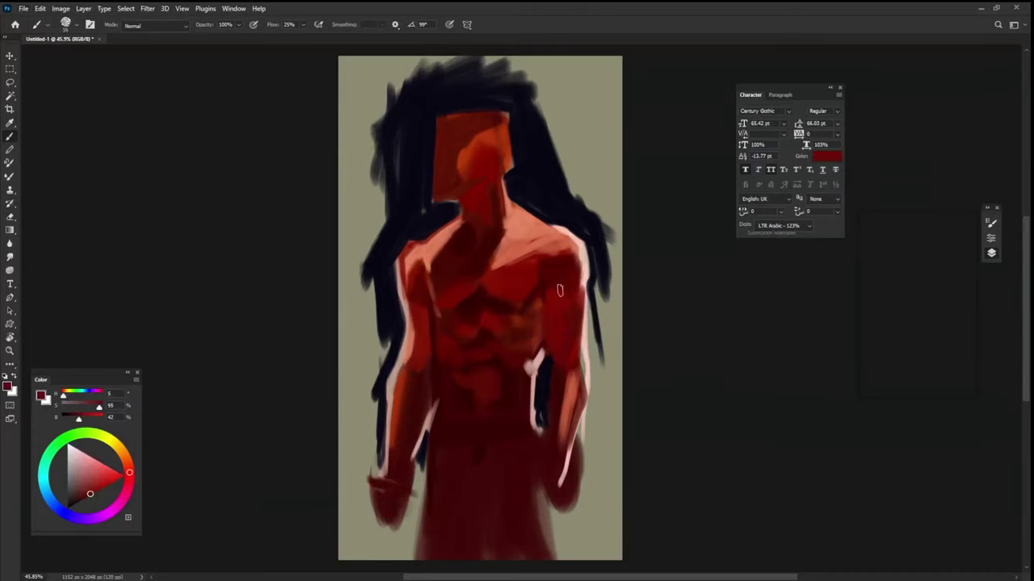
alt+click(555, 337)
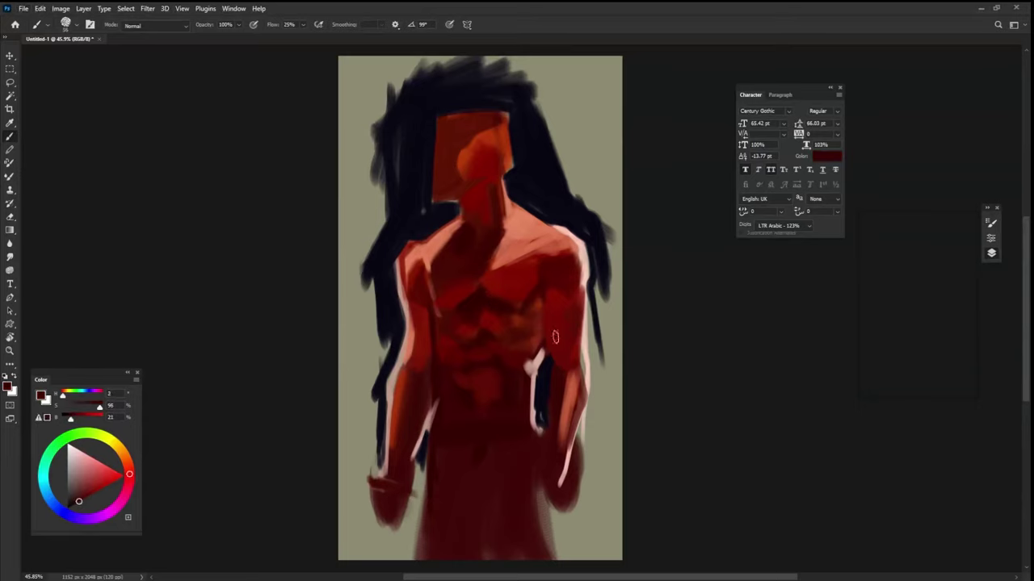
alt+click(575, 384)
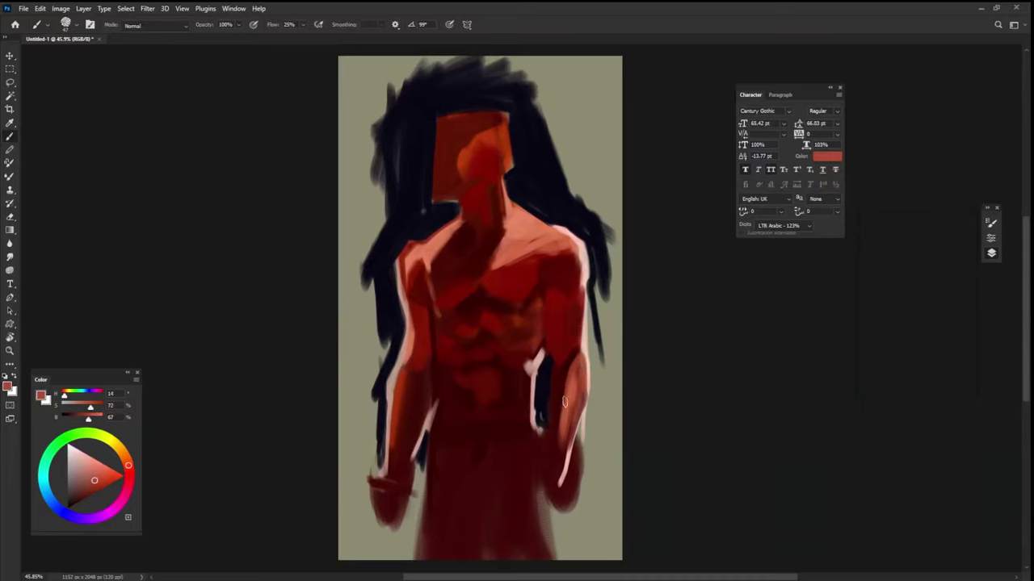
drag(557, 404, 558, 458)
alt+right_click(577, 363)
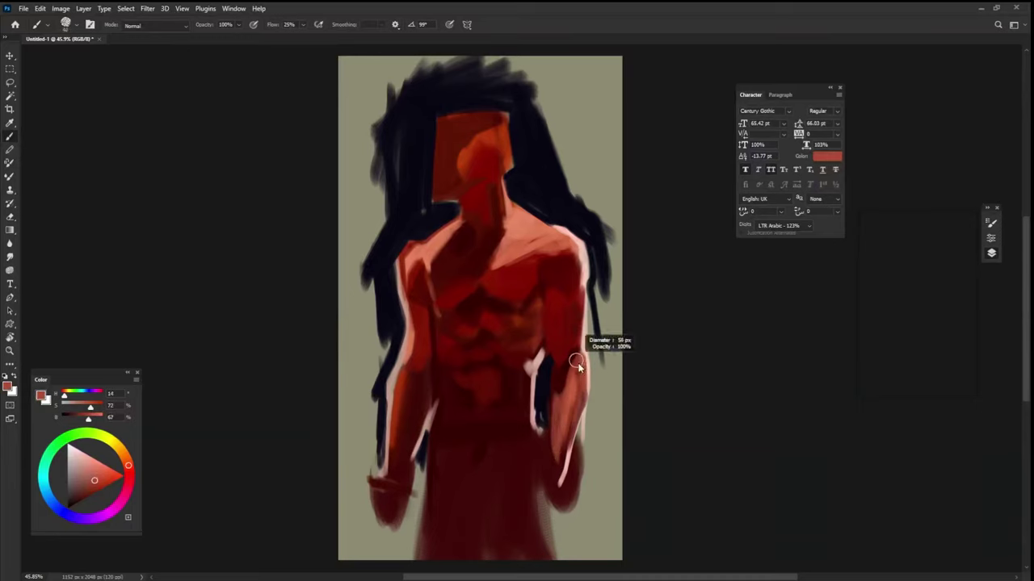
alt+click(559, 378)
mouse_move(574, 362)
mouse_down()
mouse_move(570, 397)
mouse_move(574, 360)
mouse_up()
alt+click(572, 393)
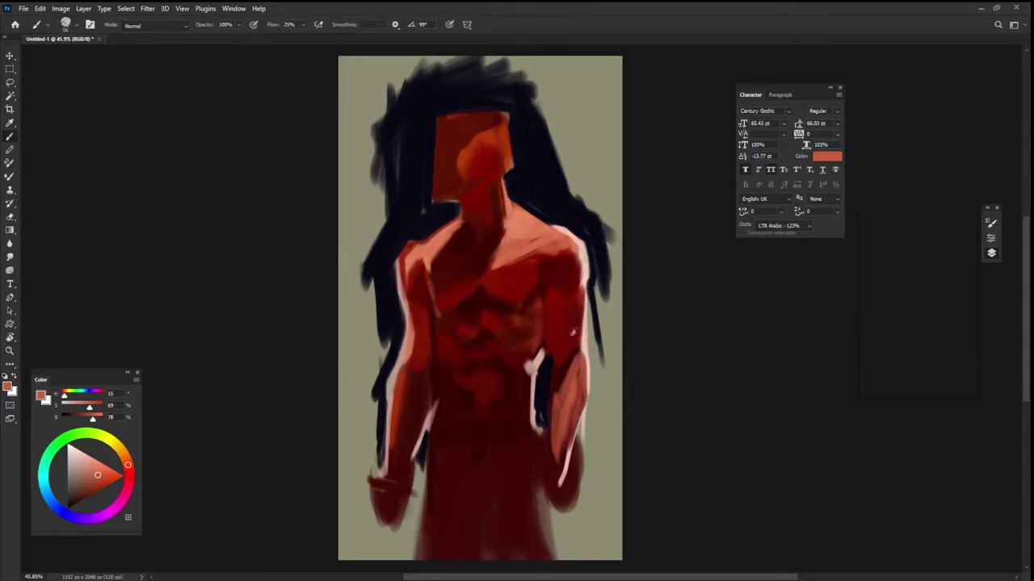
Refine the right-hand upper arm, shoulder, collarbones and chest edges with sampled reds and salmon, adjusting the brush angle.
alt+click(556, 353)
alt+click(552, 295)
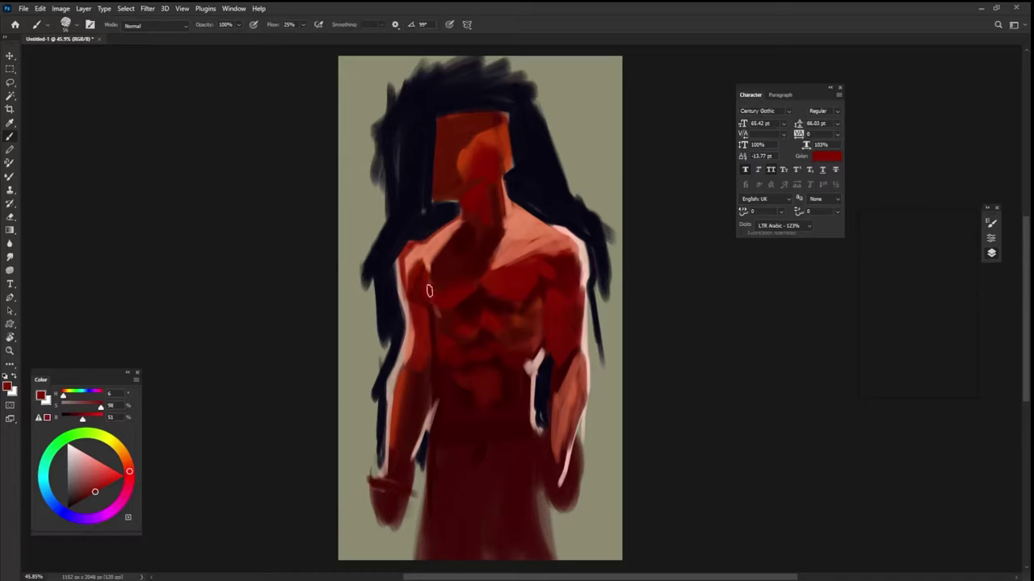
alt+click(540, 229)
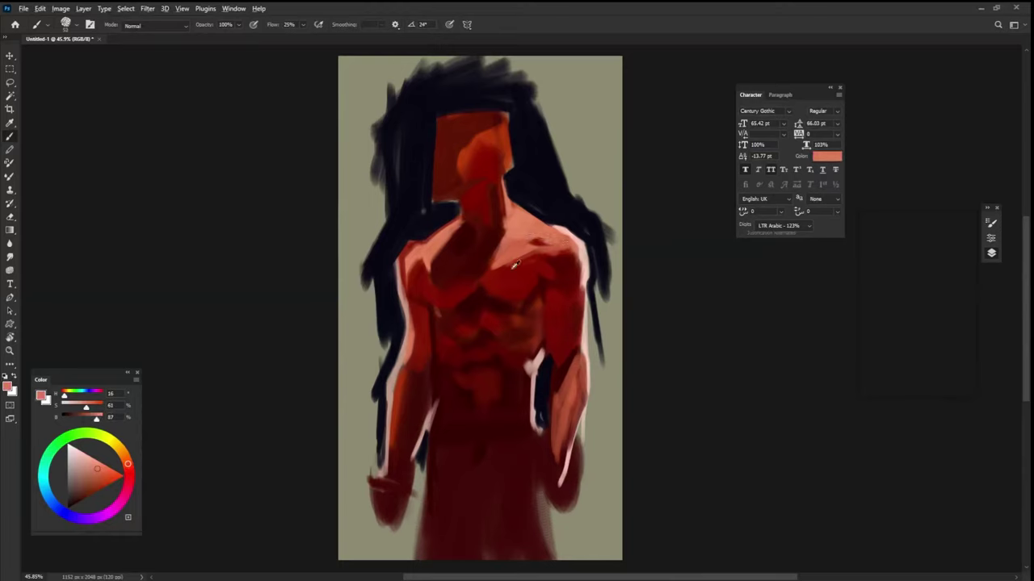
alt+click(437, 261)
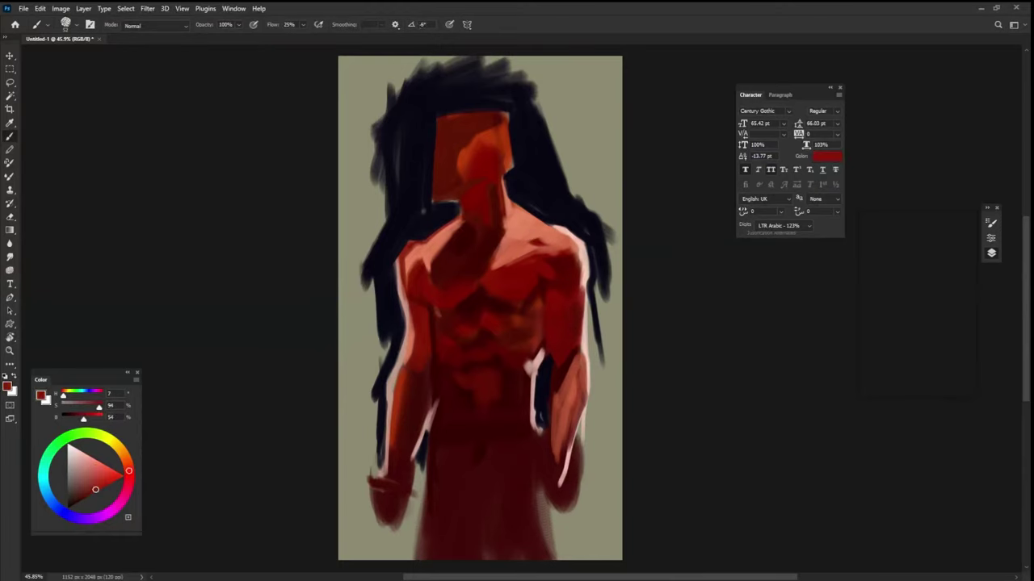
Paint a small salmon highlight above the right-hand elbow and blend it into the arm with sampled dark reds.
alt+click(570, 192)
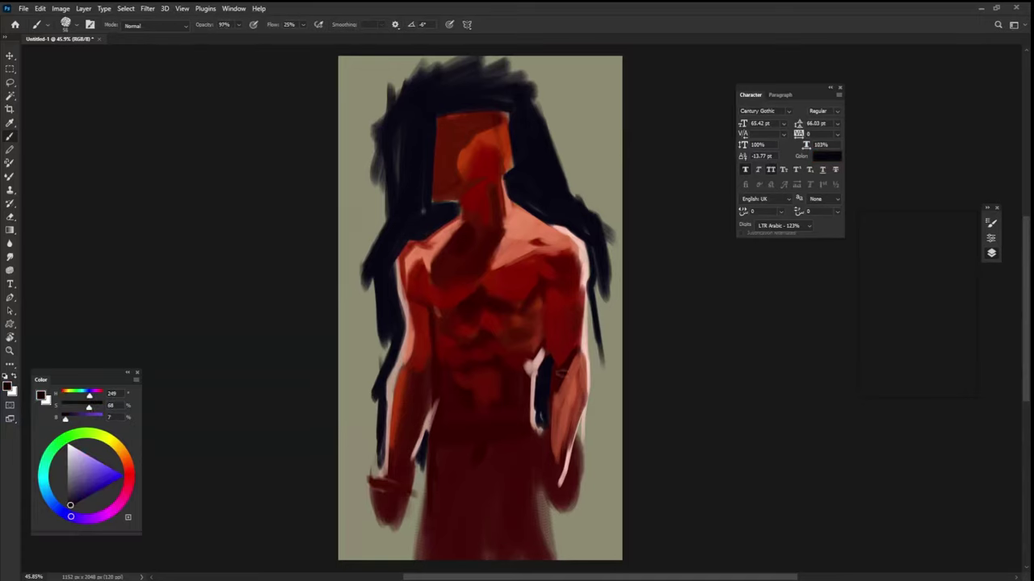
alt+right_click(579, 323)
alt+click(521, 245)
drag(562, 340, 557, 341)
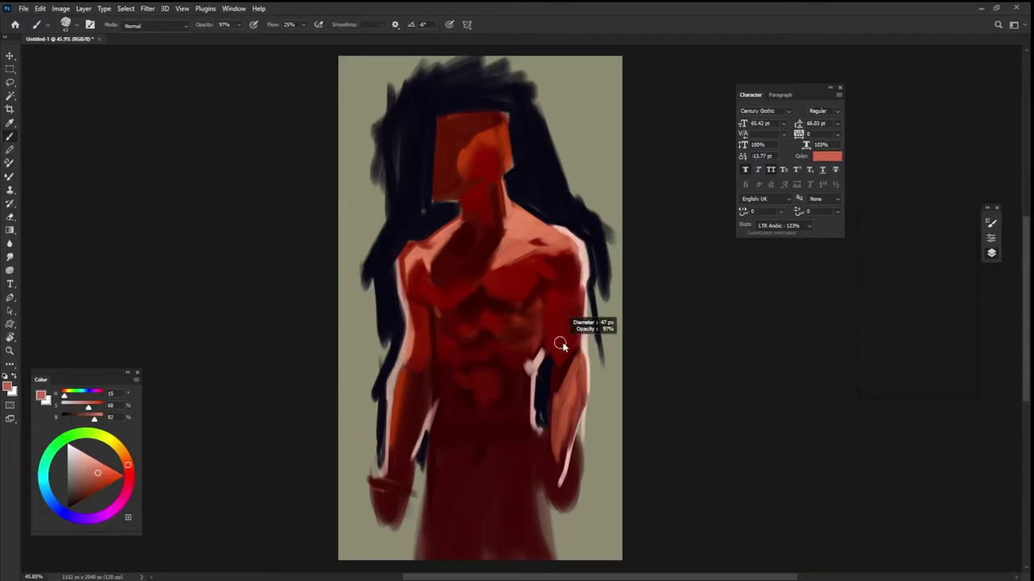
alt+click(559, 331)
alt+click(555, 332)
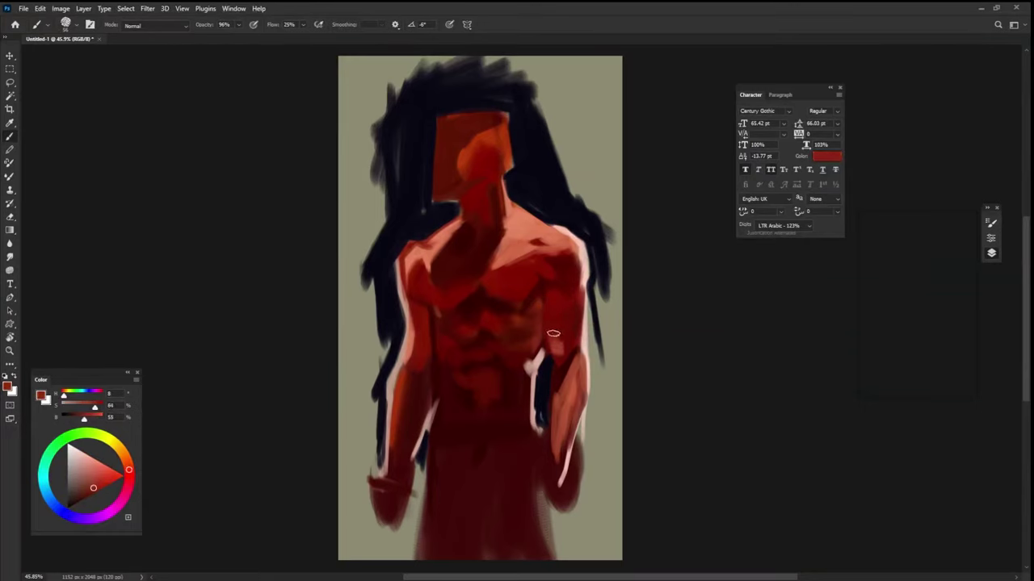
alt+click(556, 317)
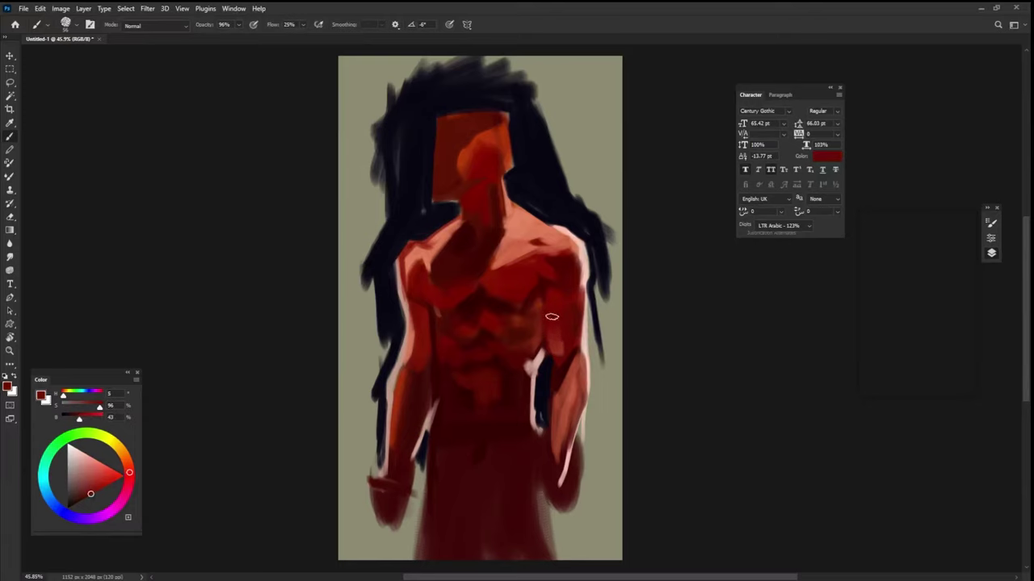
alt+click(559, 367)
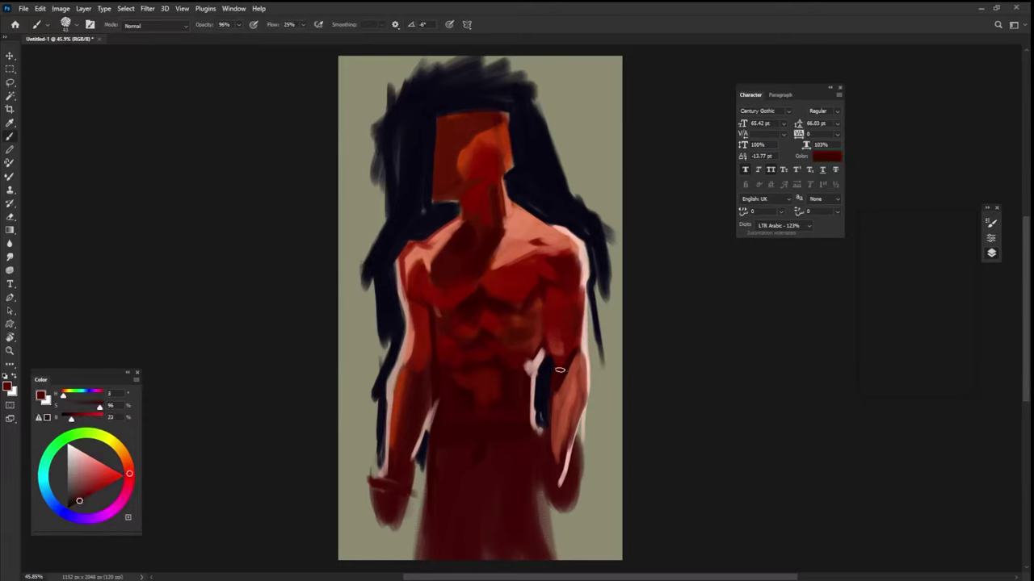
alt+click(565, 355)
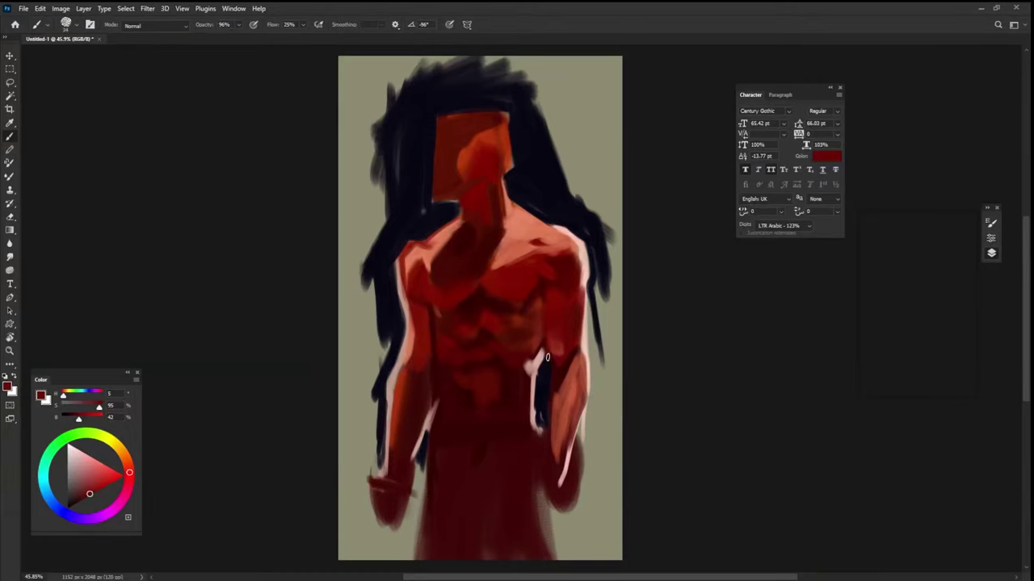
Paint a pale pink rim light down the inner edge of the right-hand arm and extend the outer forearm rim.
alt+click(535, 367)
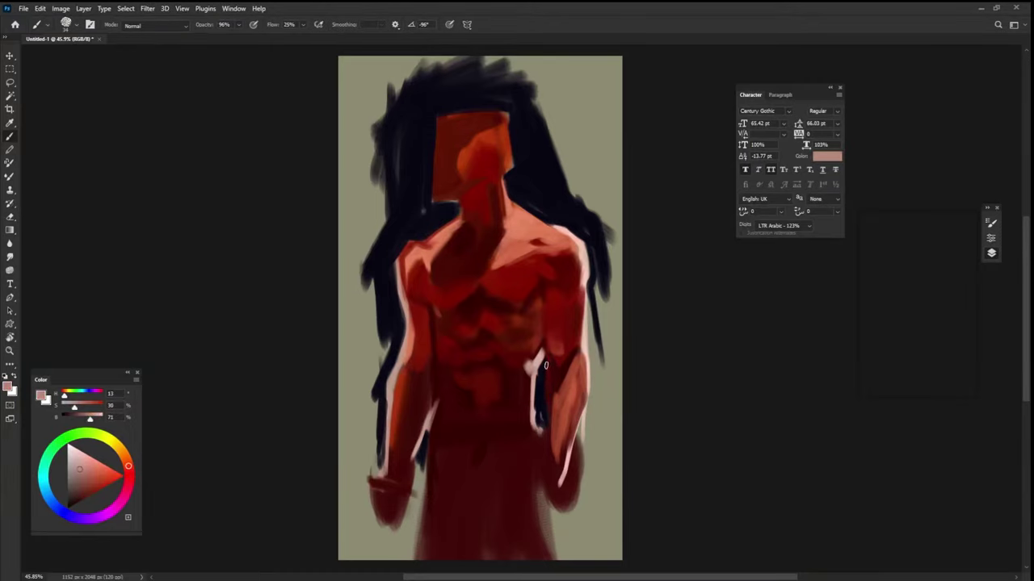
drag(542, 317, 553, 481)
alt+right_click(587, 319)
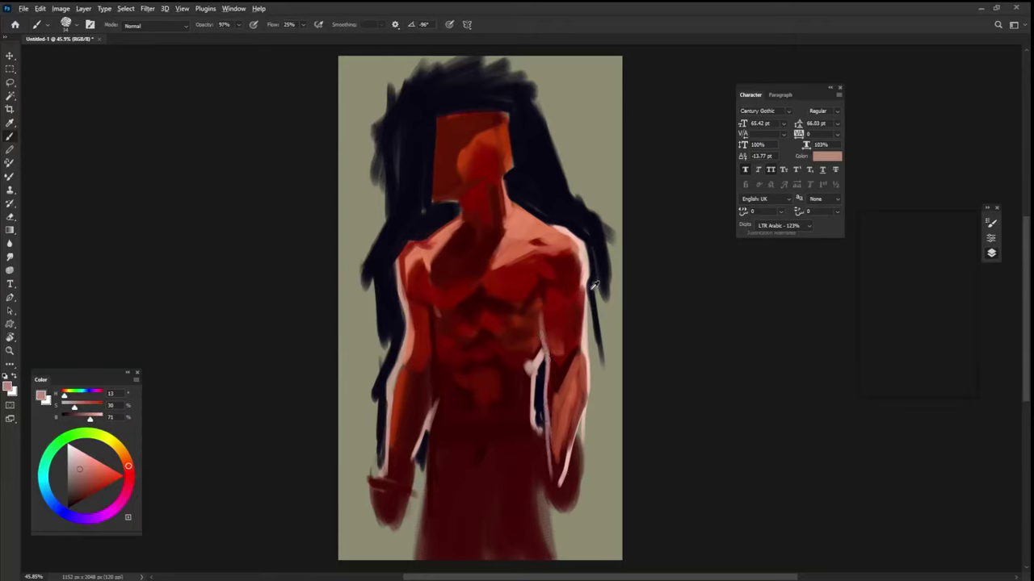
alt+click(591, 307)
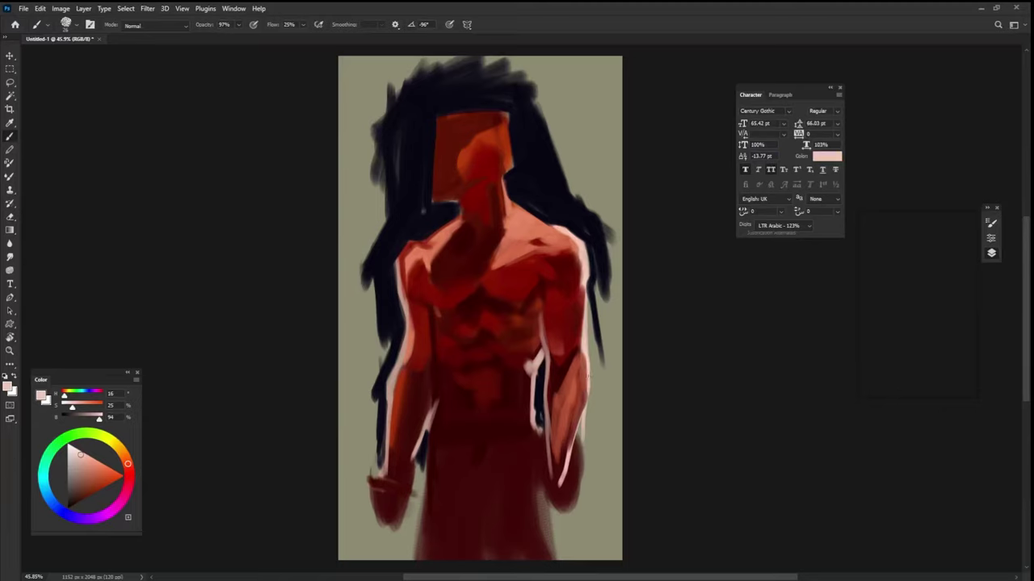
drag(578, 415, 565, 492)
Fill the lower right-hand forearm with sampled dark red between its two rim lights.
alt+right_click(563, 365)
alt+click(564, 327)
alt+right_click(563, 424)
drag(556, 466, 572, 392)
Extend the near-black blue background down the outside of the right-hand arm to the elbow.
alt+right_click(599, 366)
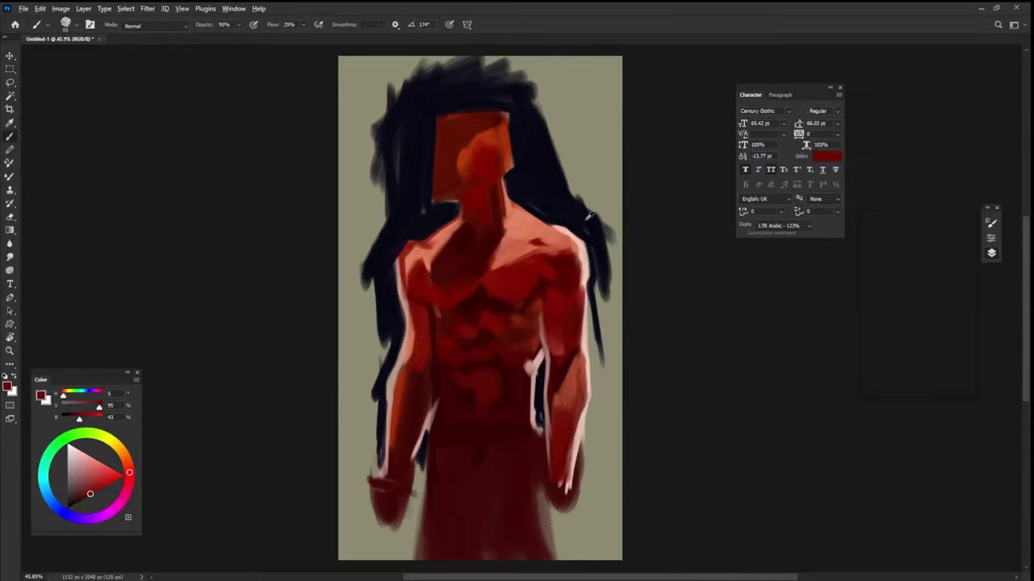
alt+click(590, 216)
mouse_move(594, 299)
mouse_down()
mouse_move(609, 394)
mouse_move(598, 227)
mouse_move(615, 343)
mouse_move(611, 405)
mouse_up()
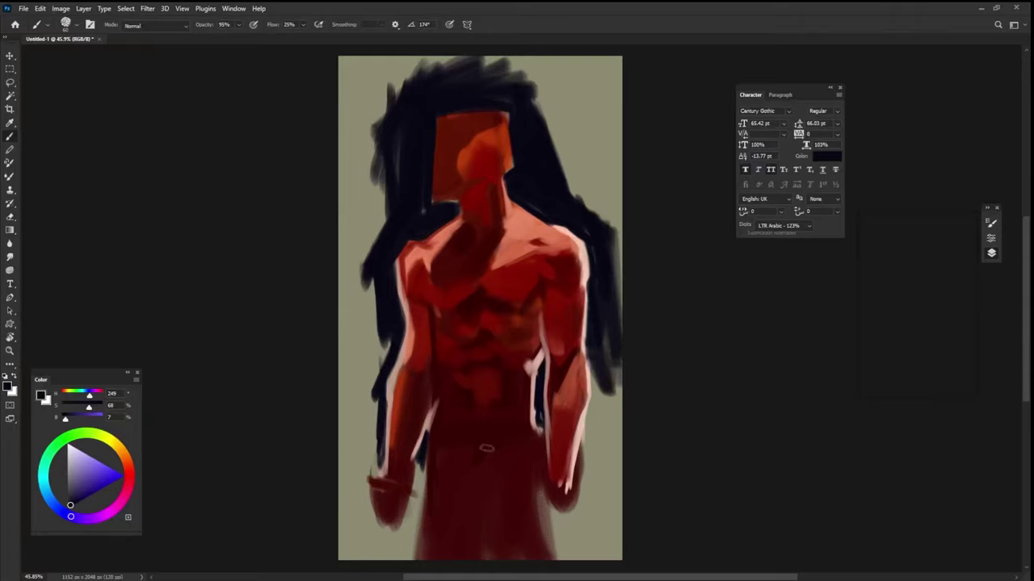
Paint a near-black blue belt across the waist with a pale pink buckle at its centre.
alt+right_click(488, 434)
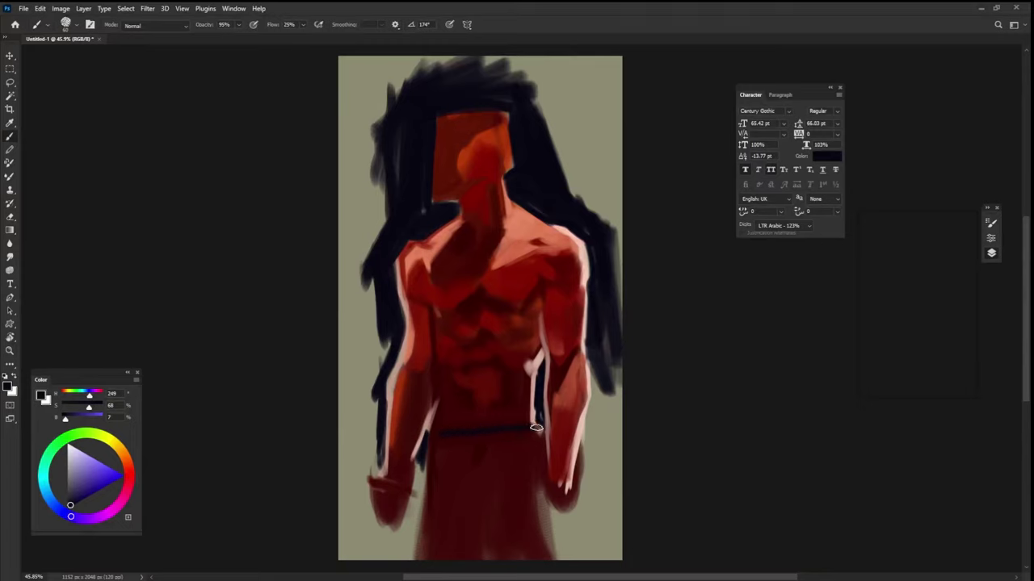
mouse_move(433, 443)
mouse_down()
mouse_move(487, 451)
mouse_move(440, 453)
mouse_move(527, 433)
mouse_move(475, 440)
mouse_move(522, 447)
mouse_move(487, 443)
mouse_up()
alt+click(538, 357)
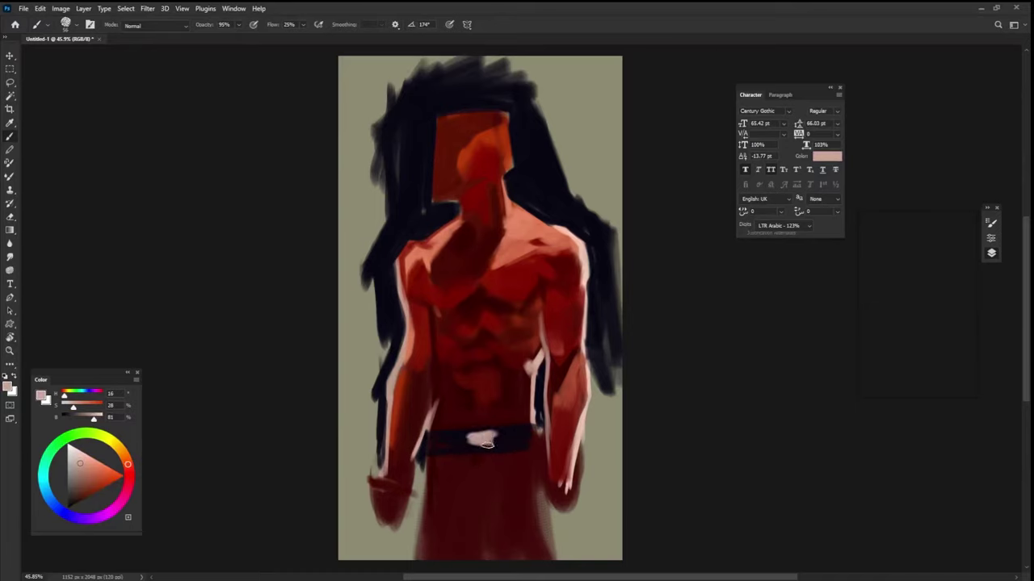
alt+click(494, 443)
Fill the trousers with sampled near-black purple and paint both hands as dark gloves in the same colour.
alt+click(451, 439)
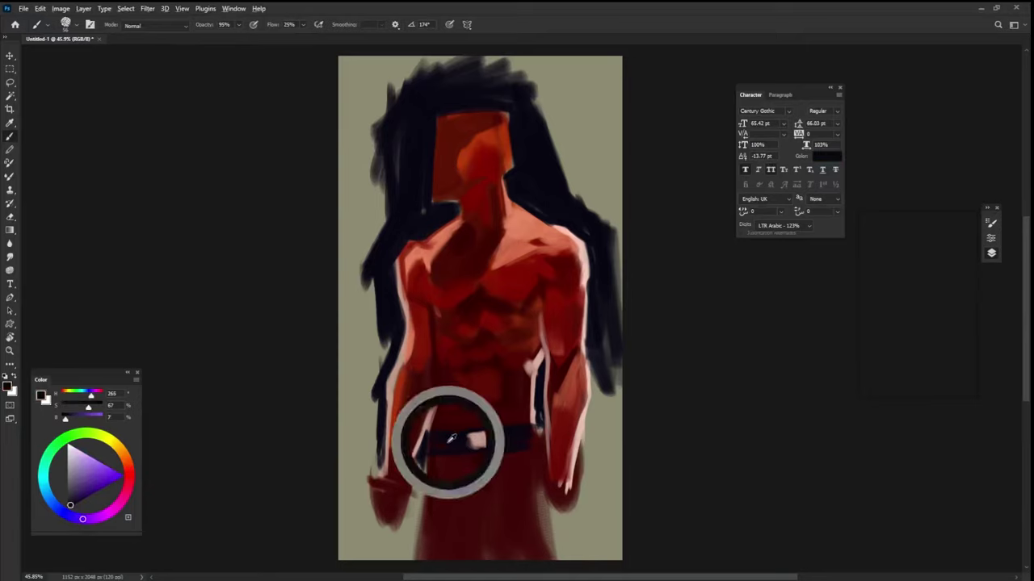
mouse_move(423, 469)
mouse_down()
mouse_move(420, 512)
mouse_move(452, 442)
mouse_move(461, 568)
mouse_move(495, 456)
mouse_move(500, 544)
mouse_move(523, 447)
mouse_move(540, 531)
mouse_move(535, 498)
mouse_move(550, 528)
mouse_move(556, 502)
mouse_move(562, 554)
mouse_move(548, 566)
mouse_move(532, 516)
mouse_move(508, 530)
mouse_move(491, 565)
mouse_up()
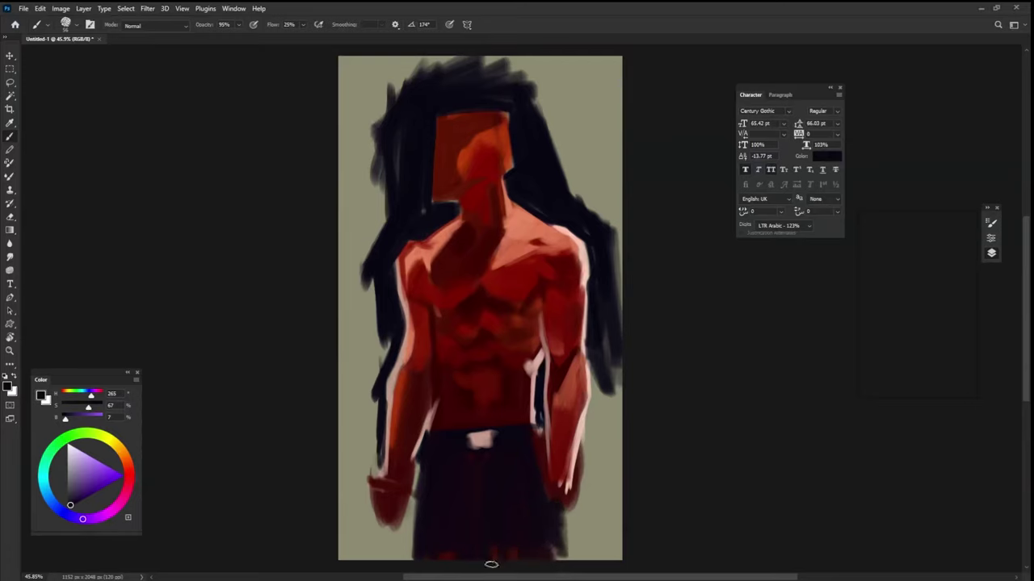
mouse_move(393, 486)
mouse_down()
mouse_move(370, 532)
mouse_move(401, 546)
mouse_move(380, 554)
mouse_move(396, 491)
mouse_move(405, 521)
mouse_move(404, 534)
mouse_move(372, 520)
mouse_move(400, 539)
mouse_up()
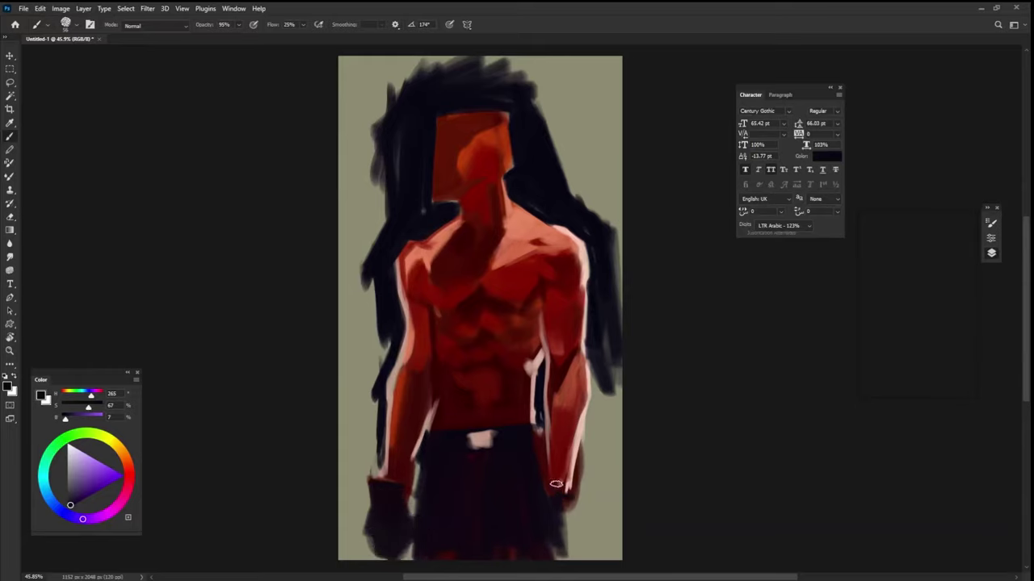
mouse_move(555, 484)
mouse_down()
mouse_move(565, 468)
mouse_move(552, 491)
mouse_up()
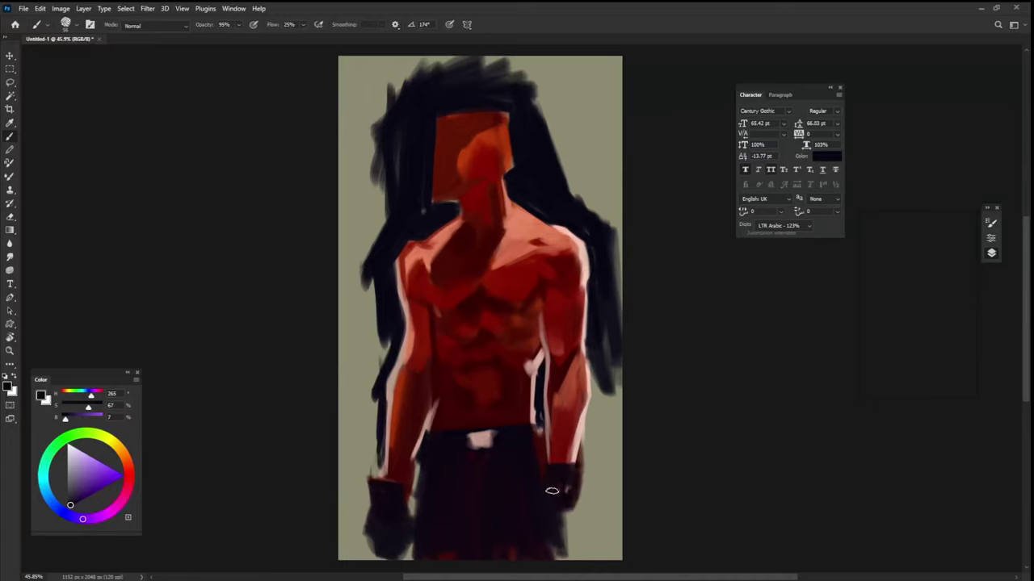
mouse_move(558, 548)
mouse_down()
mouse_move(573, 517)
mouse_move(544, 541)
mouse_move(556, 492)
mouse_up()
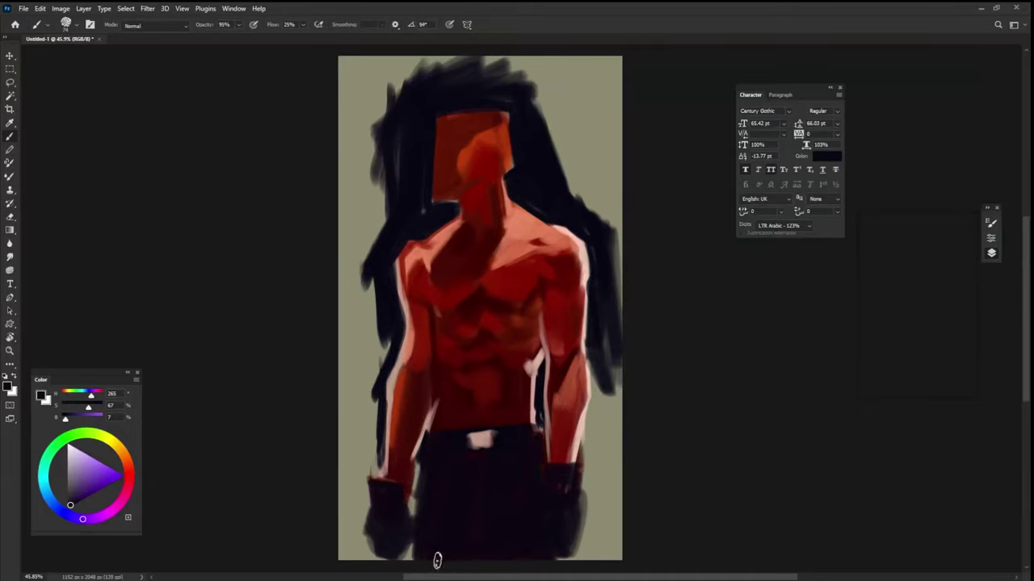
Sample the near-black blue and widen the background along the left-hand arm from the shoulder to the glove.
alt+click(387, 317)
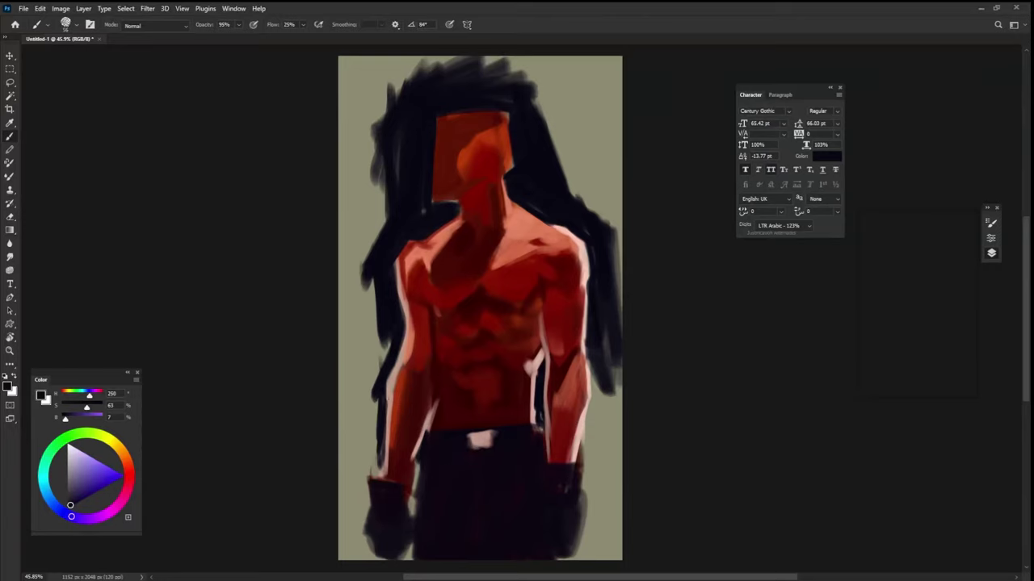
alt+right_click(388, 378)
mouse_move(389, 318)
mouse_down()
mouse_move(373, 412)
mouse_move(357, 376)
mouse_move(362, 363)
mouse_move(372, 428)
mouse_move(360, 549)
mouse_move(358, 419)
mouse_up()
Cover the remaining grey-green canvas around the figure with near-black blue, working up to the outer edges of the arms and gloves.
alt+right_click(621, 327)
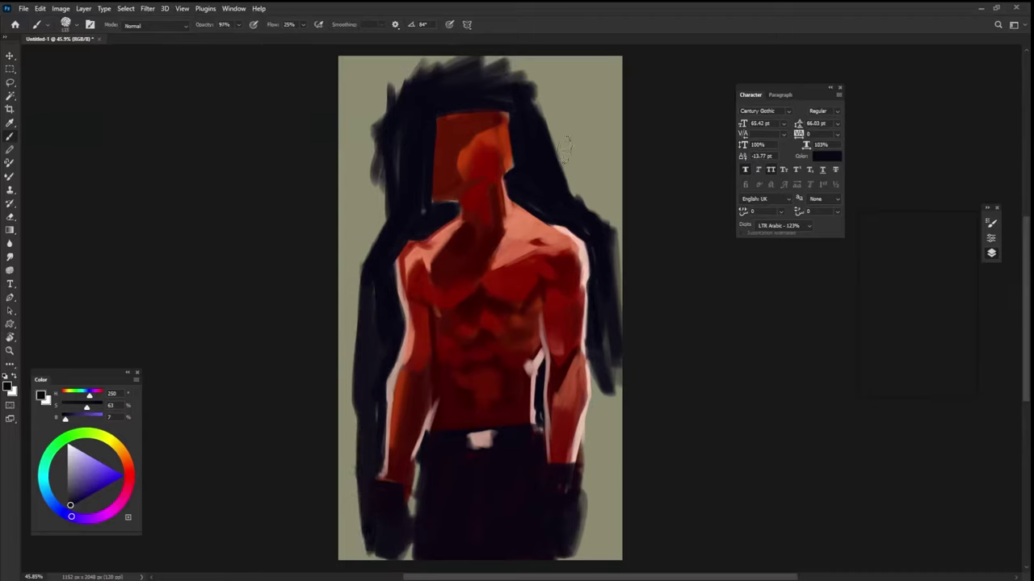
mouse_move(556, 125)
mouse_down()
mouse_move(570, 201)
mouse_move(579, 194)
mouse_move(589, 40)
mouse_move(604, 75)
mouse_move(612, 50)
mouse_move(621, 117)
mouse_move(610, 91)
mouse_move(486, 41)
mouse_move(606, 59)
mouse_move(573, 75)
mouse_move(511, 64)
mouse_move(377, 92)
mouse_move(435, 53)
mouse_move(421, 46)
mouse_move(428, 42)
mouse_move(413, 73)
mouse_move(480, 44)
mouse_move(381, 61)
mouse_move(345, 104)
mouse_move(335, 148)
mouse_move(333, 55)
mouse_move(353, 149)
mouse_move(378, 139)
mouse_move(389, 59)
mouse_move(392, 109)
mouse_move(337, 293)
mouse_move(349, 274)
mouse_move(348, 296)
mouse_move(365, 295)
mouse_move(383, 191)
mouse_move(375, 146)
mouse_move(339, 205)
mouse_move(345, 442)
mouse_up()
mouse_move(600, 203)
mouse_down()
mouse_move(634, 285)
mouse_move(625, 395)
mouse_move(617, 413)
mouse_move(604, 407)
mouse_move(614, 349)
mouse_move(585, 426)
mouse_move(587, 564)
mouse_move(604, 562)
mouse_move(590, 473)
mouse_up()
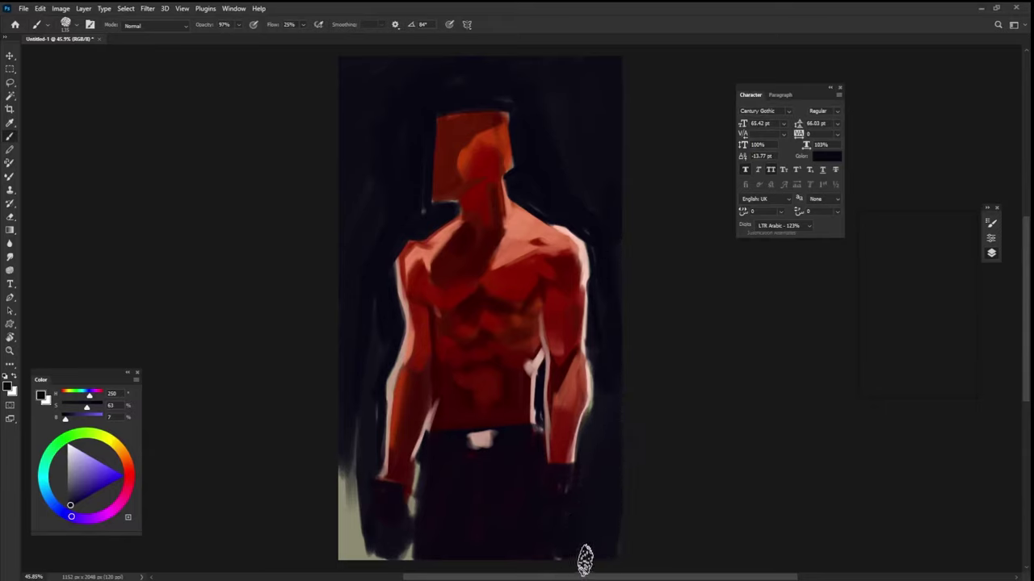
mouse_move(411, 521)
mouse_down()
mouse_move(423, 484)
mouse_move(410, 558)
mouse_move(375, 563)
mouse_move(346, 548)
mouse_move(360, 479)
mouse_up()
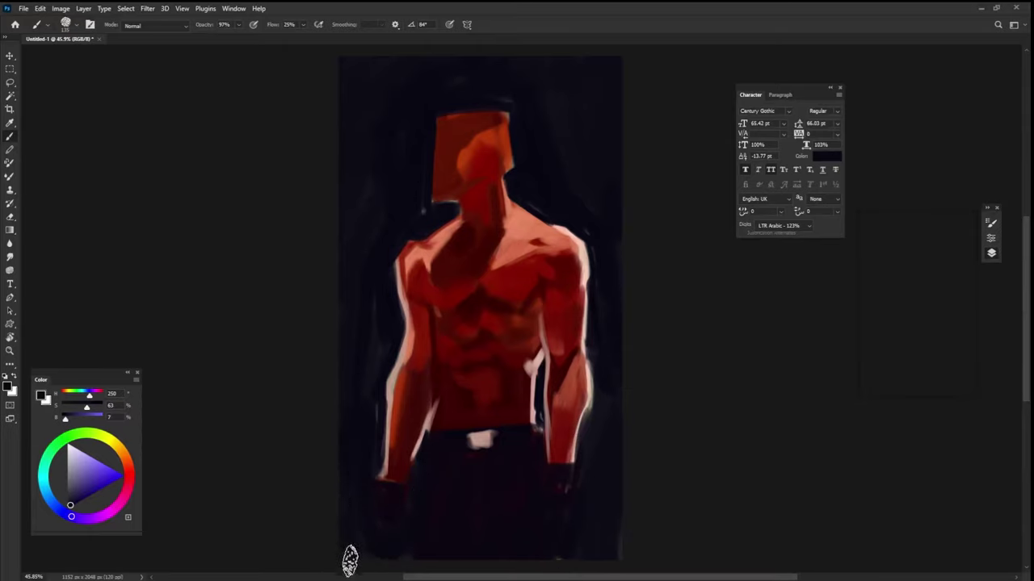
drag(595, 300, 589, 297)
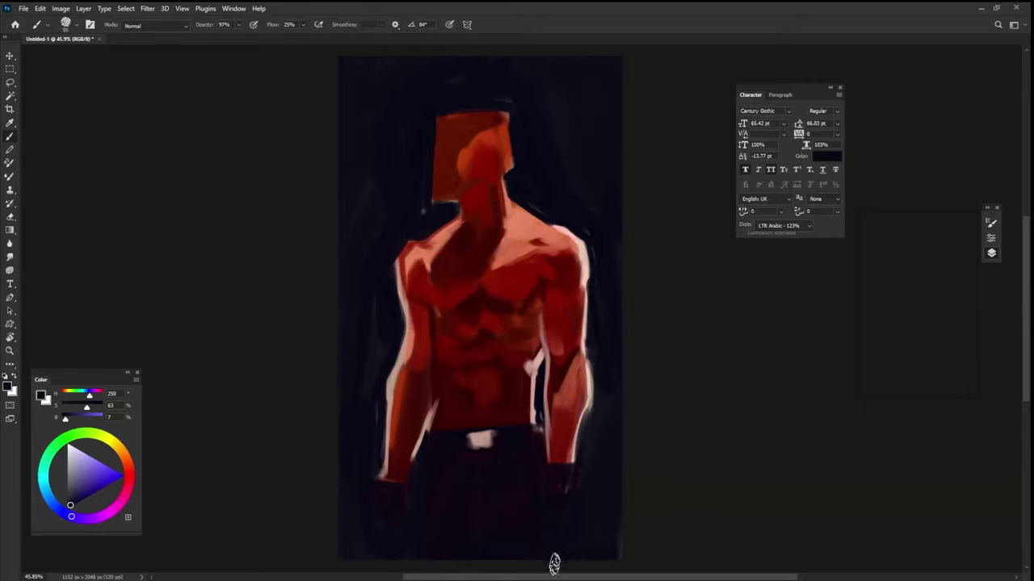
drag(599, 360, 586, 355)
Paint a sampled pale pink rim light along the right-hand side of the head, the trapezius and the right-hand forearm.
alt+click(587, 246)
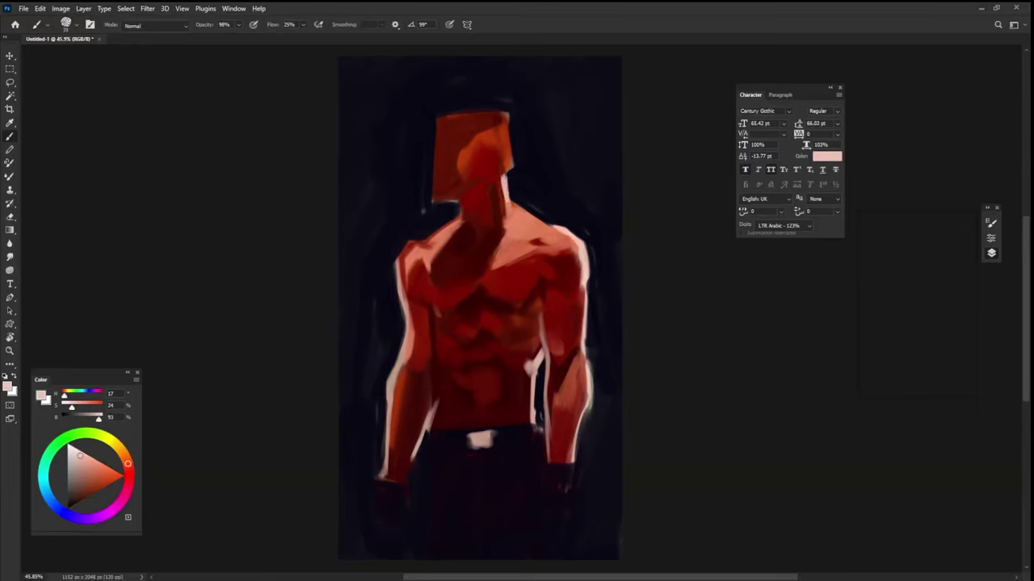
drag(509, 210, 562, 231)
mouse_move(515, 153)
mouse_down()
mouse_move(512, 134)
mouse_move(512, 174)
mouse_move(512, 121)
mouse_up()
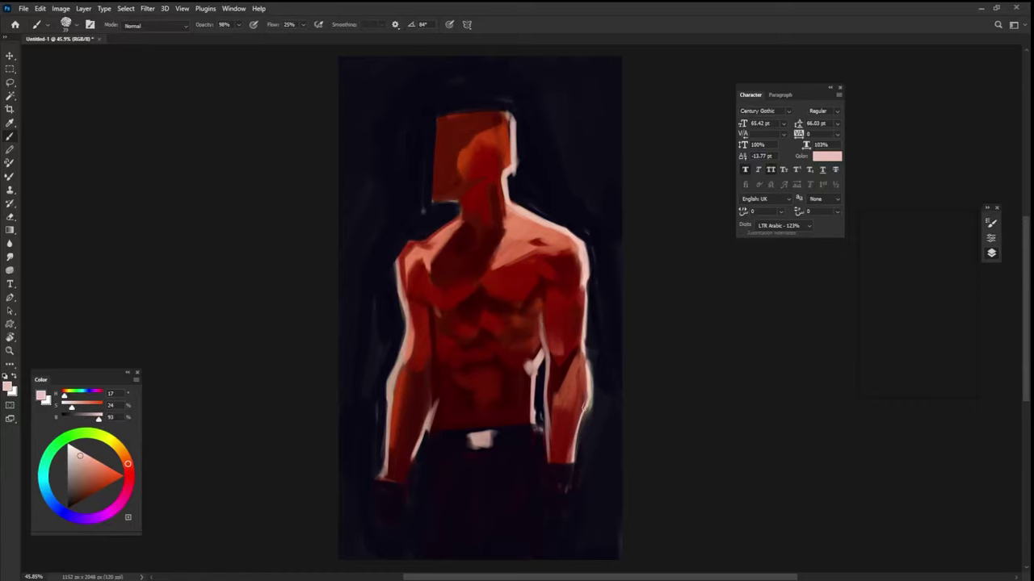
drag(584, 404, 574, 462)
Trim the right-hand forearm's outer edge with sampled near-black blue and add small greyish pink marks at the arms' outer edges.
alt+click(604, 381)
drag(592, 357, 592, 413)
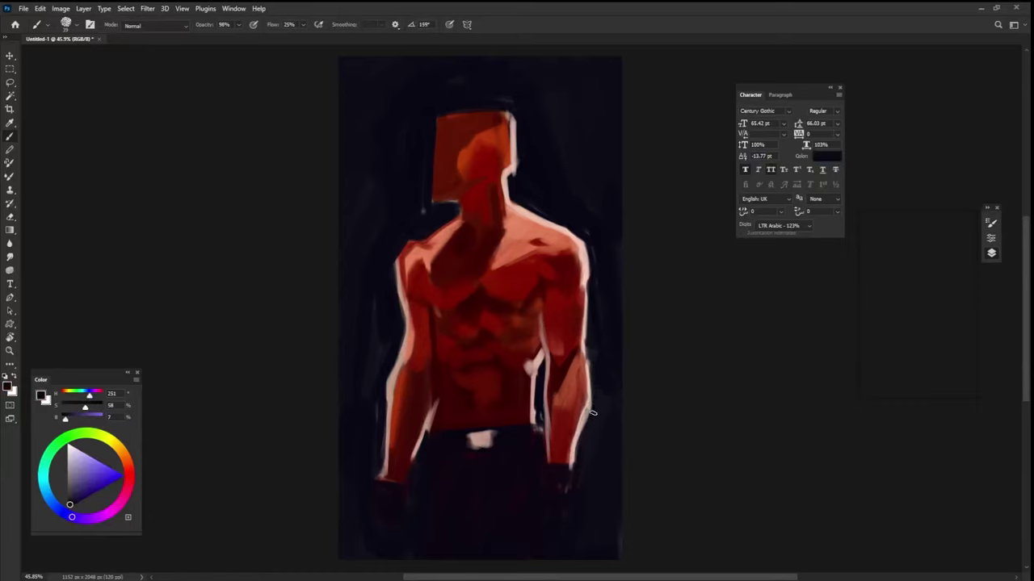
alt+click(592, 404)
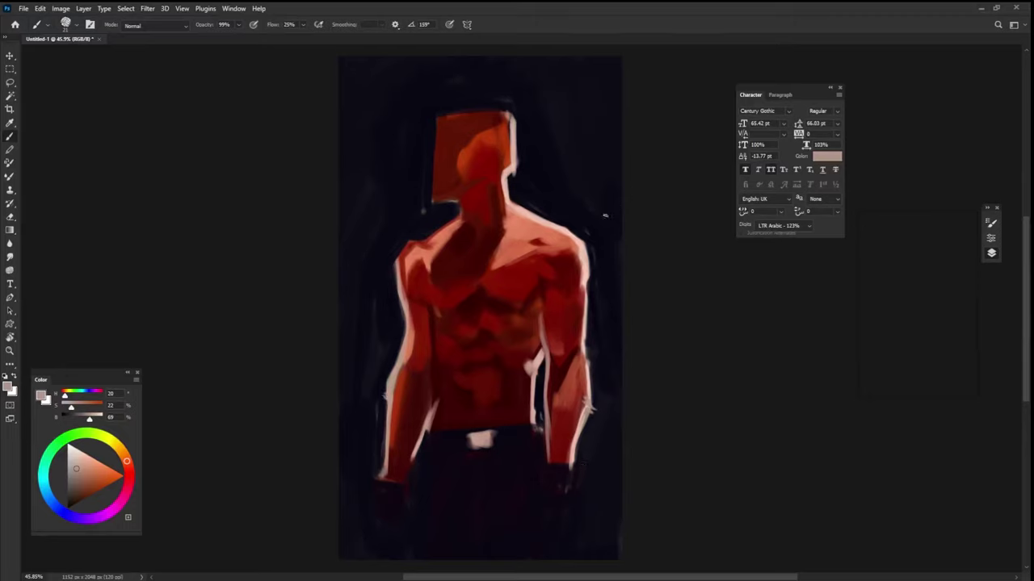
Deepen the shadow at the base of the neck and mark the navel with a darkened version of the sampled red.
alt+click(456, 245)
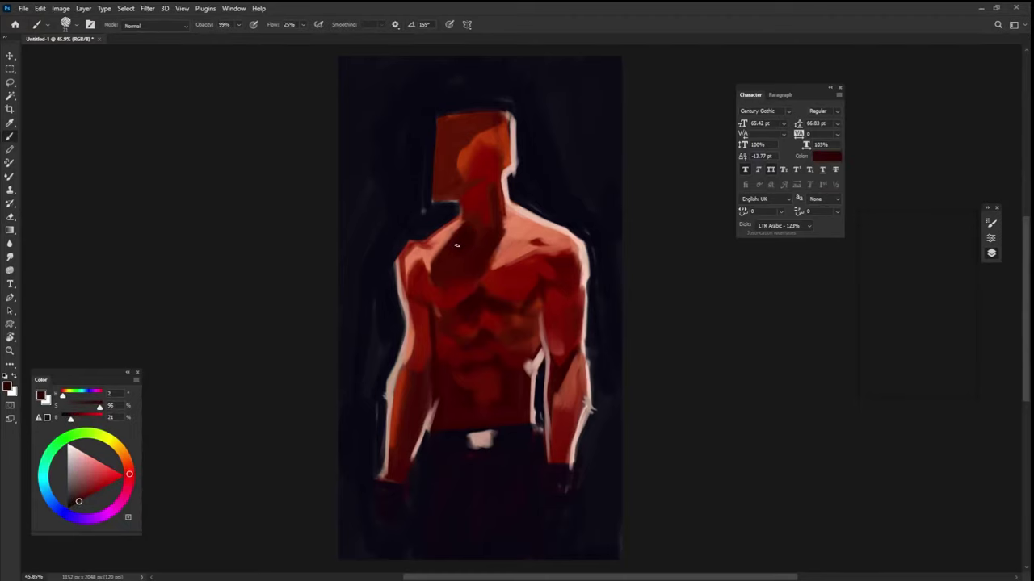
click(72, 505)
alt+right_click(452, 248)
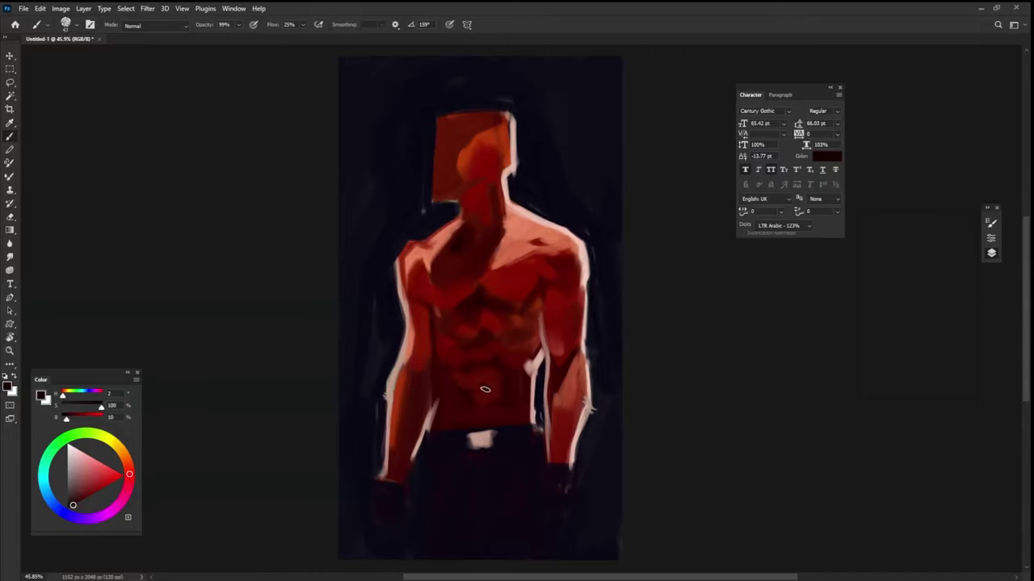
alt+click(496, 382)
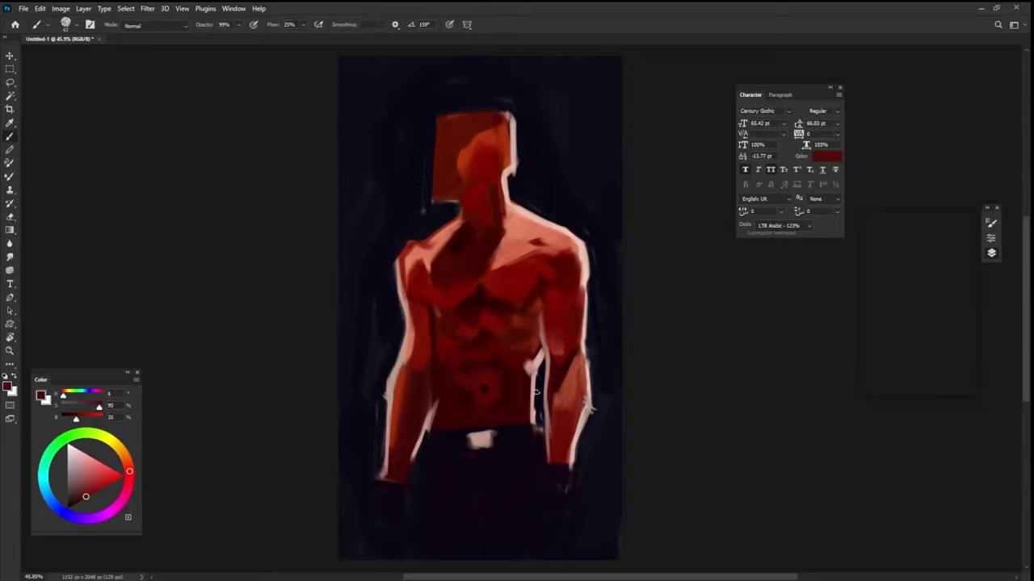
Paint a salmon highlight on the left-hand hip and a red band across the lower abdomen just above the belt.
alt+click(511, 249)
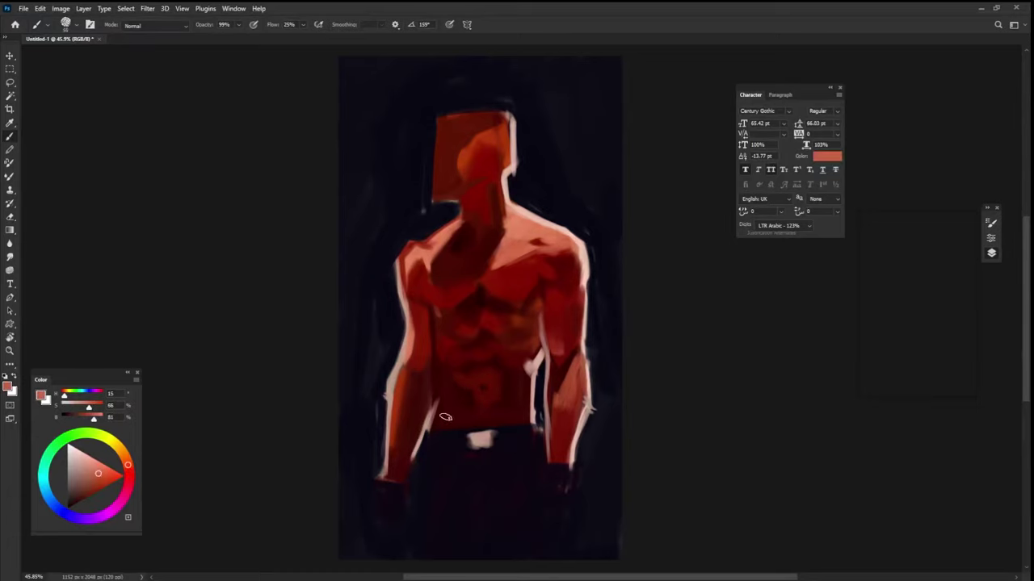
alt+click(446, 417)
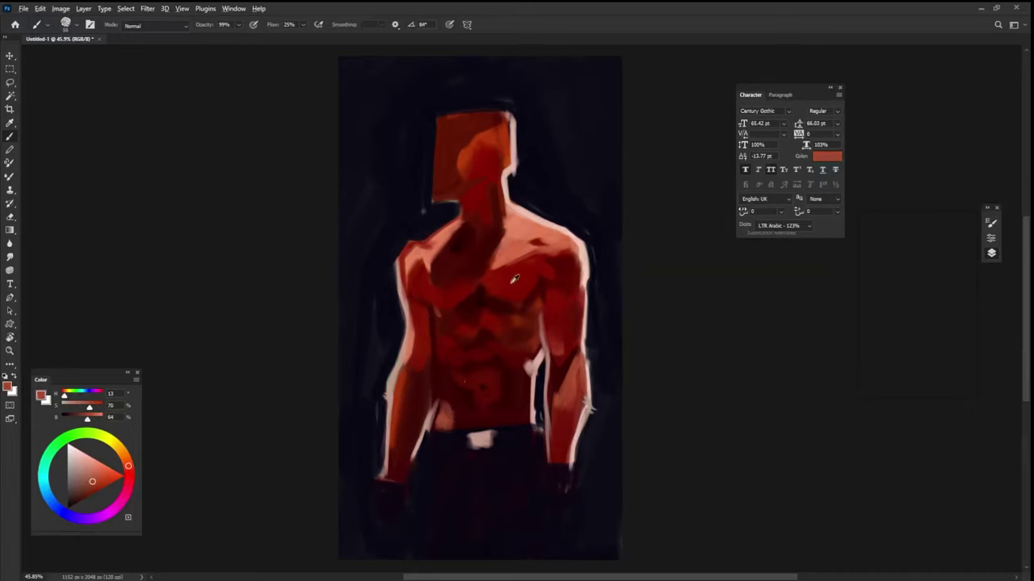
alt+click(511, 283)
key(shift+Right)
key(shift+Right)
key(shift+Right)
key(shift+Right)
key(shift+Right)
mouse_move(466, 415)
mouse_down()
mouse_move(460, 408)
mouse_move(488, 413)
mouse_up()
Cover the lower abdomen around the navel with sampled dark red above the lighter band.
alt+click(485, 416)
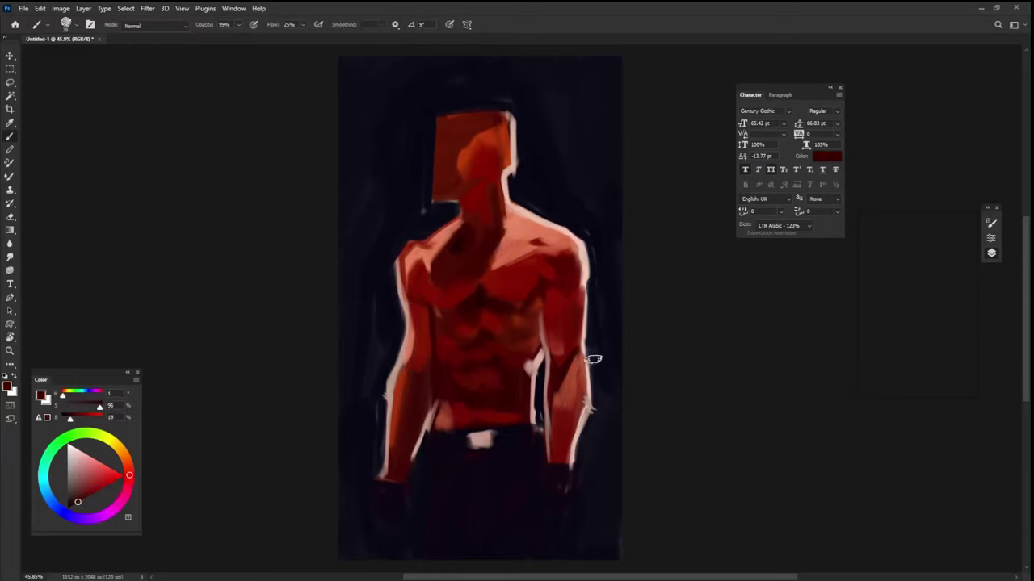
alt+right_click(522, 392)
alt+click(500, 390)
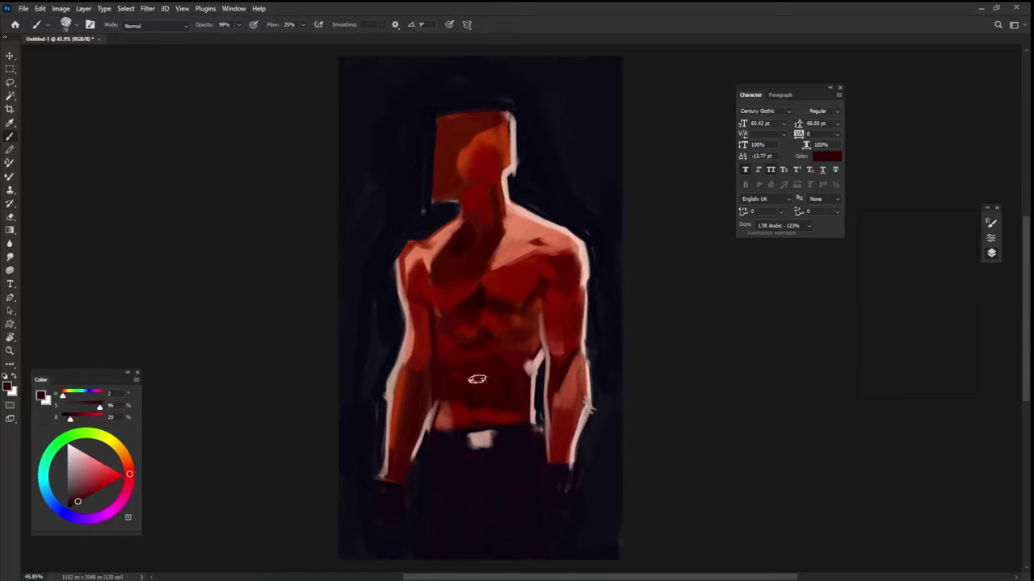
alt+click(471, 412)
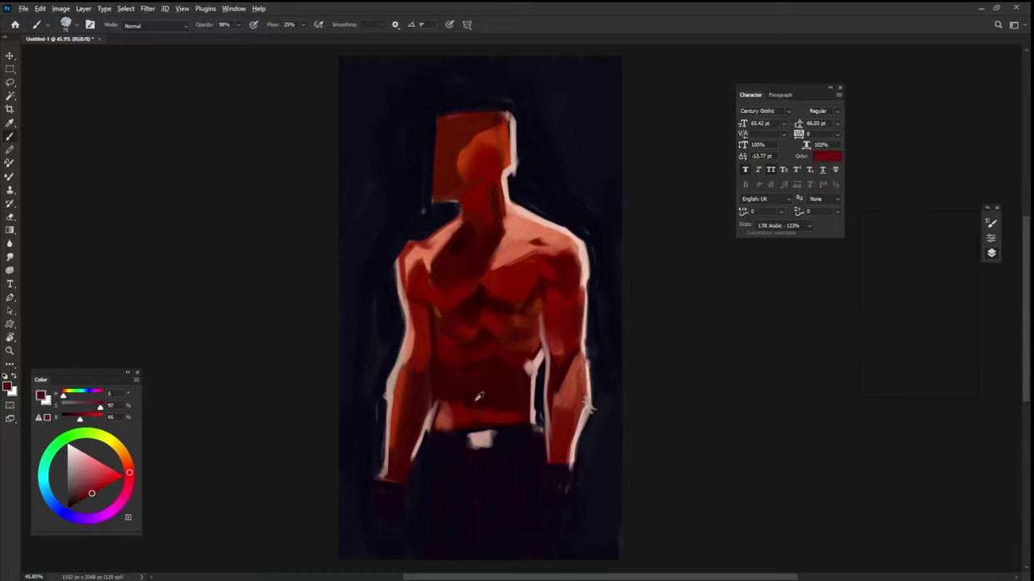
Redefine the navel and the shadows between the abdominal muscles with dark reds sampled from the torso.
alt+click(489, 391)
alt+click(480, 295)
alt+right_click(492, 362)
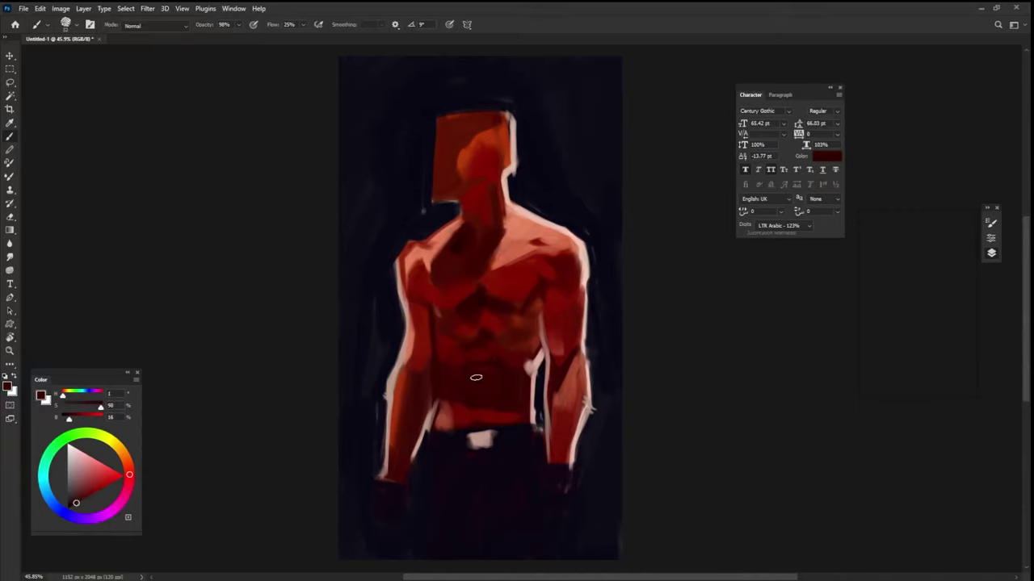
alt+click(491, 399)
alt+click(494, 333)
alt+right_click(479, 392)
alt+click(489, 327)
alt+click(487, 297)
alt+right_click(570, 321)
Shade the left-hand forearm with rust red and paint a salmon highlight down its centre.
alt+click(416, 358)
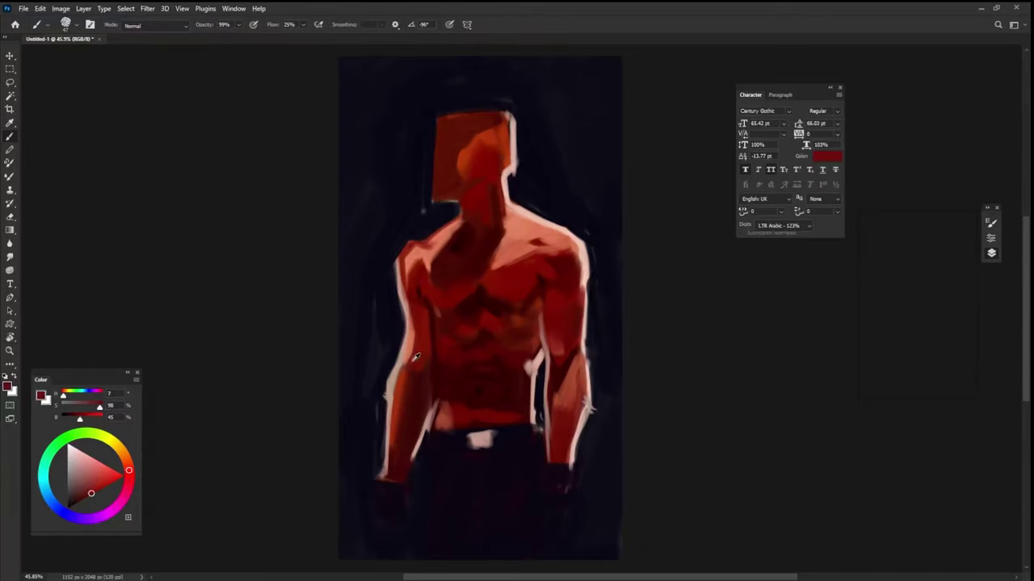
alt+click(407, 381)
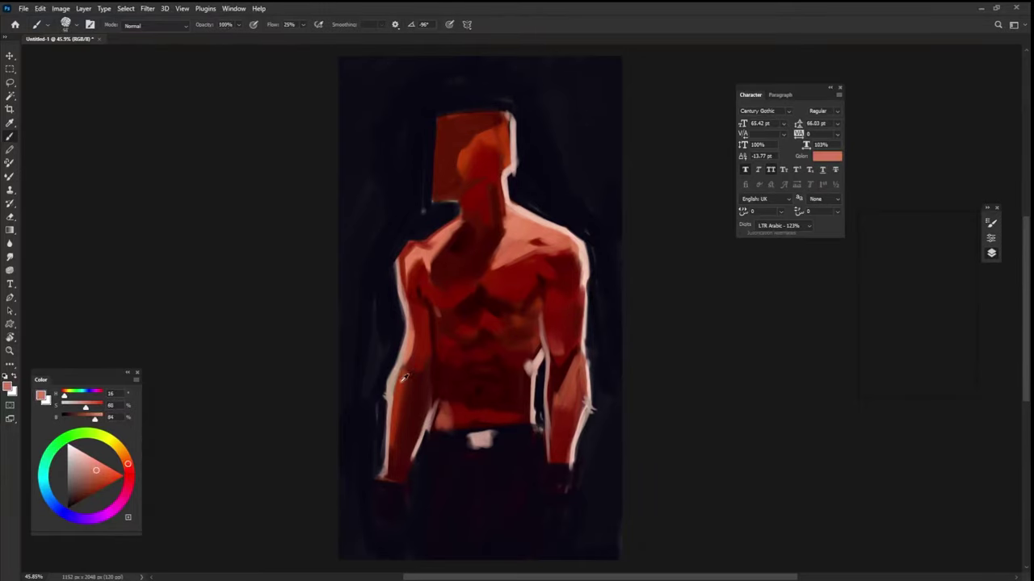
alt+click(401, 382)
mouse_move(401, 382)
mouse_down()
mouse_move(409, 416)
mouse_move(393, 461)
mouse_up()
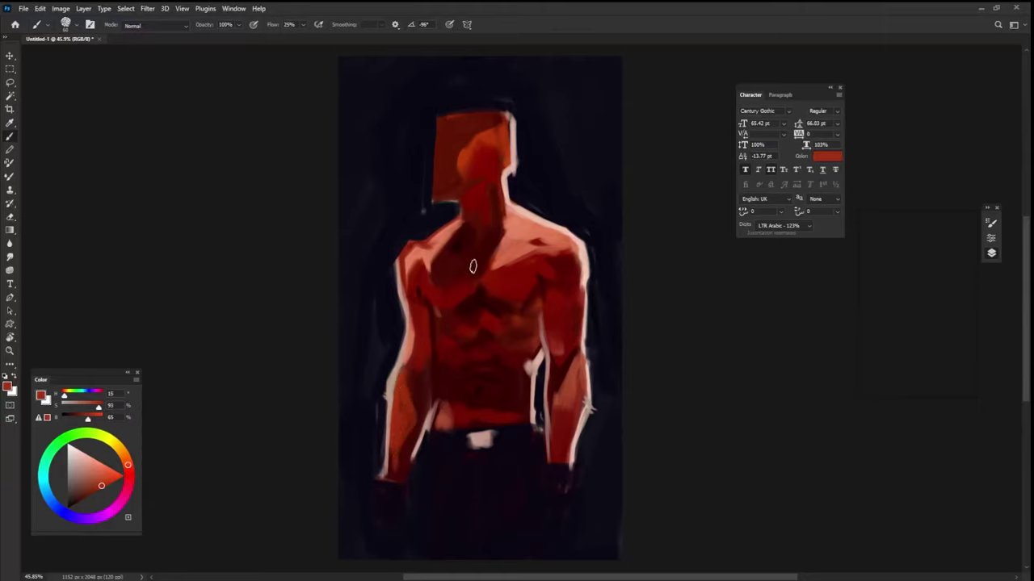
alt+click(561, 400)
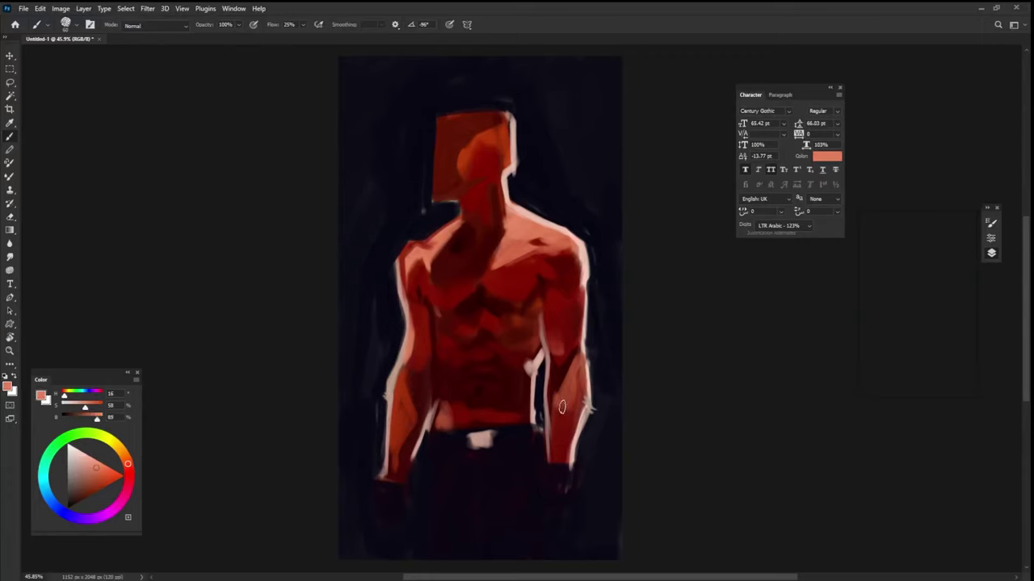
drag(403, 391, 404, 415)
alt+click(404, 415)
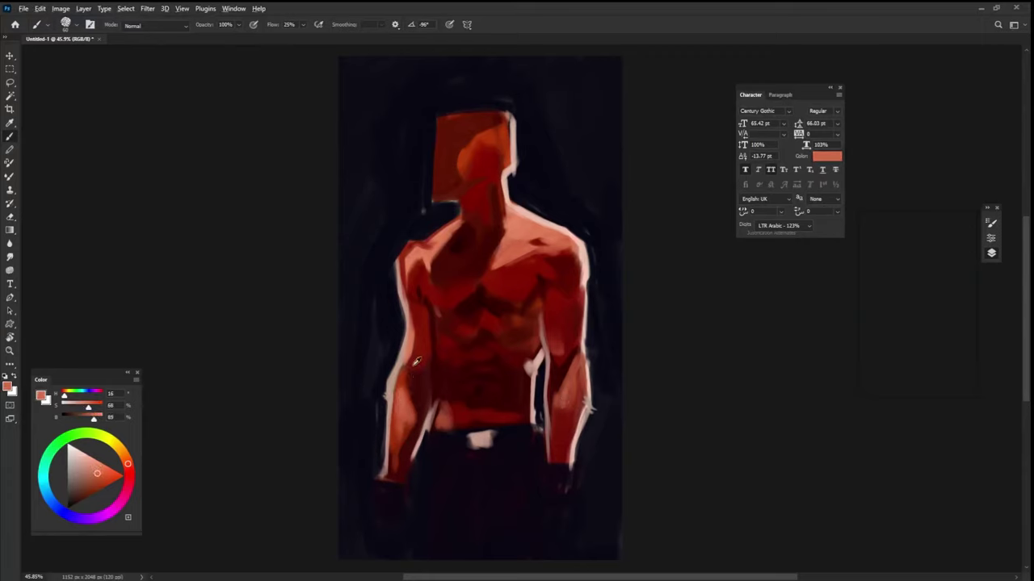
Lighten the left-hand upper arm and shoulder with salmon tones sampled from the arm.
alt+click(401, 377)
alt+click(410, 334)
mouse_move(434, 250)
mouse_down()
mouse_move(463, 242)
mouse_move(406, 257)
mouse_move(403, 279)
mouse_move(434, 242)
mouse_up()
alt+click(412, 263)
key(bracketleft)
key(bracketleft)
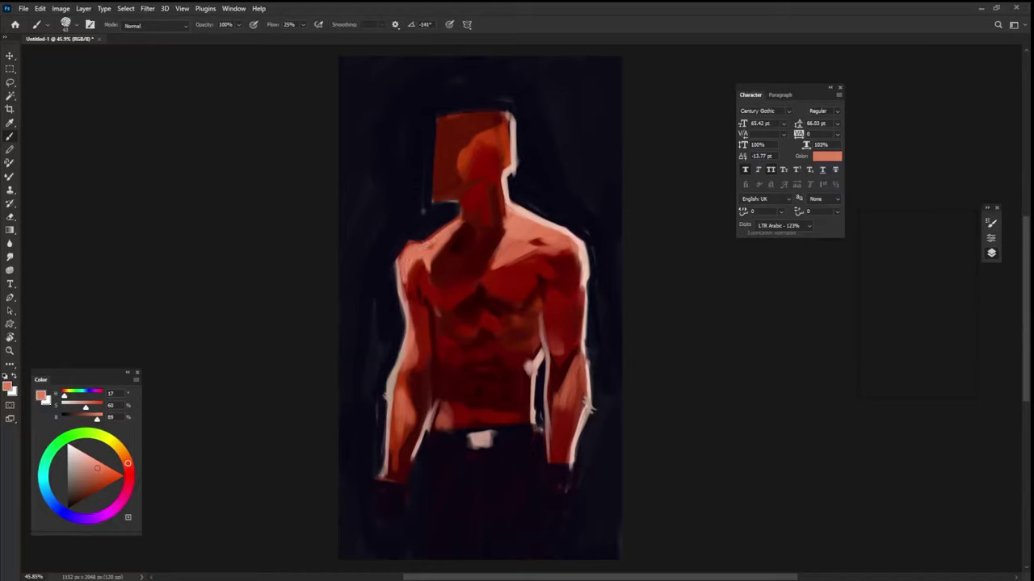
Paint sampled pale pink highlights over the top of the left-hand shoulder and along the collarbone beside the neck shadow.
alt+click(567, 242)
alt+click(583, 261)
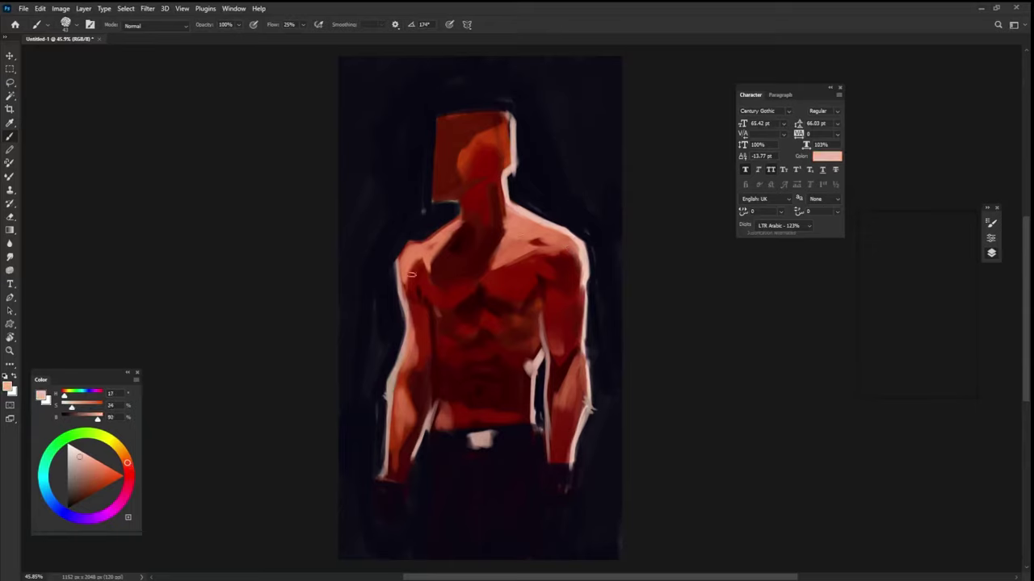
drag(397, 265, 431, 232)
mouse_move(494, 263)
mouse_down()
mouse_move(517, 244)
mouse_move(512, 228)
mouse_move(530, 224)
mouse_up()
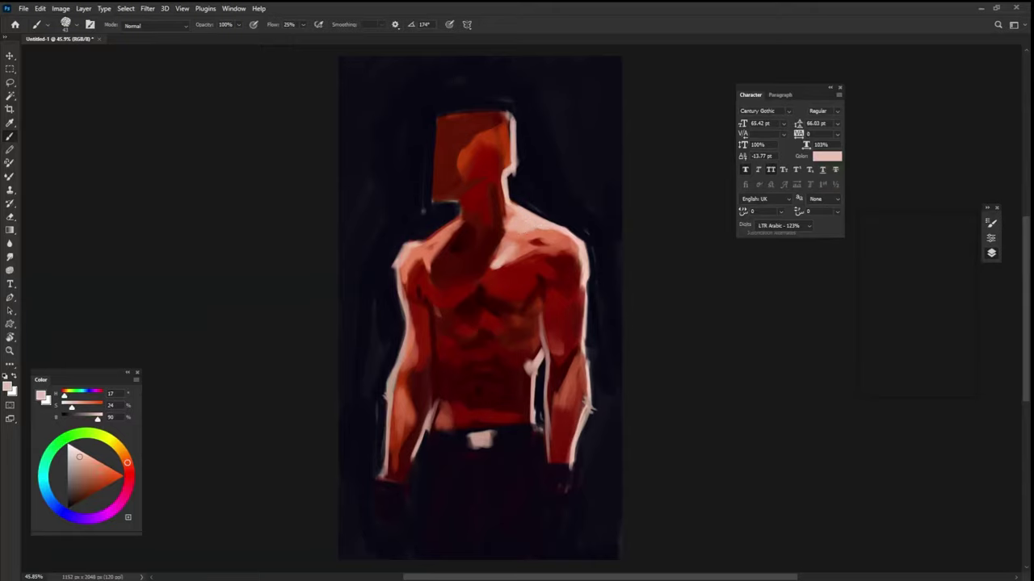
Pick a pale yellow and paint it at the base of the neck and down the left-hand forearm.
click(118, 447)
click(91, 458)
click(118, 446)
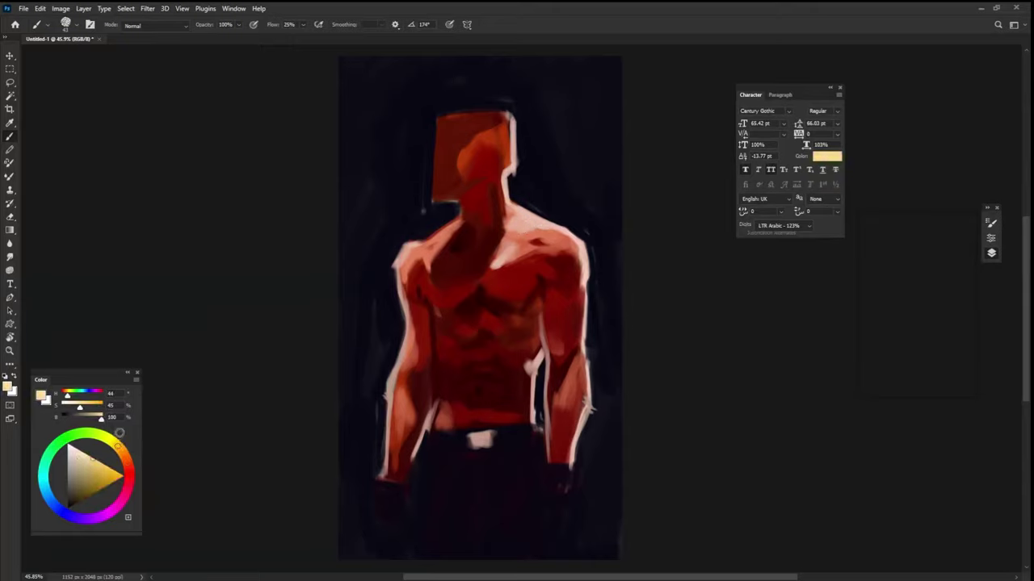
click(514, 231)
drag(404, 381, 405, 452)
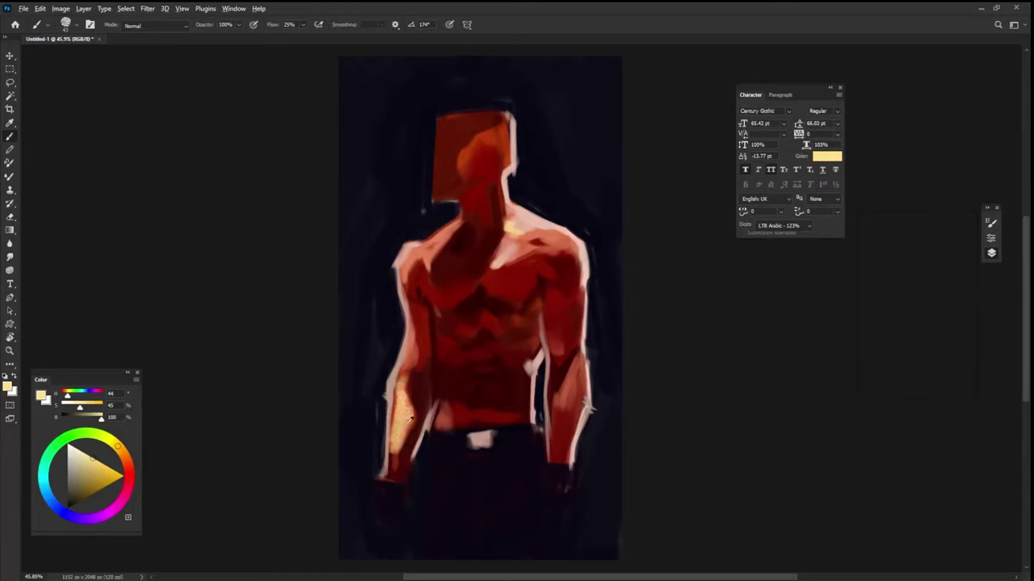
Blend the inner edge of the left-hand forearm's yellow highlight with colours sampled from the arm.
alt+right_click(420, 396)
alt+click(417, 399)
alt+click(412, 403)
mouse_move(407, 402)
mouse_down()
mouse_move(399, 457)
mouse_move(396, 433)
mouse_move(407, 464)
mouse_up()
Sample the light orange from the left-hand forearm and paint it as a highlight down the right-hand forearm.
alt+click(402, 388)
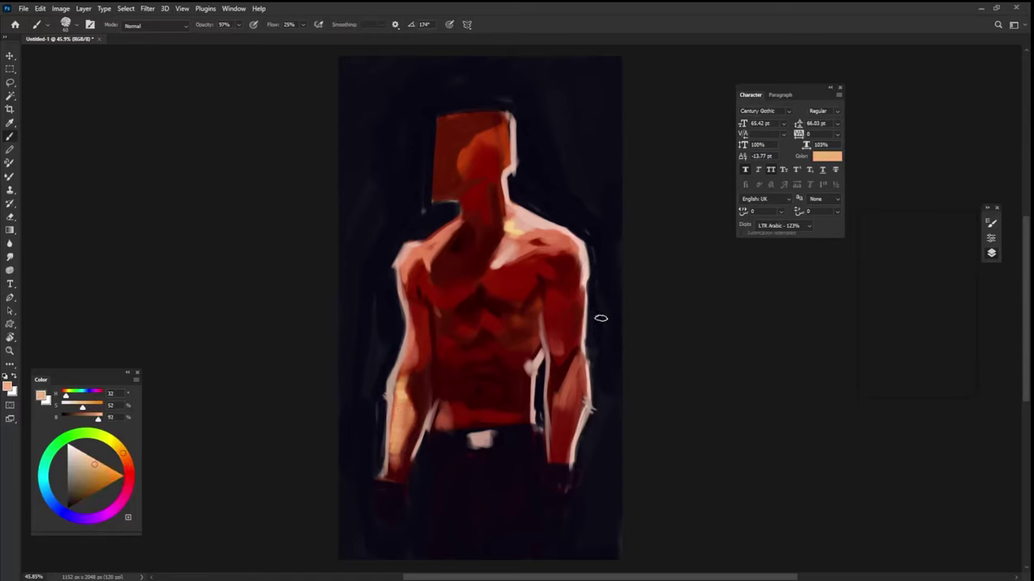
alt+click(416, 390)
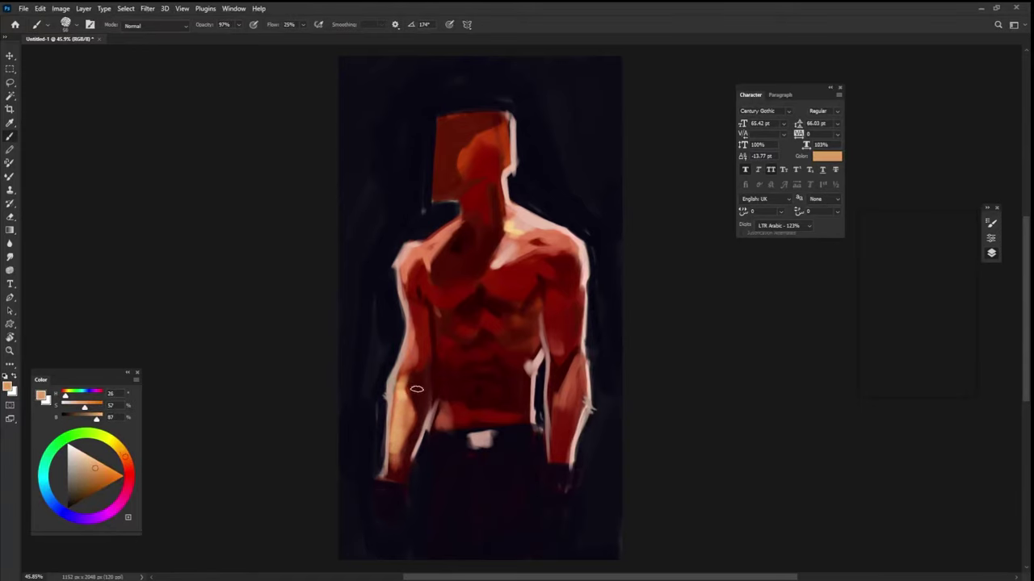
mouse_move(579, 365)
mouse_down()
mouse_move(558, 445)
mouse_move(553, 409)
mouse_move(560, 447)
mouse_up()
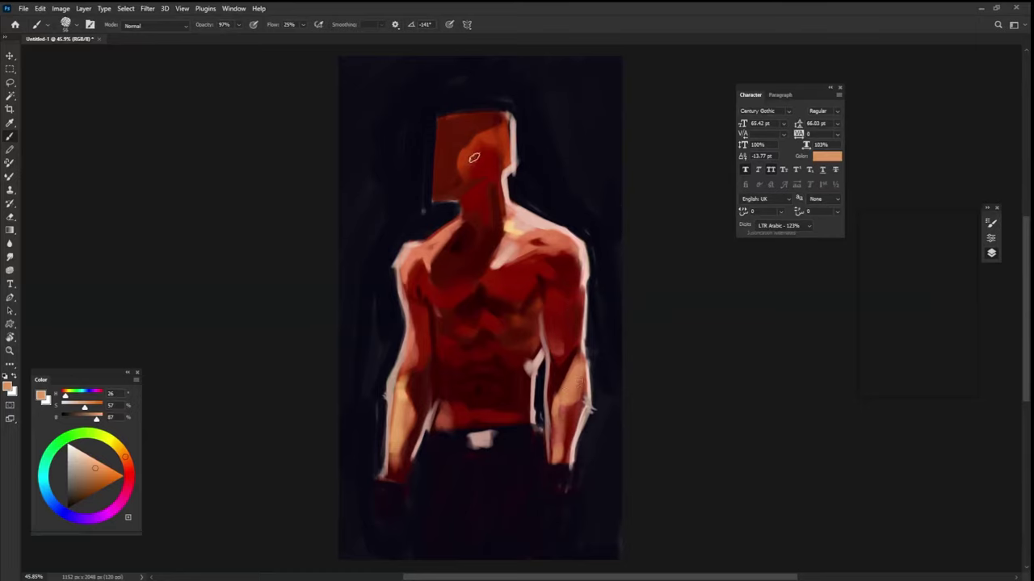
Paint a slanted jawline shadow under the head in sampled near-black red with a smaller, rotated brush.
key(shift+Left)
key(shift+Left)
key(shift+Left)
key(shift+Left)
key([)
key([)
alt+click(463, 239)
drag(461, 191, 437, 203)
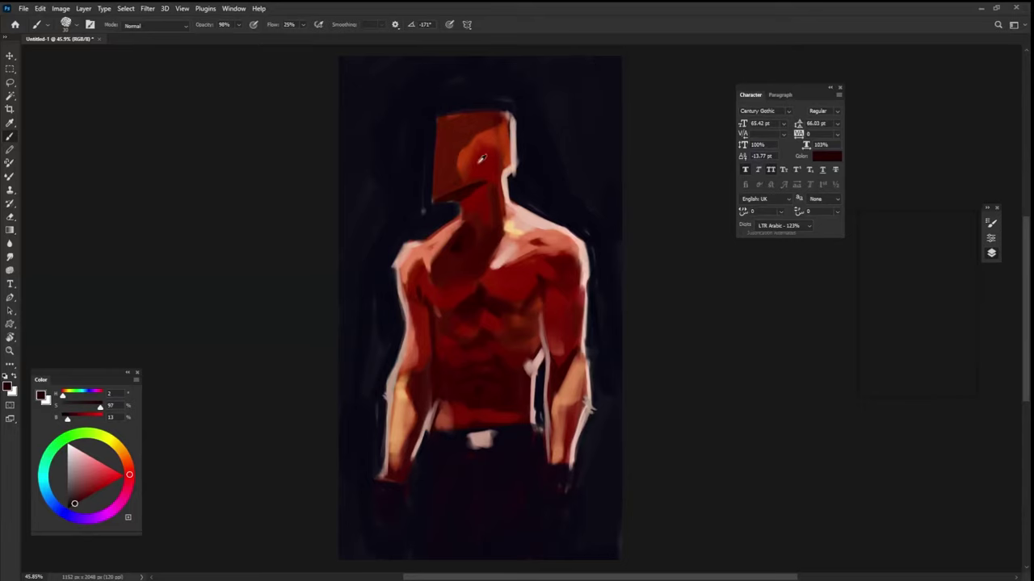
Paint a thin sampled pale pink rim light down the left-hand edge of the head.
alt+click(482, 158)
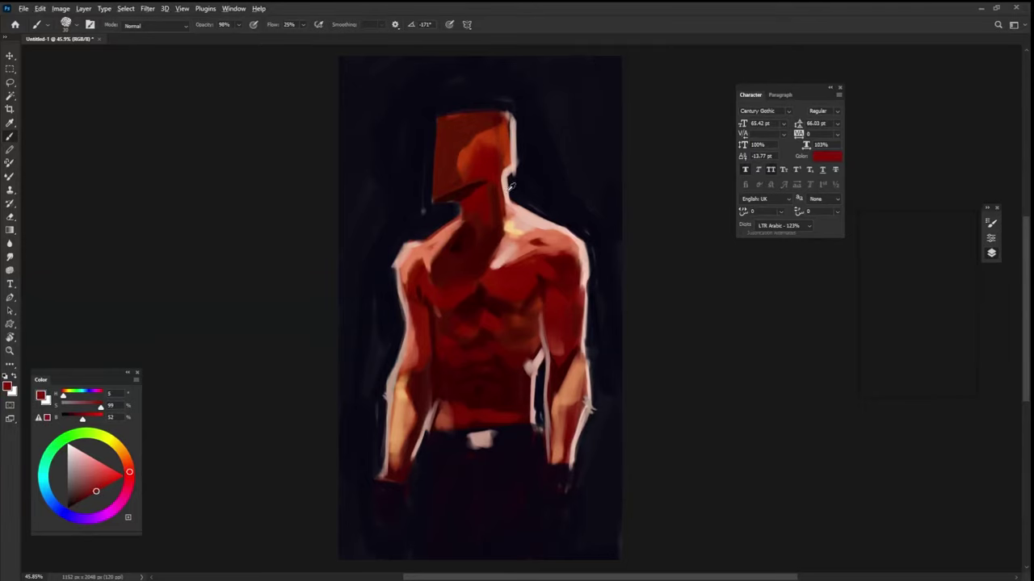
alt+click(504, 181)
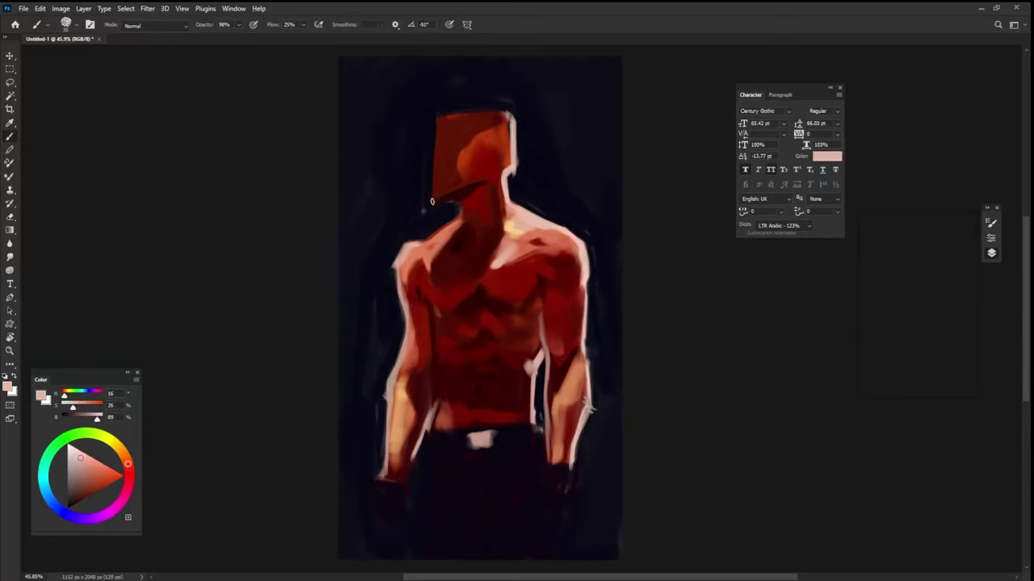
drag(431, 201, 437, 123)
drag(434, 201, 436, 109)
Add dark red shading to the face above the jaw and blend it with sampled reds using a larger brush.
alt+click(458, 186)
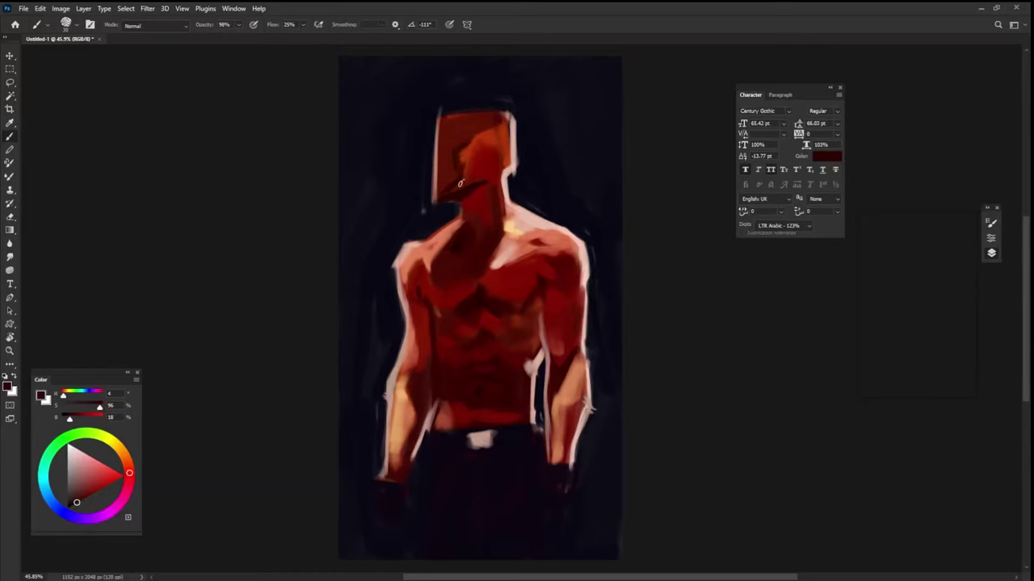
alt+right_click(487, 121)
alt+click(459, 148)
drag(459, 154, 473, 175)
alt+right_click(501, 122)
alt+click(455, 138)
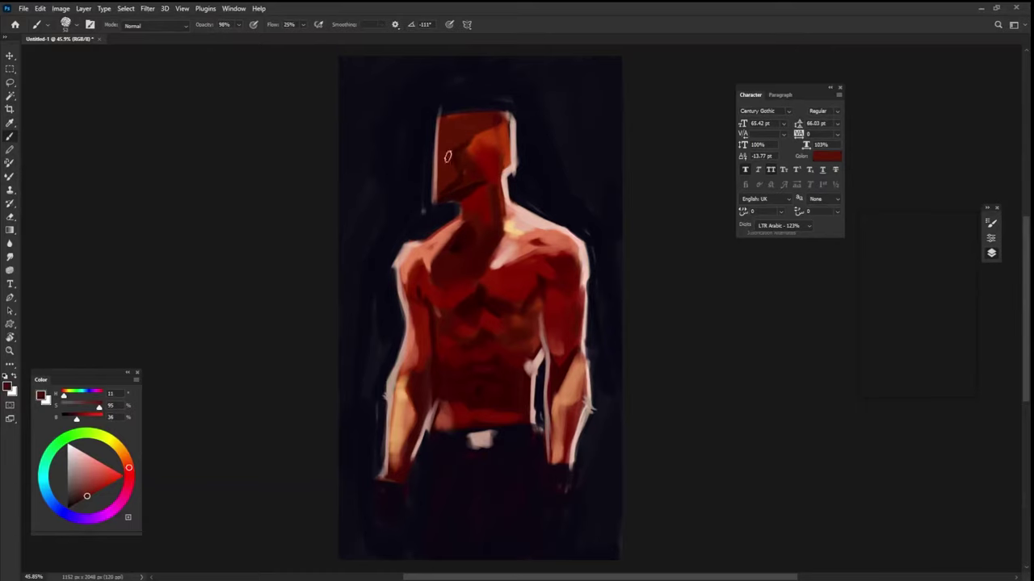
Blend the orange patch and upper part of the head with sampled reds, raising the brush opacity to 100%.
alt+right_click(489, 129)
alt+click(489, 134)
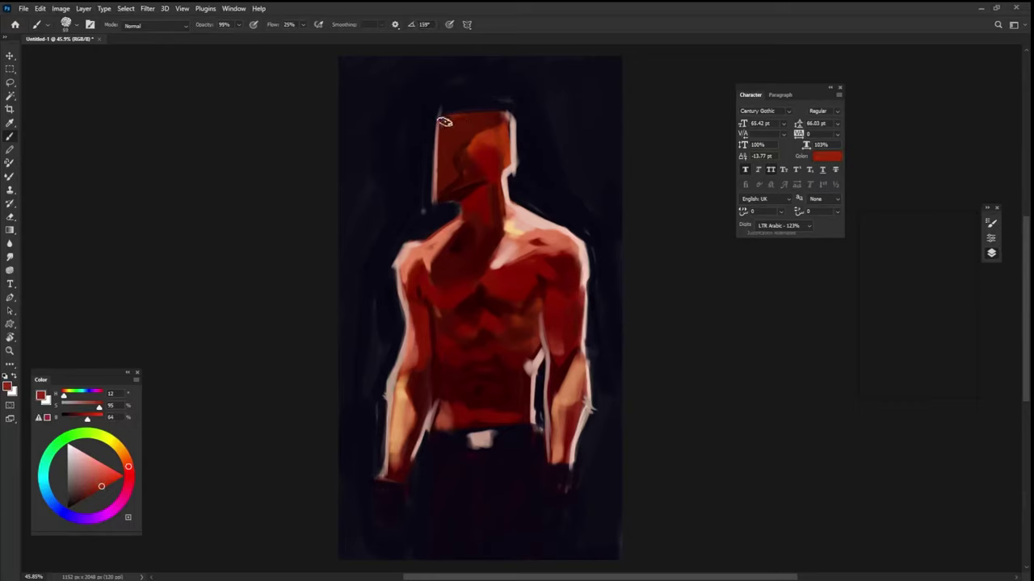
drag(443, 122, 498, 118)
alt+click(489, 134)
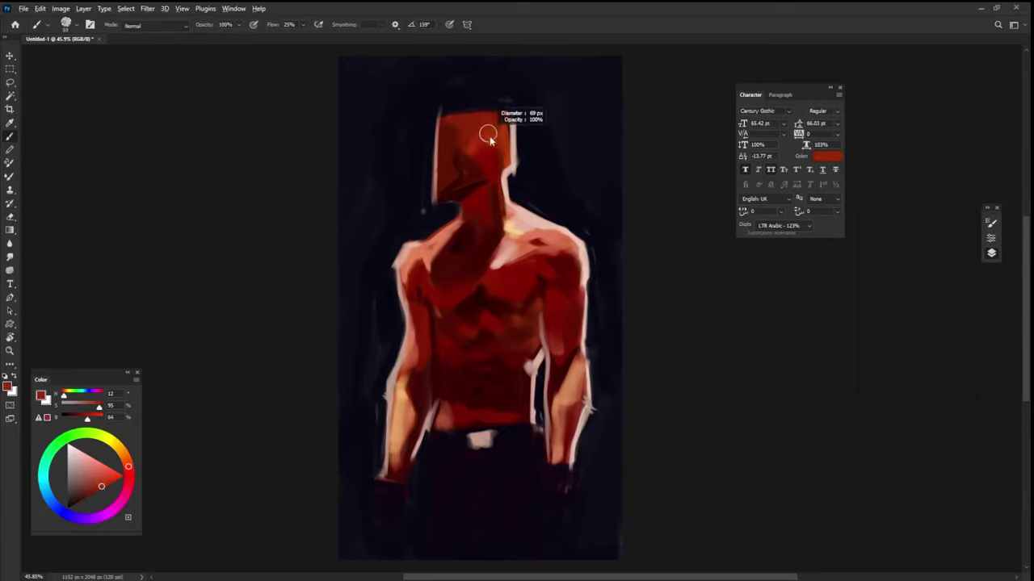
key(0)
alt+click(467, 177)
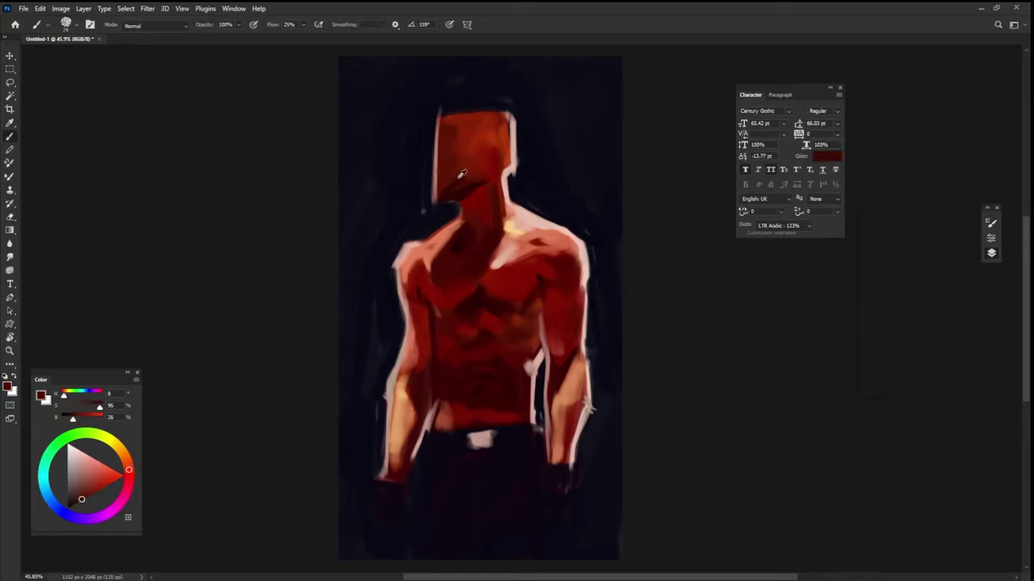
alt+click(492, 160)
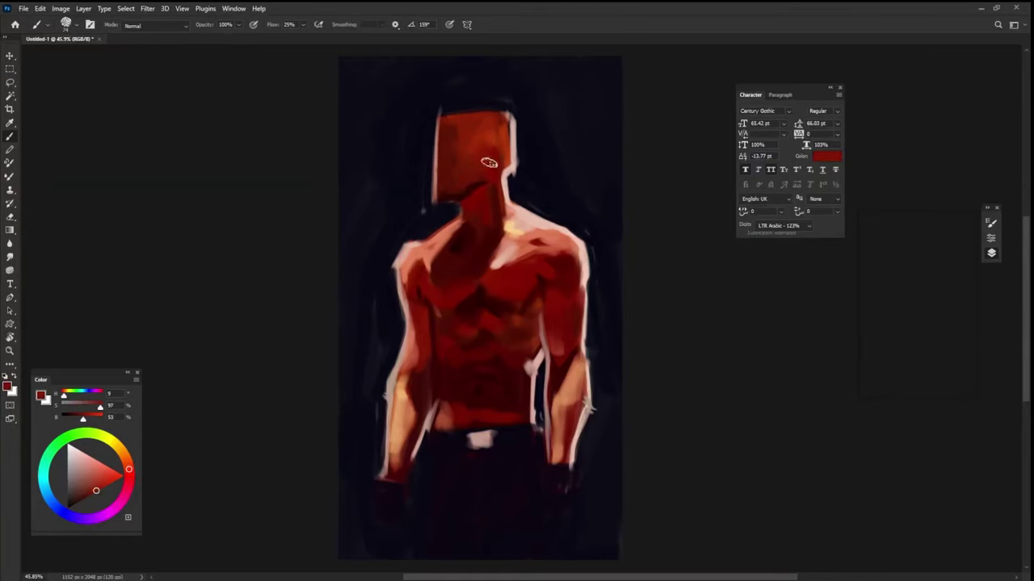
drag(503, 145, 494, 150)
Paint a highlight along the jawline in light orange sampled from the neck base, and soften it with nearby face tones.
key(shift+Right)
key(shift+Right)
key(shift+Right)
key(shift+Right)
key(shift+Right)
alt+click(513, 229)
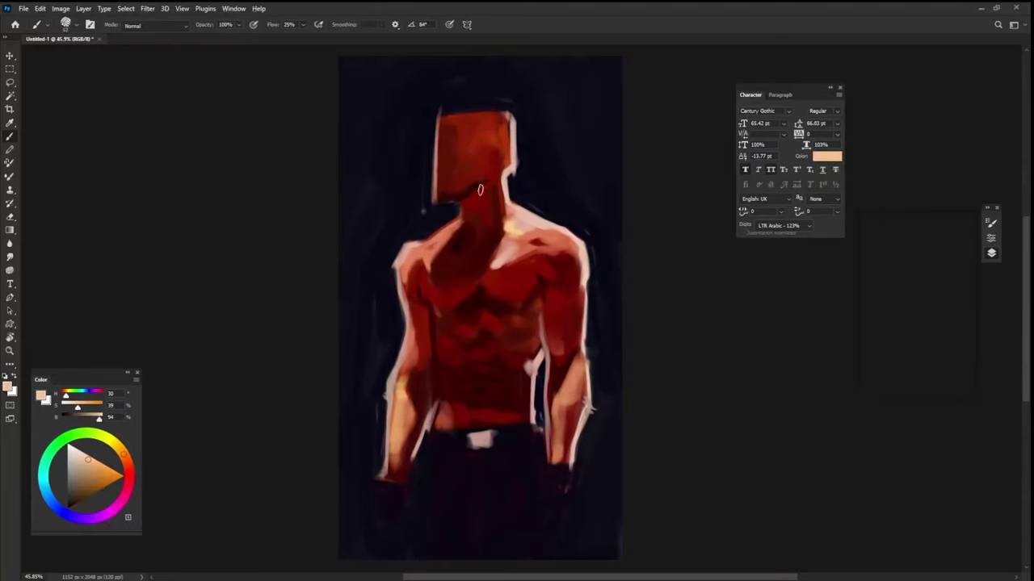
key(shift+Right)
key(shift+Right)
key(shift+Right)
key(shift+Right)
key(shift+Right)
alt+click(475, 178)
drag(475, 178, 452, 195)
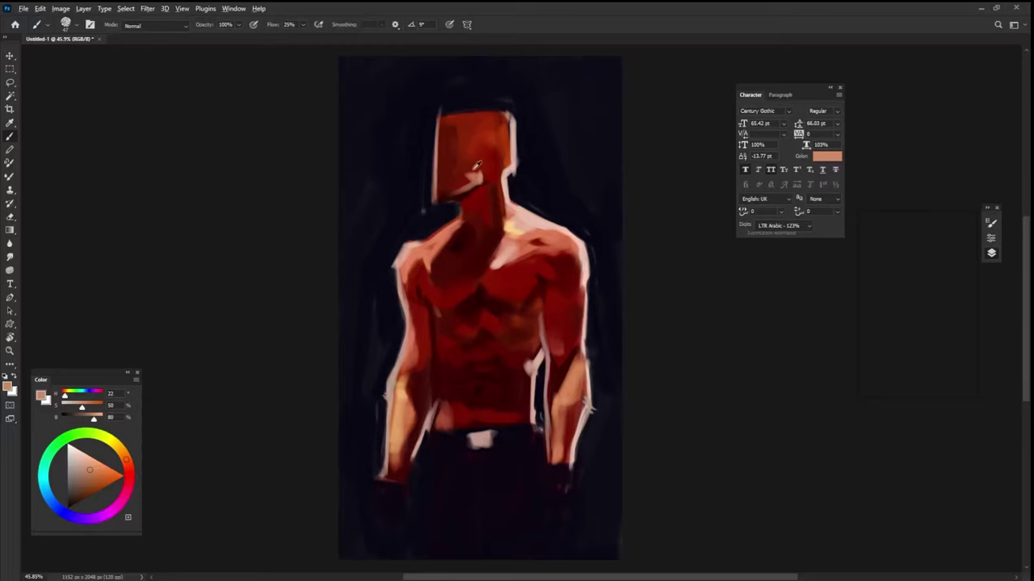
alt+click(478, 164)
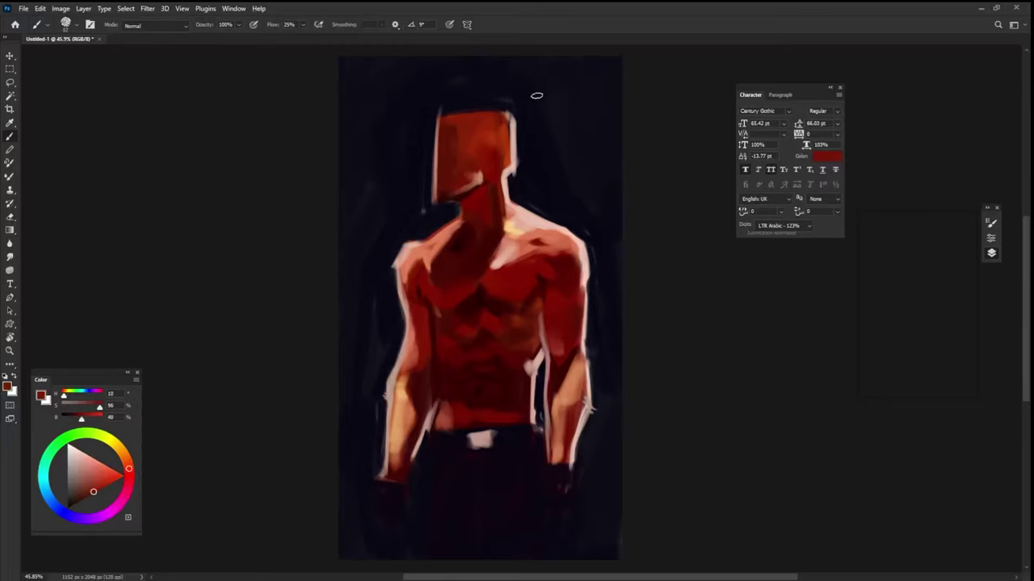
alt+click(480, 176)
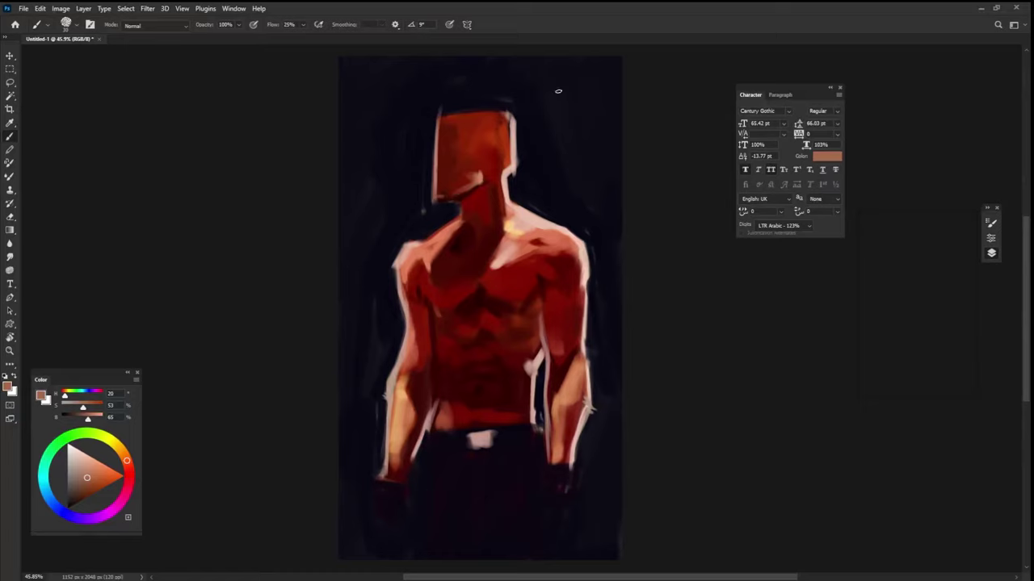
Paint a curved smile and narrow vertical eyes on the face in near-black red sampled from the neck.
alt+click(462, 234)
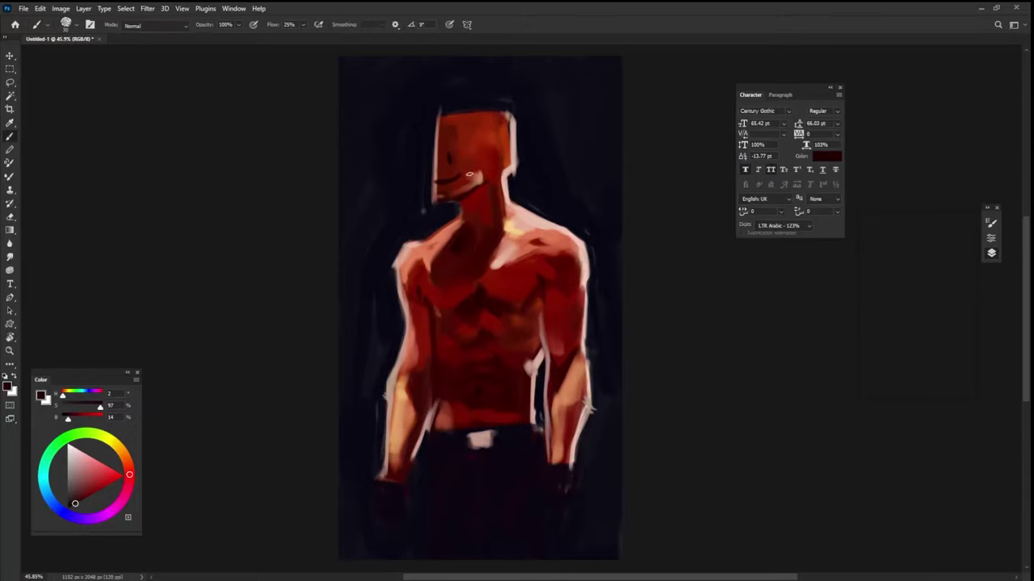
key(shift+Right)
key(shift+Right)
key(shift+Right)
key(shift+Right)
key(shift+Right)
alt+click(497, 208)
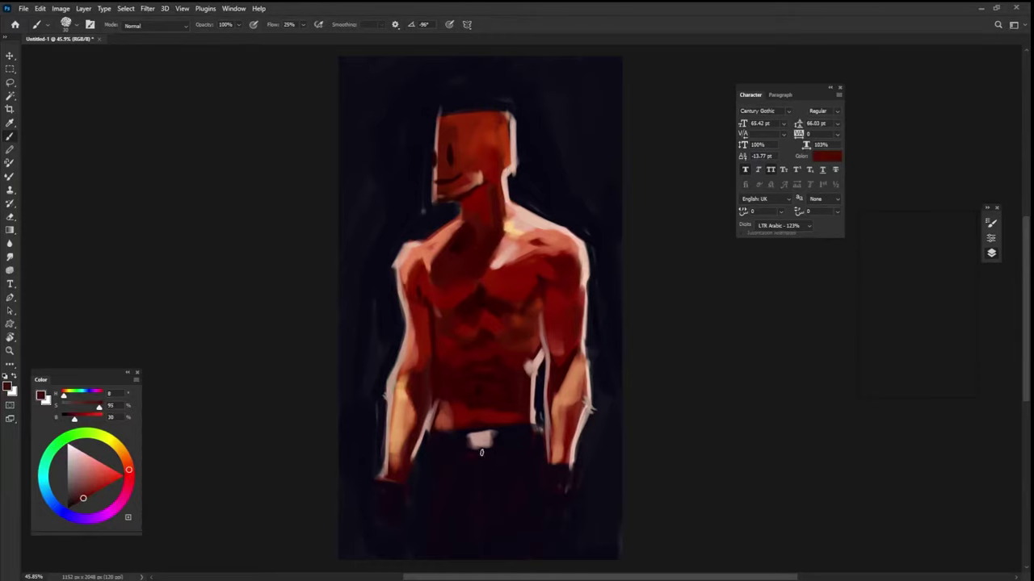
Define the belt buckle with near-black edges and pale pink sides, and paint pale pink cuff bands on both gloves.
alt+click(492, 449)
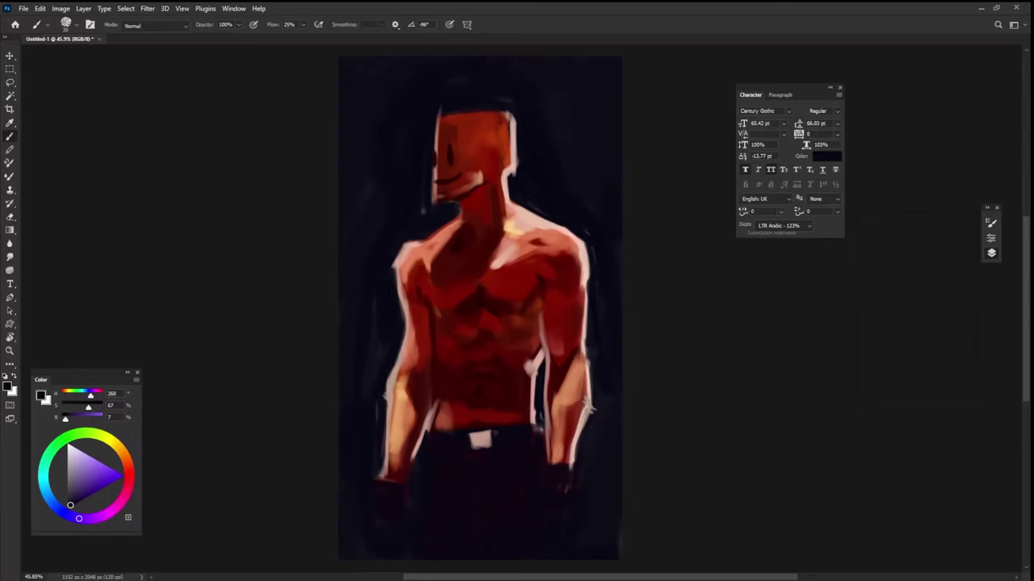
alt+click(465, 440)
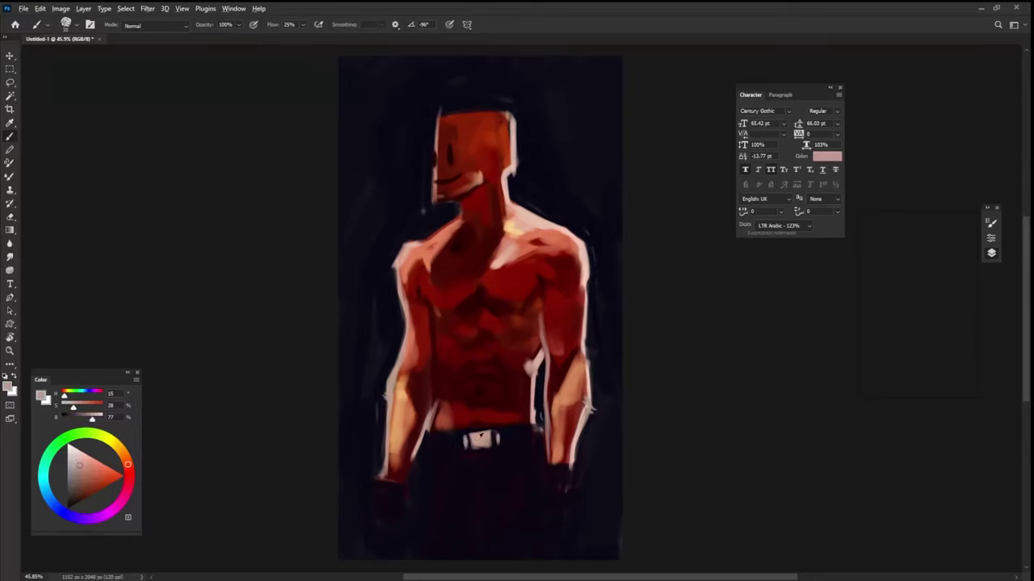
alt+click(477, 438)
drag(380, 488, 403, 494)
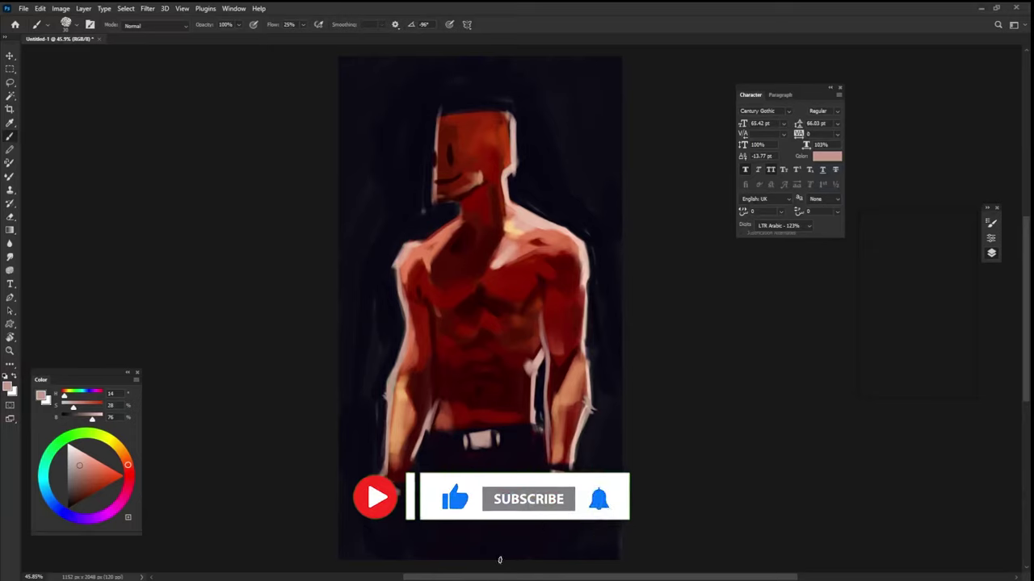
Paint over the vertical eye marks with sampled rim-light pink and face reds, using a larger brush for the face.
alt+click(438, 150)
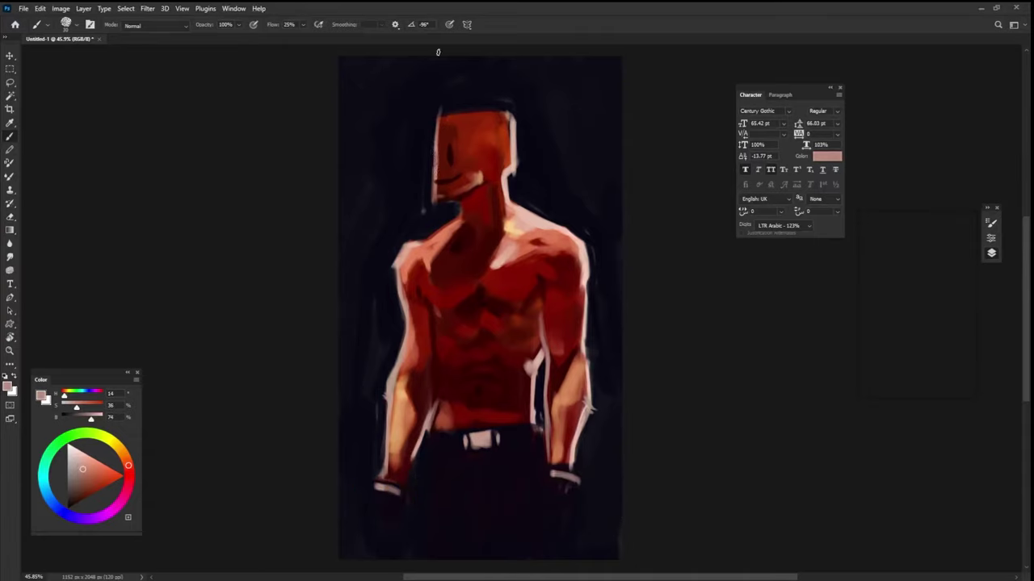
alt+right_click(456, 165)
alt+right_click(457, 149)
alt+click(440, 146)
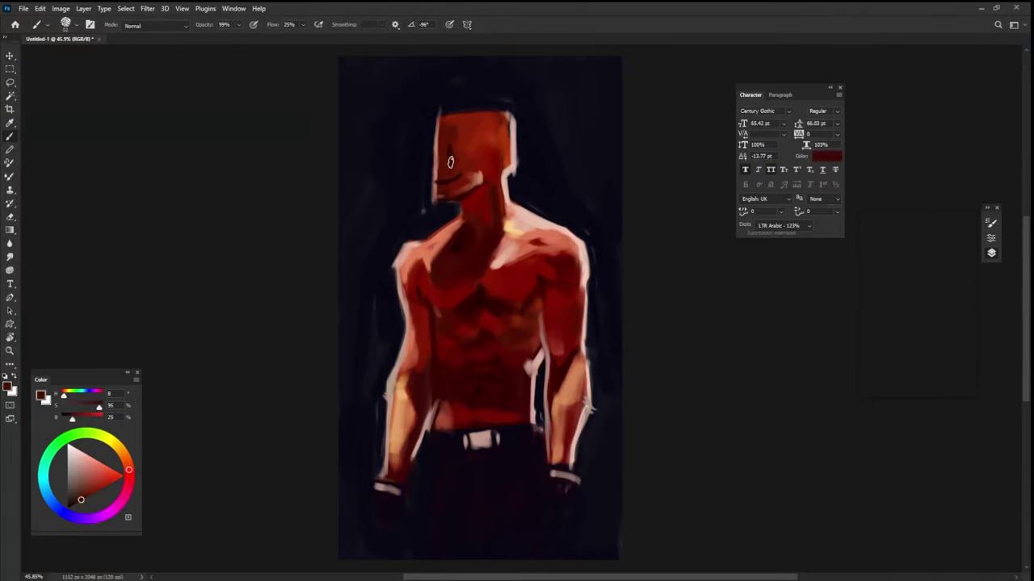
alt+click(449, 139)
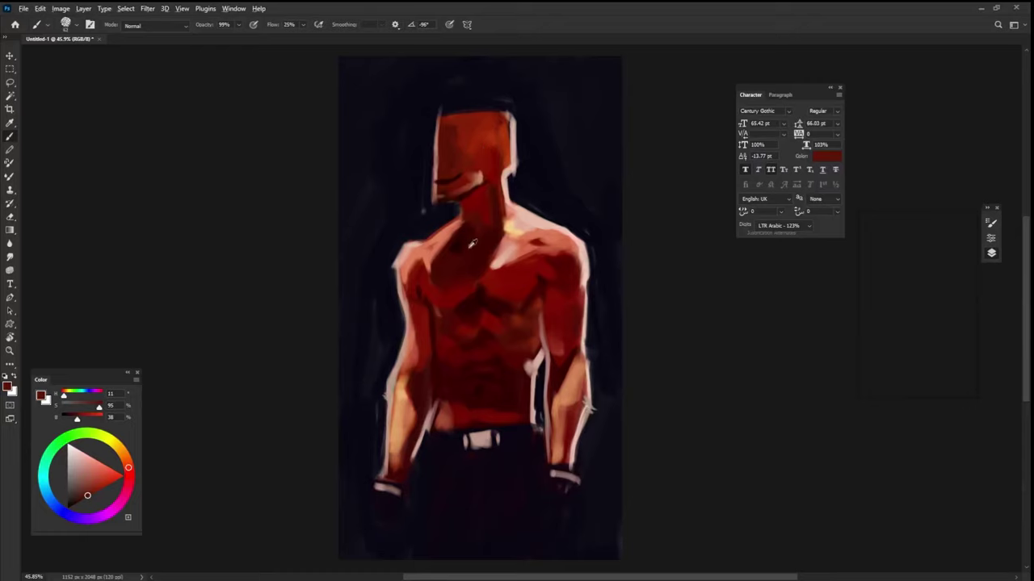
Paint an X-shaped eye above the smile in sampled near-black red with the brush angle rotated to -141°.
alt+click(453, 193)
key(shift+Right)
key(shift+Right)
key(shift+Right)
key(shift+Right)
key(shift+Right)
key(shift+Right)
key(shift+Right)
key(shift+Right)
key(shift+Right)
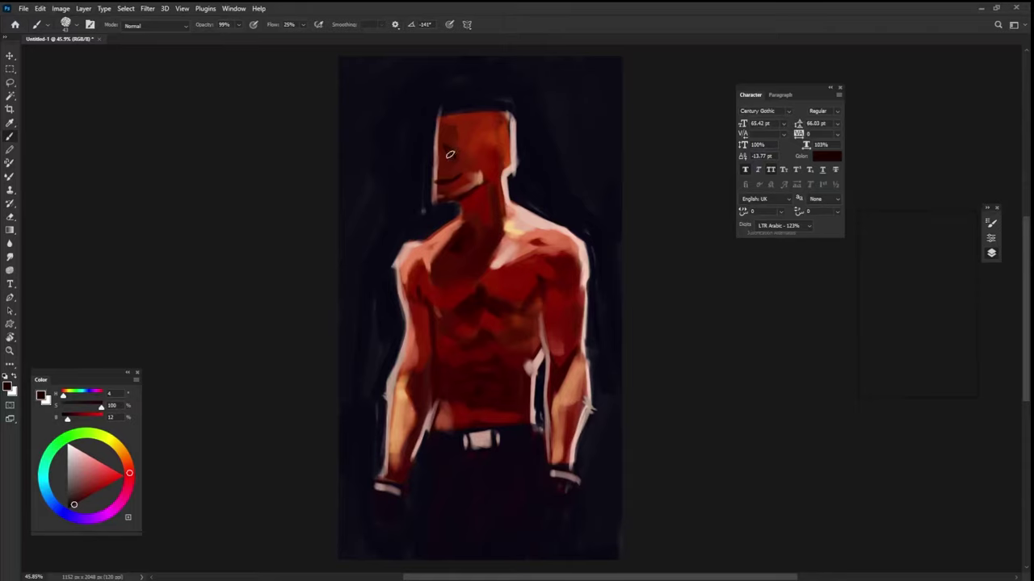
drag(453, 150, 456, 144)
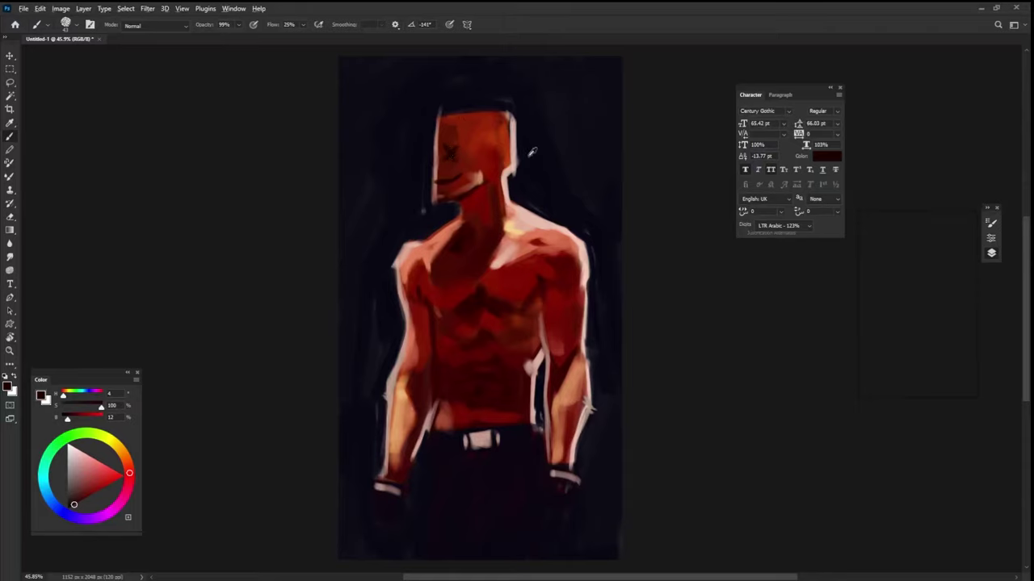